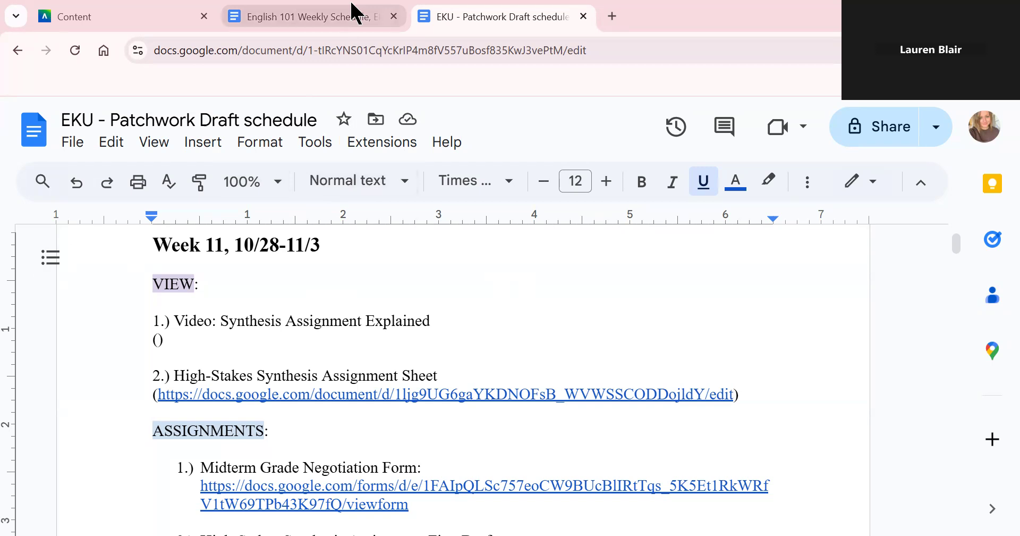
- Open the Synthesis Assignment Sheet (English 101—Fall 2022) in a new tab from its link preview card
{"action": "mouse_move", "coordinate": [352, 4]}
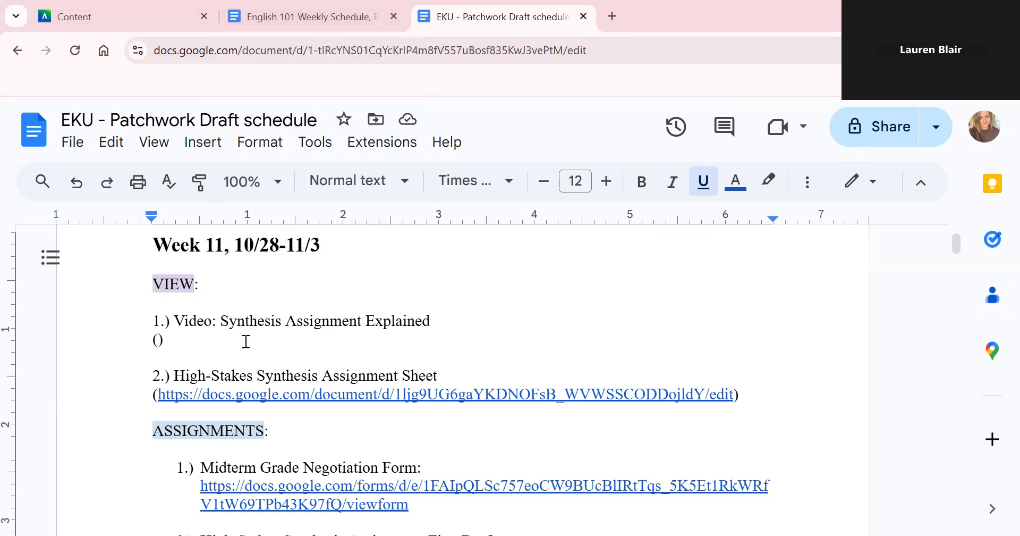
{"action": "left_click", "coordinate": [299, 396]}
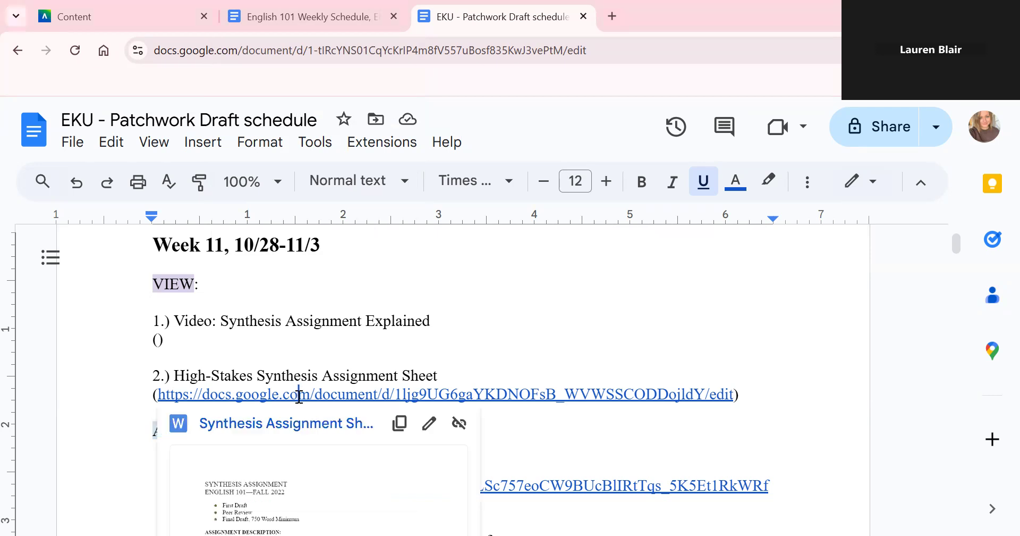
{"action": "left_click", "coordinate": [306, 423]}
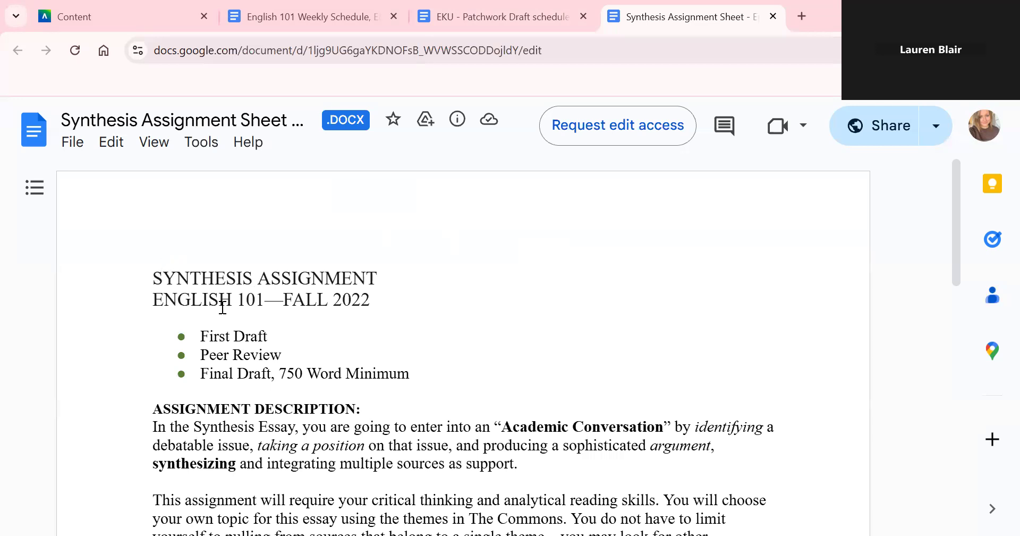
{"action": "left_click_drag", "start_coordinate": [200, 330], "coordinate": [410, 378]}
{"action": "left_click", "coordinate": [269, 335]}
{"action": "left_click_drag", "start_coordinate": [201, 374], "coordinate": [422, 370]}
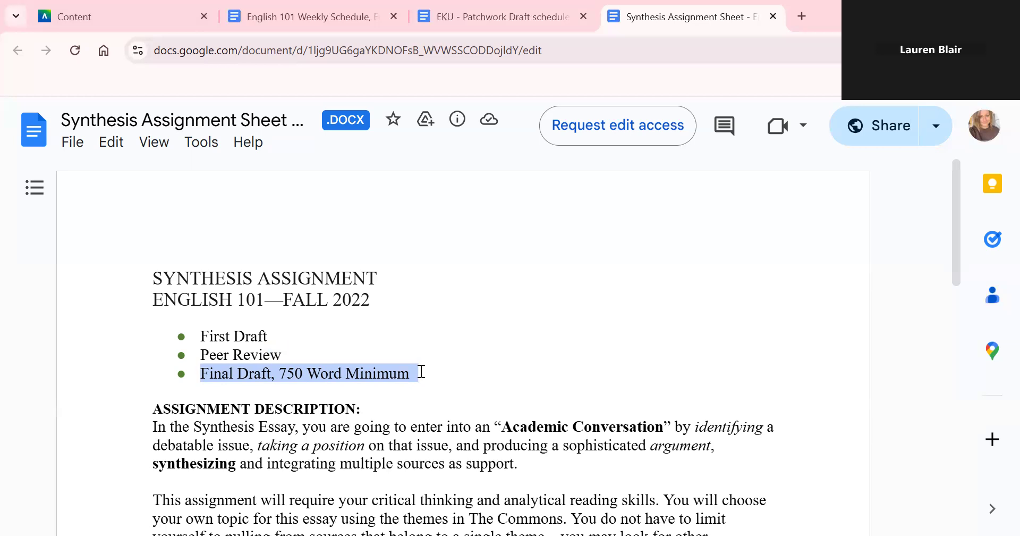
{"action": "left_click", "coordinate": [441, 268]}
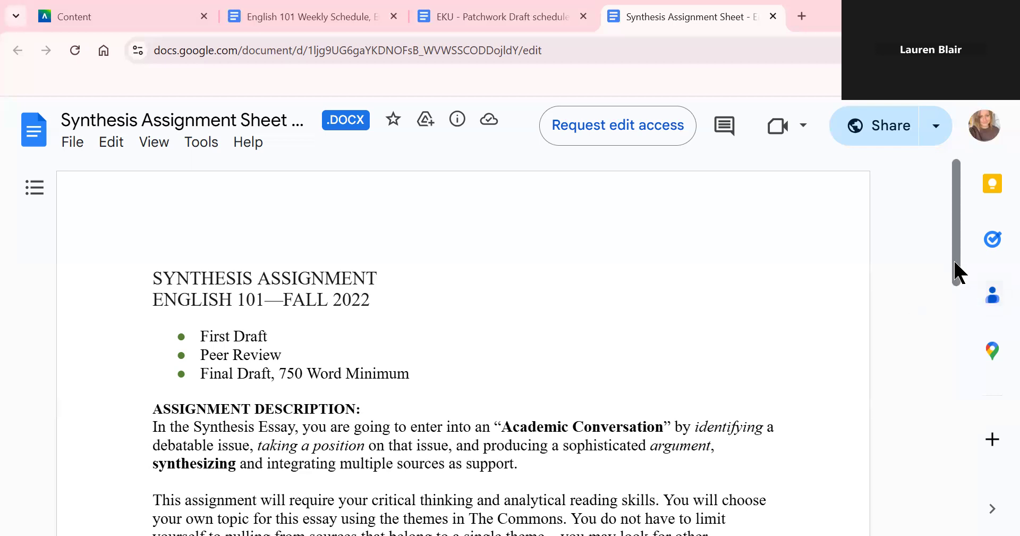
{"action": "left_click_drag", "start_coordinate": [955, 259], "coordinate": [960, 267]}
{"action": "left_click_drag", "start_coordinate": [371, 281], "coordinate": [289, 288]}
{"action": "left_click", "coordinate": [300, 313]}
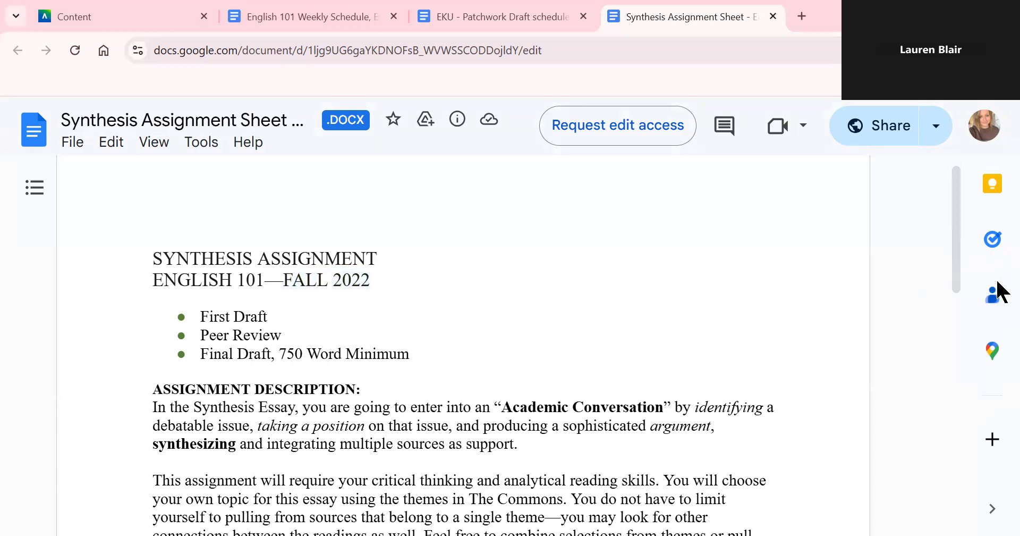
{"action": "left_click_drag", "start_coordinate": [953, 237], "coordinate": [961, 287]}
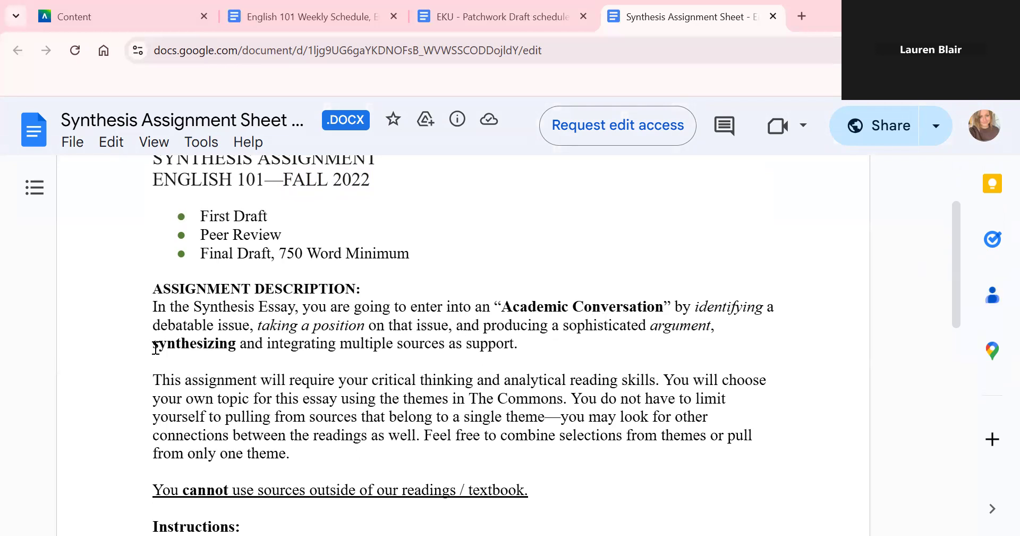
{"action": "left_click_drag", "start_coordinate": [153, 348], "coordinate": [284, 360]}
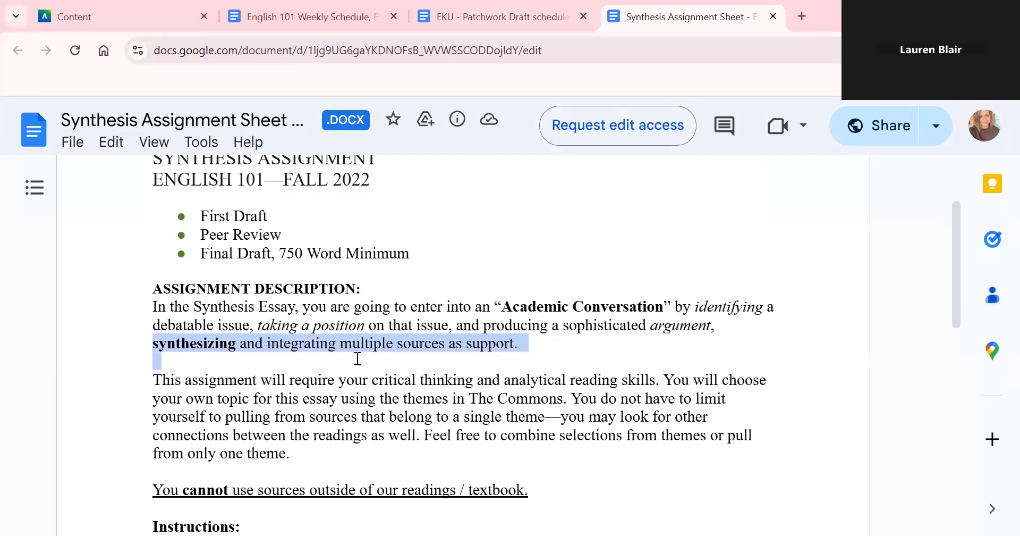
{"action": "left_click", "coordinate": [542, 355]}
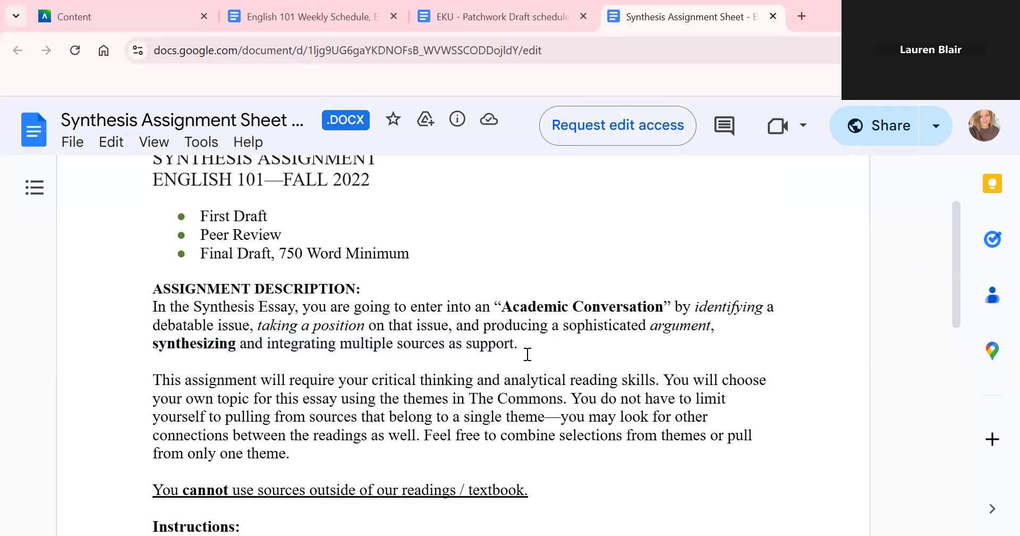
{"action": "left_click_drag", "start_coordinate": [155, 339], "coordinate": [238, 349]}
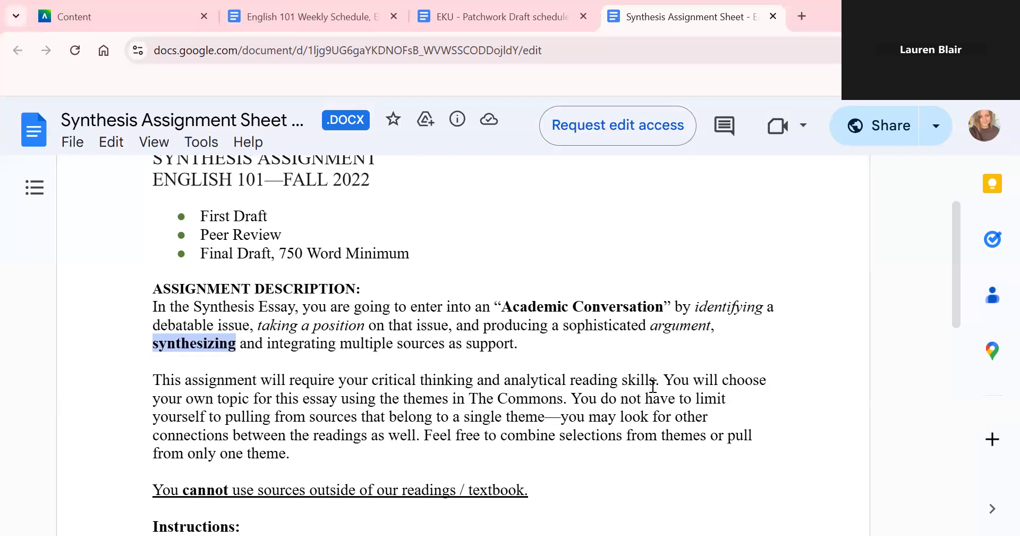
{"action": "left_click_drag", "start_coordinate": [157, 398], "coordinate": [575, 399]}
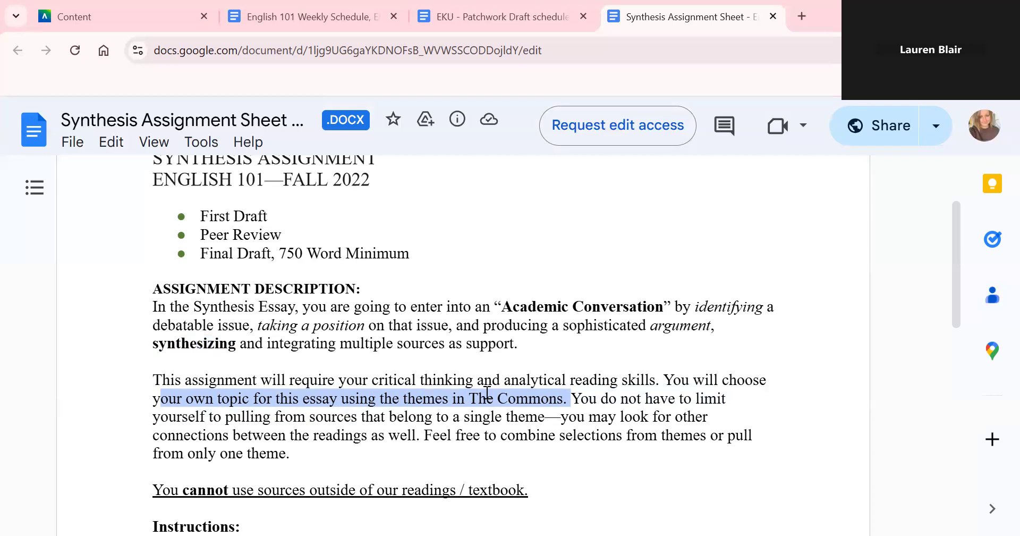
{"action": "left_click", "coordinate": [519, 398]}
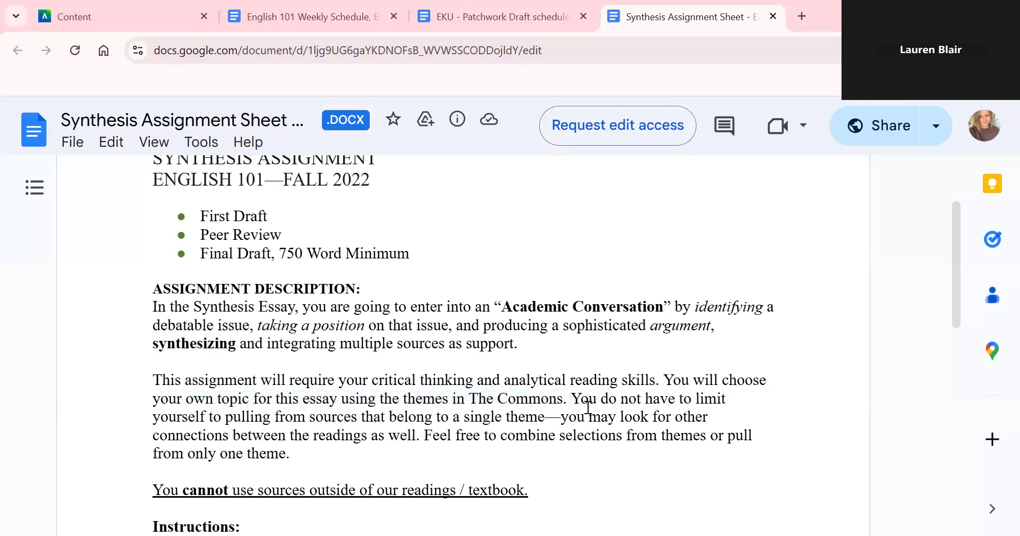
{"action": "left_click_drag", "start_coordinate": [581, 399], "coordinate": [545, 420]}
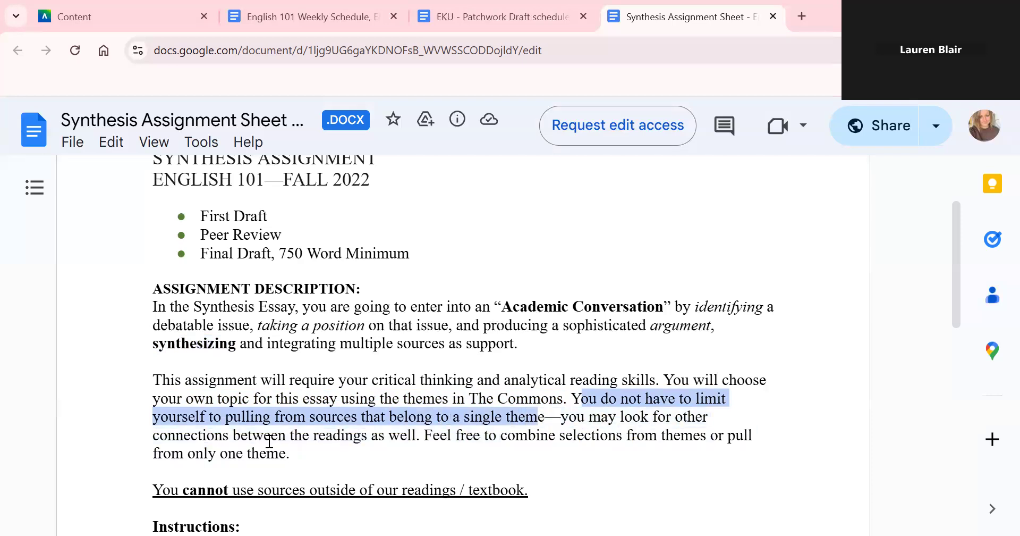
{"action": "left_click_drag", "start_coordinate": [418, 435], "coordinate": [388, 437]}
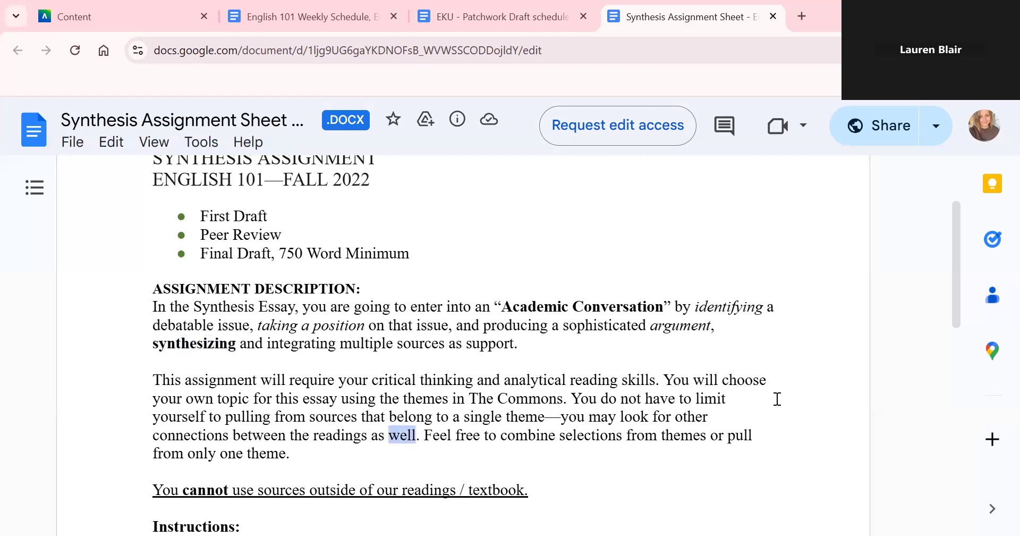
{"action": "scroll", "coordinate": [960, 285], "scroll_direction": "down", "scroll_amount": 1}
{"action": "scroll", "coordinate": [960, 285], "scroll_direction": "down", "scroll_amount": 2}
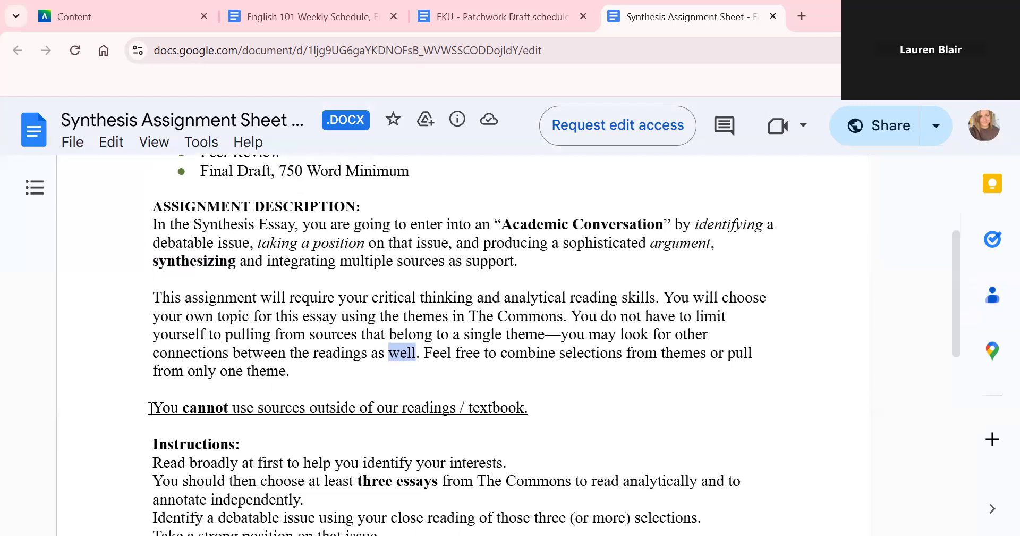
{"action": "left_click_drag", "start_coordinate": [152, 407], "coordinate": [538, 407]}
{"action": "left_click", "coordinate": [539, 406]}
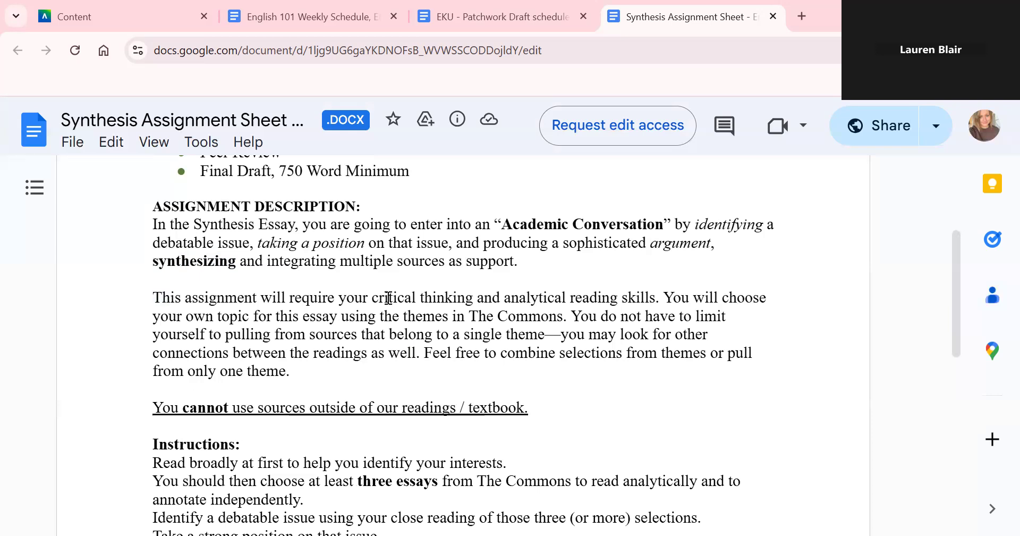
{"action": "left_click_drag", "start_coordinate": [153, 297], "coordinate": [569, 317]}
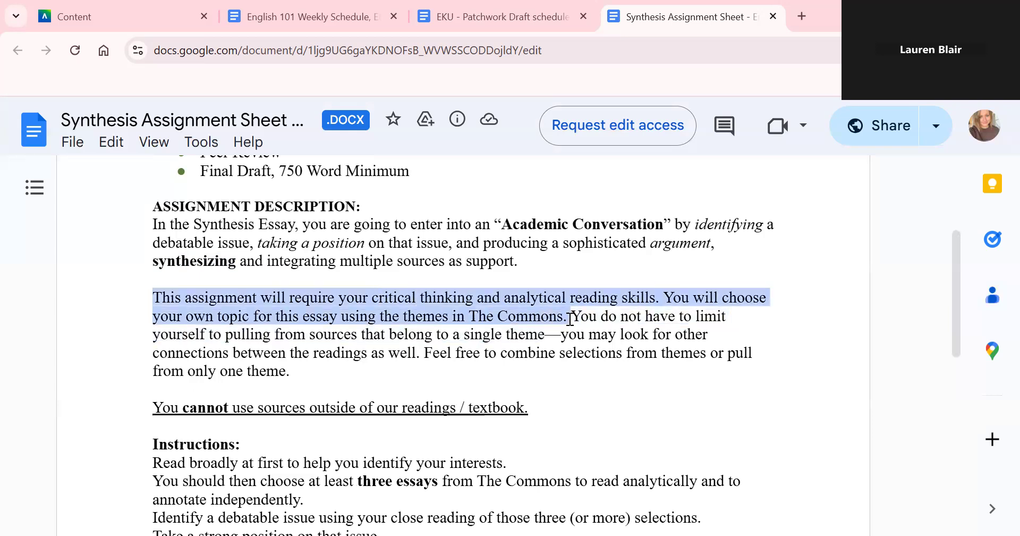
{"action": "left_click", "coordinate": [476, 440]}
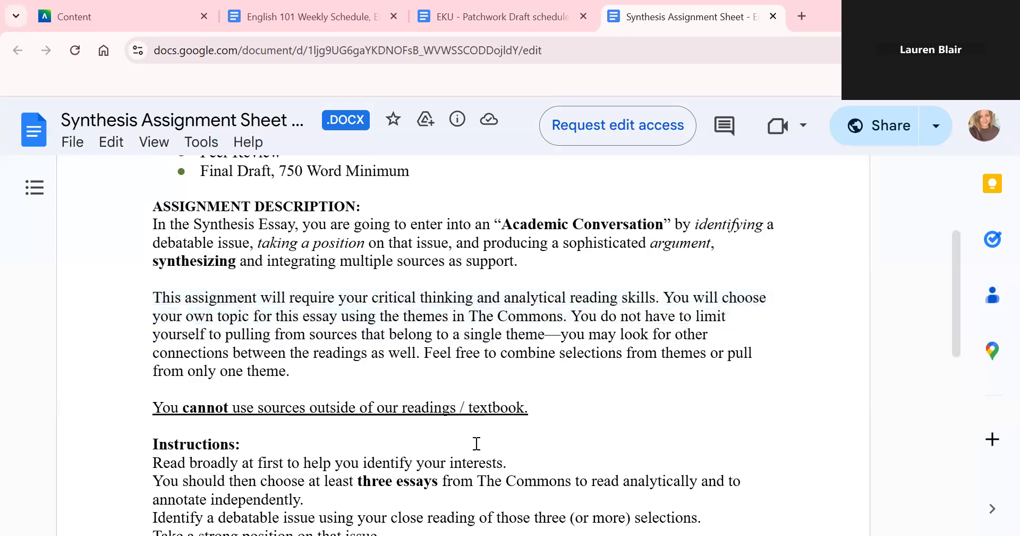
{"action": "scroll", "coordinate": [476, 443], "scroll_direction": "down", "scroll_amount": 1}
{"action": "scroll", "coordinate": [477, 443], "scroll_direction": "down", "scroll_amount": 4}
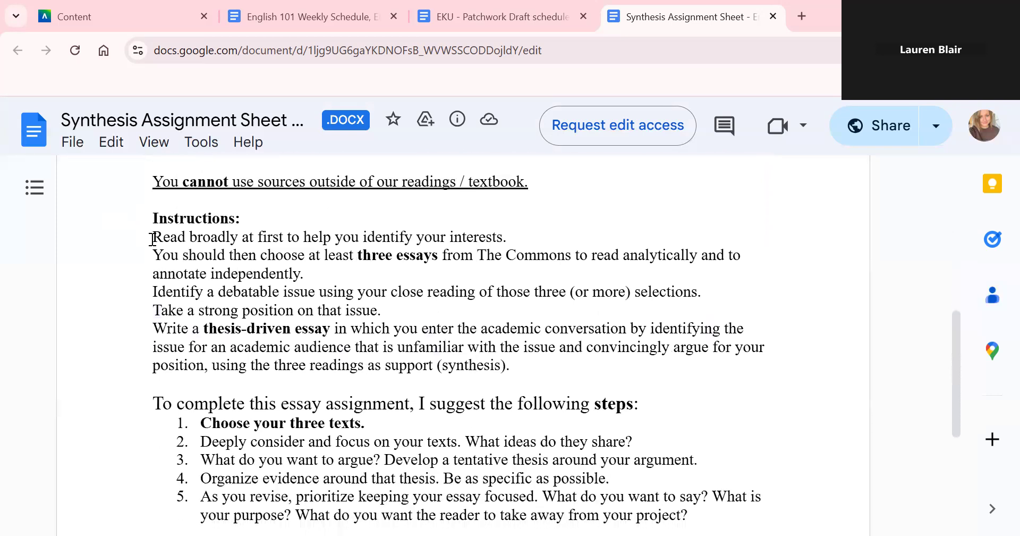
{"action": "left_click_drag", "start_coordinate": [152, 238], "coordinate": [507, 234]}
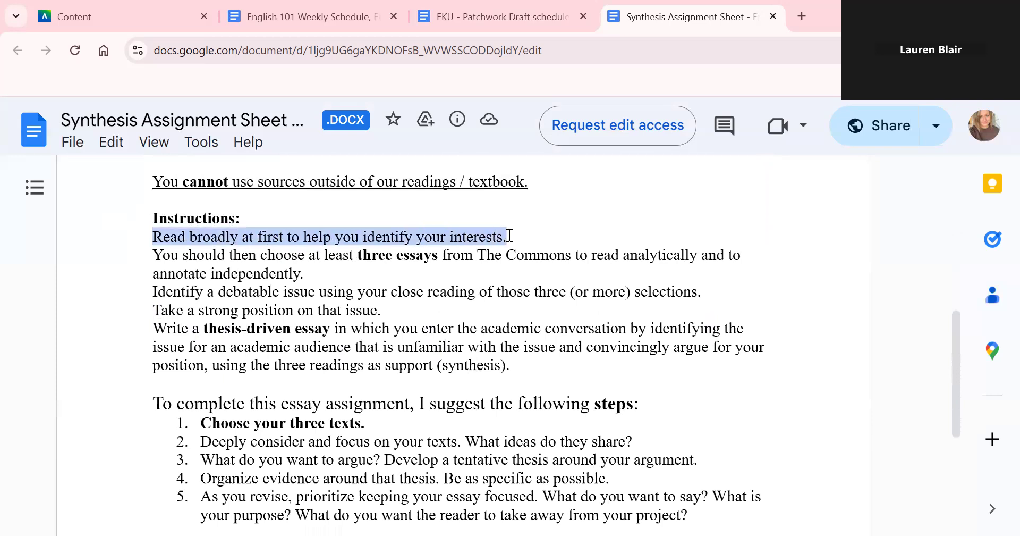
{"action": "left_click", "coordinate": [334, 254]}
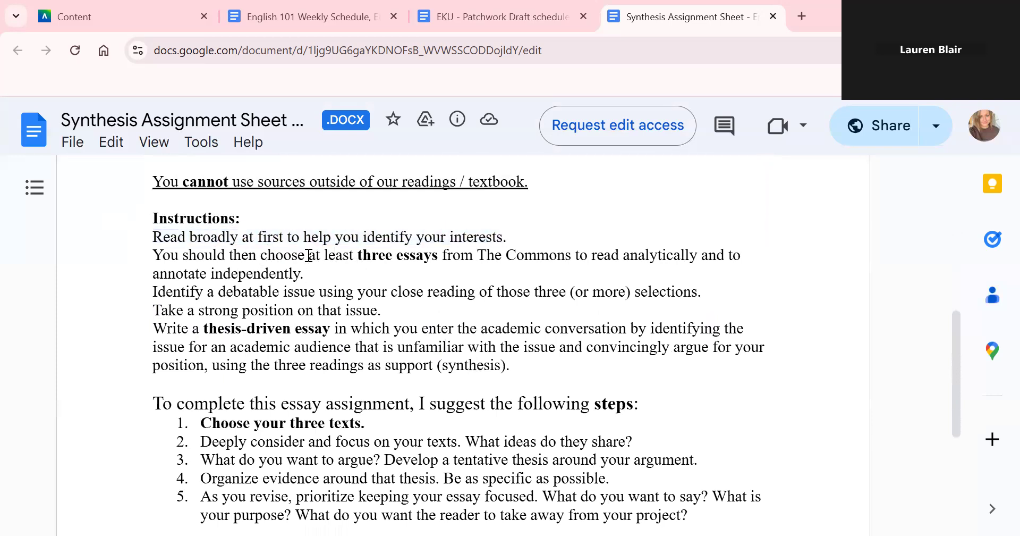
{"action": "mouse_move", "coordinate": [309, 257]}
{"action": "left_mouse_down"}
{"action": "mouse_move", "coordinate": [729, 254]}
{"action": "mouse_move", "coordinate": [657, 289]}
{"action": "mouse_move", "coordinate": [609, 275]}
{"action": "left_mouse_up"}
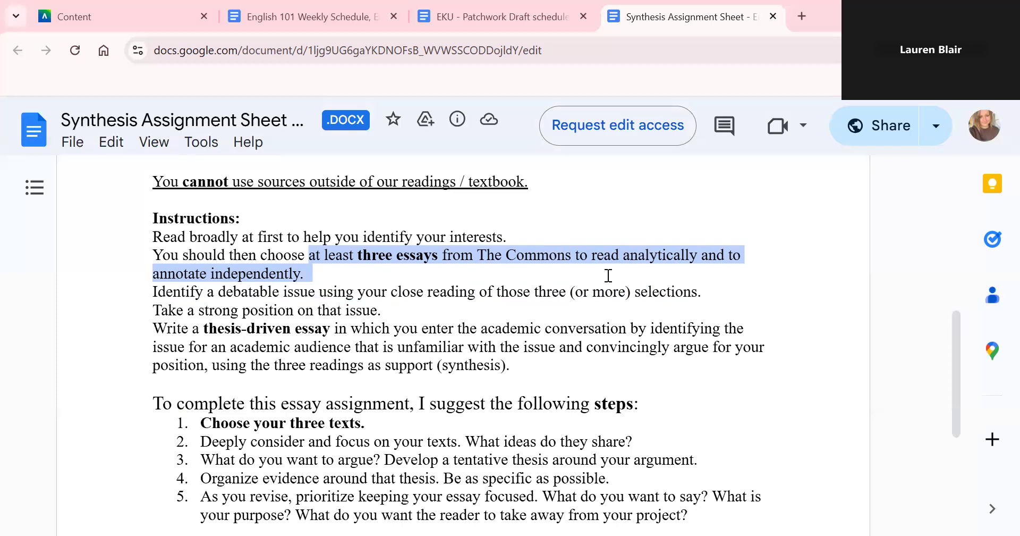
{"action": "left_click", "coordinate": [367, 278]}
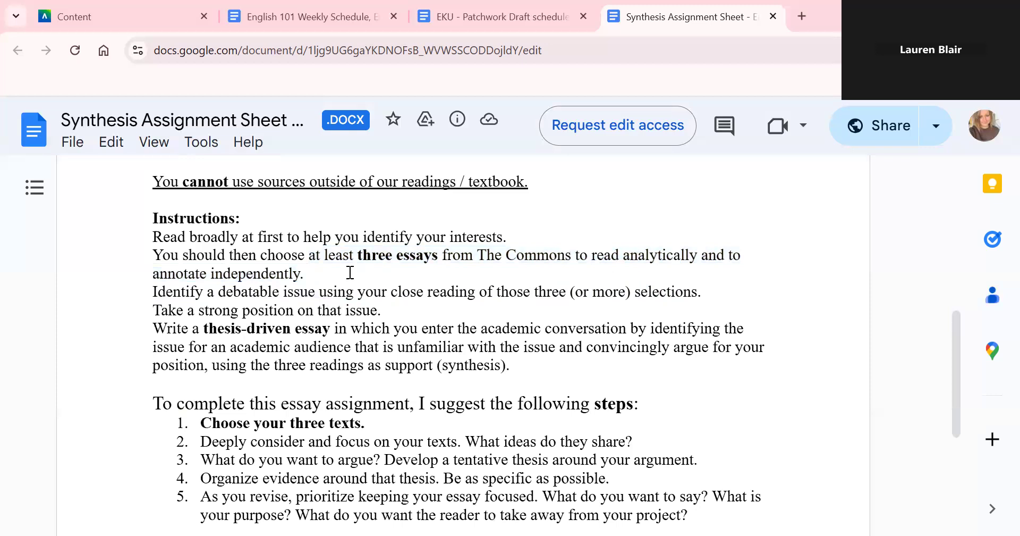
{"action": "left_click_drag", "start_coordinate": [152, 220], "coordinate": [191, 225]}
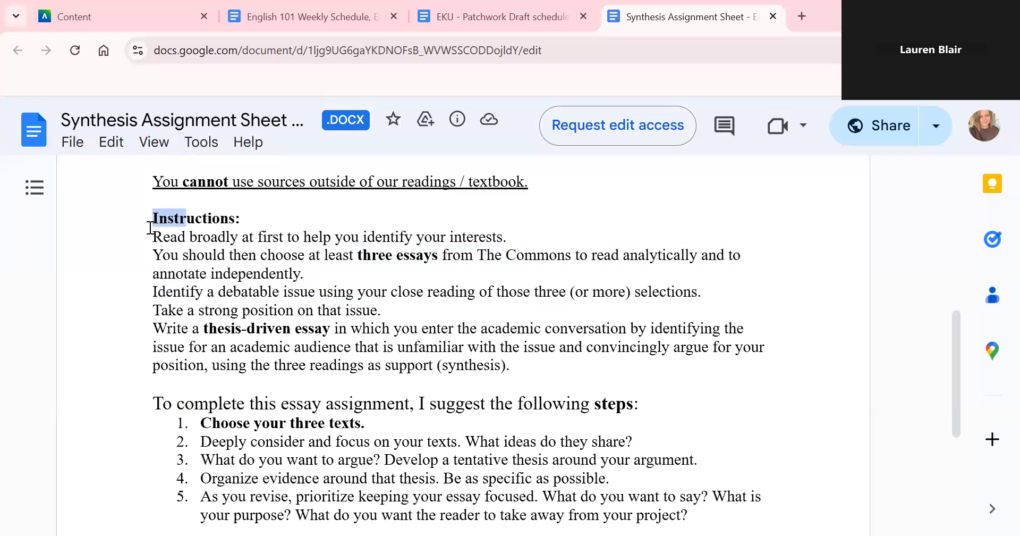
{"action": "left_click", "coordinate": [246, 280]}
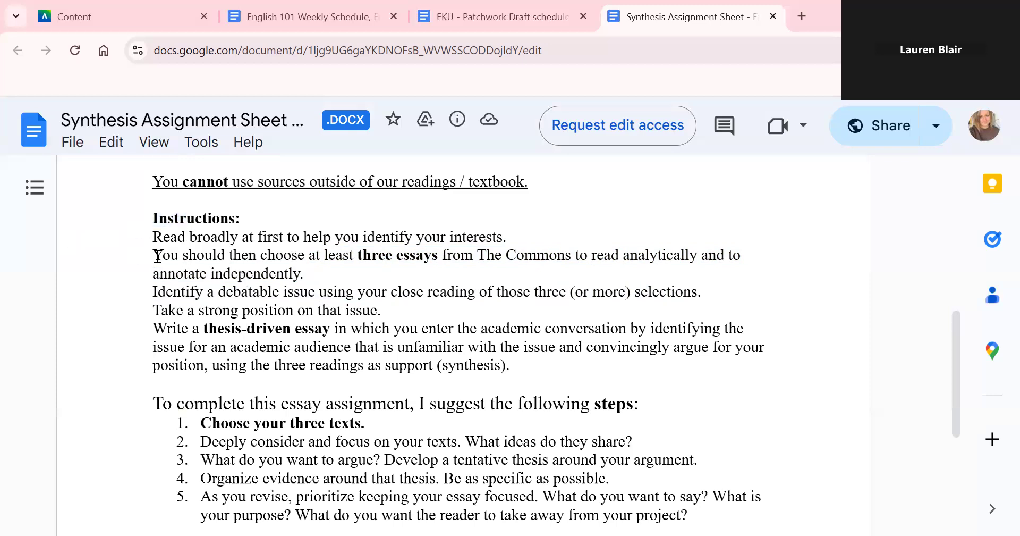
{"action": "mouse_move", "coordinate": [153, 255]}
{"action": "left_mouse_down"}
{"action": "mouse_move", "coordinate": [283, 257]}
{"action": "mouse_move", "coordinate": [312, 270]}
{"action": "left_mouse_up"}
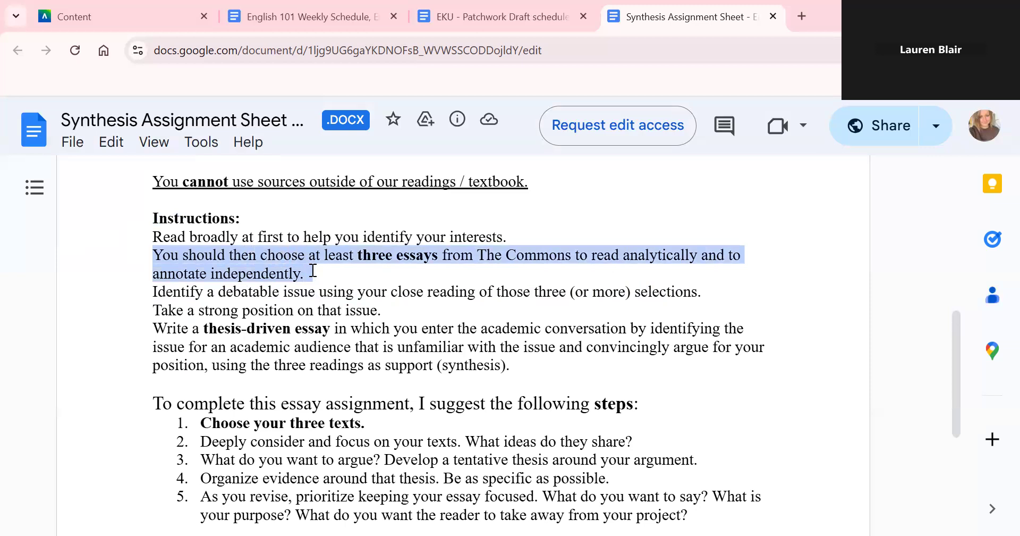
{"action": "left_click", "coordinate": [171, 291]}
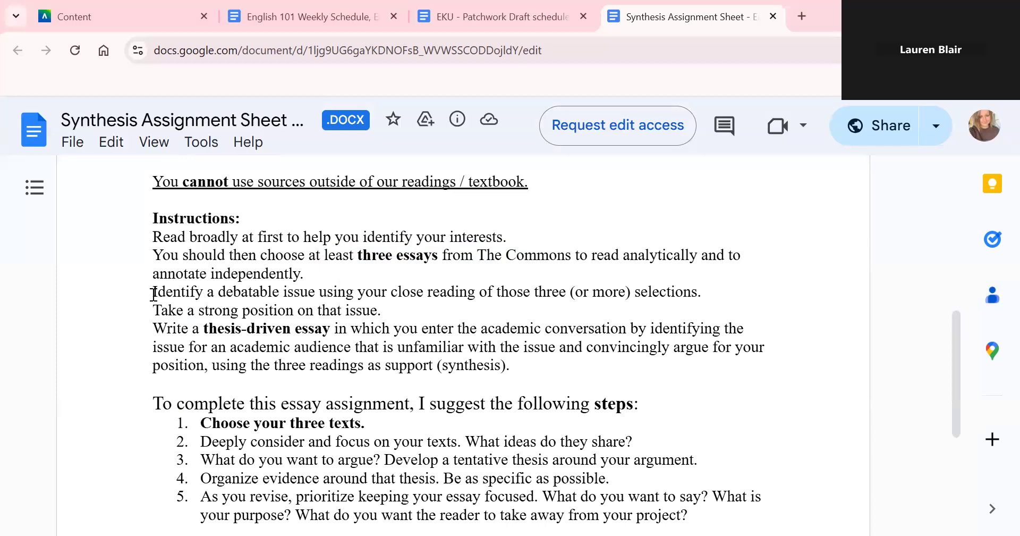
{"action": "left_click_drag", "start_coordinate": [153, 310], "coordinate": [395, 313]}
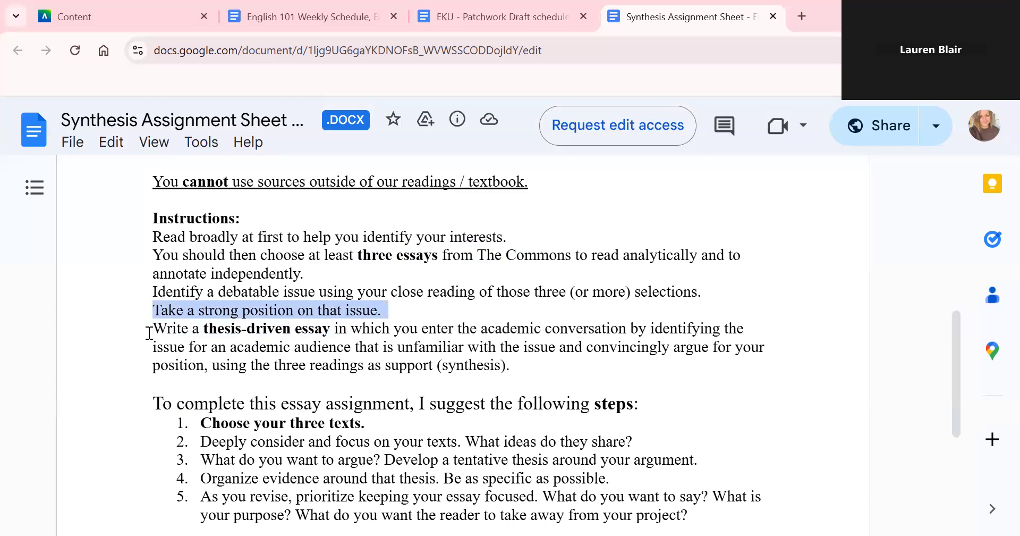
{"action": "left_click_drag", "start_coordinate": [153, 330], "coordinate": [303, 345]}
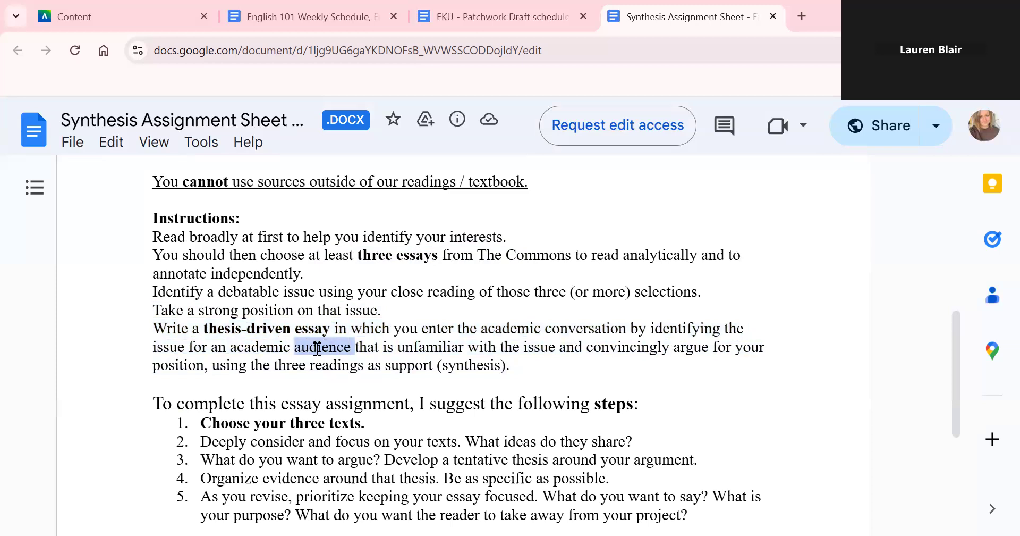
{"action": "left_click_drag", "start_coordinate": [364, 347], "coordinate": [745, 365]}
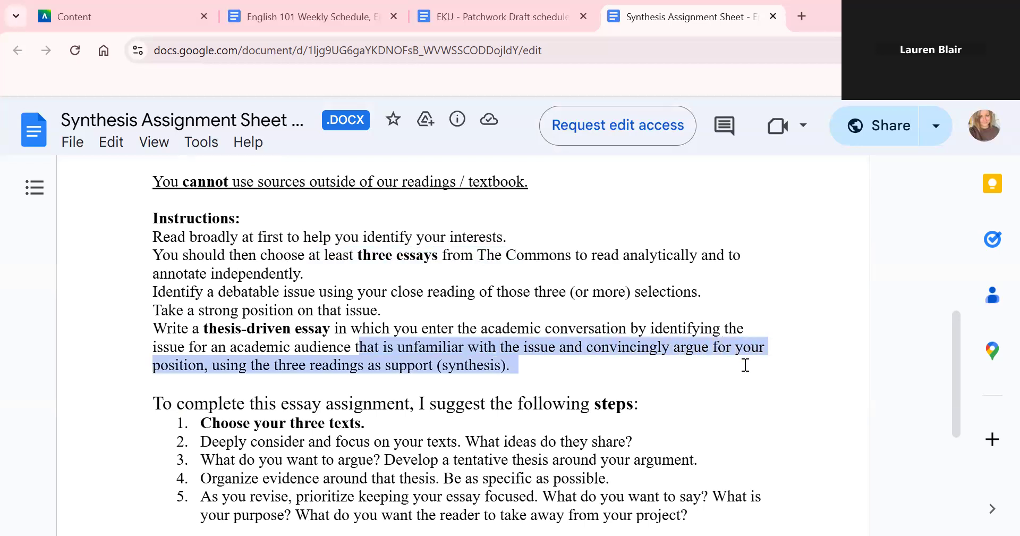
{"action": "left_click", "coordinate": [677, 357]}
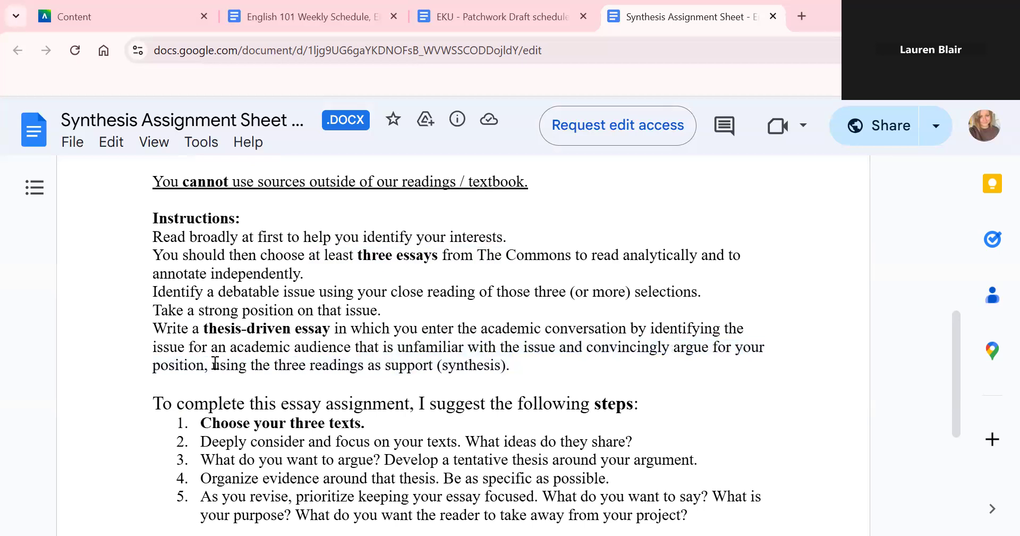
{"action": "left_click_drag", "start_coordinate": [220, 365], "coordinate": [532, 367]}
{"action": "left_click", "coordinate": [532, 369]}
{"action": "scroll", "coordinate": [414, 365], "scroll_direction": "down", "scroll_amount": 4}
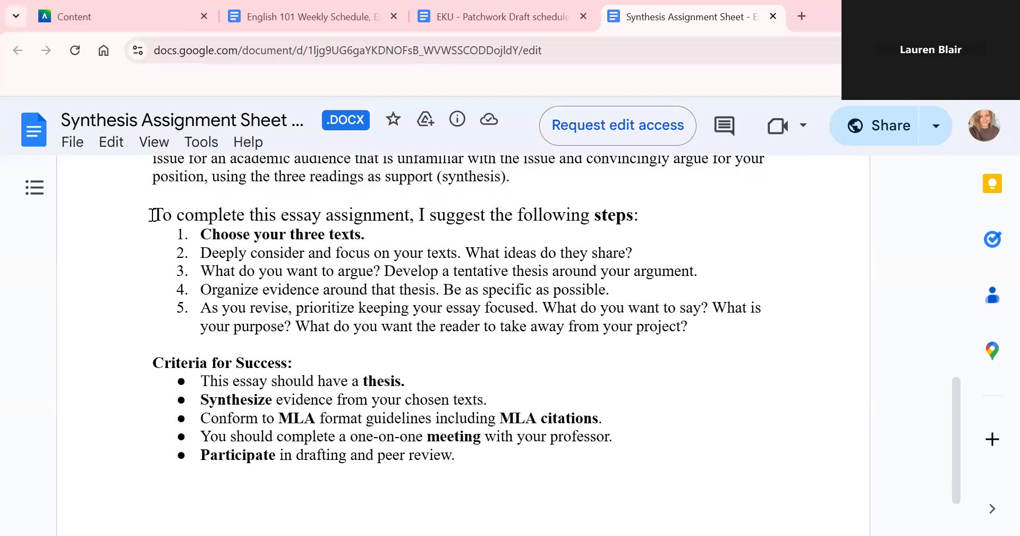
{"action": "left_click_drag", "start_coordinate": [153, 214], "coordinate": [411, 347]}
{"action": "left_click", "coordinate": [410, 347]}
{"action": "left_click_drag", "start_coordinate": [201, 234], "coordinate": [378, 234]}
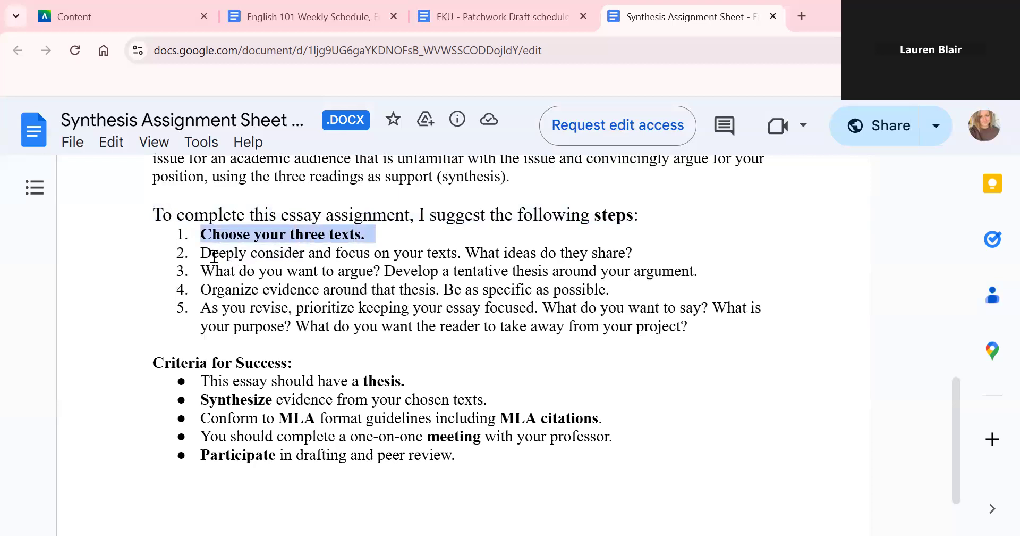
{"action": "left_click_drag", "start_coordinate": [211, 253], "coordinate": [466, 251]}
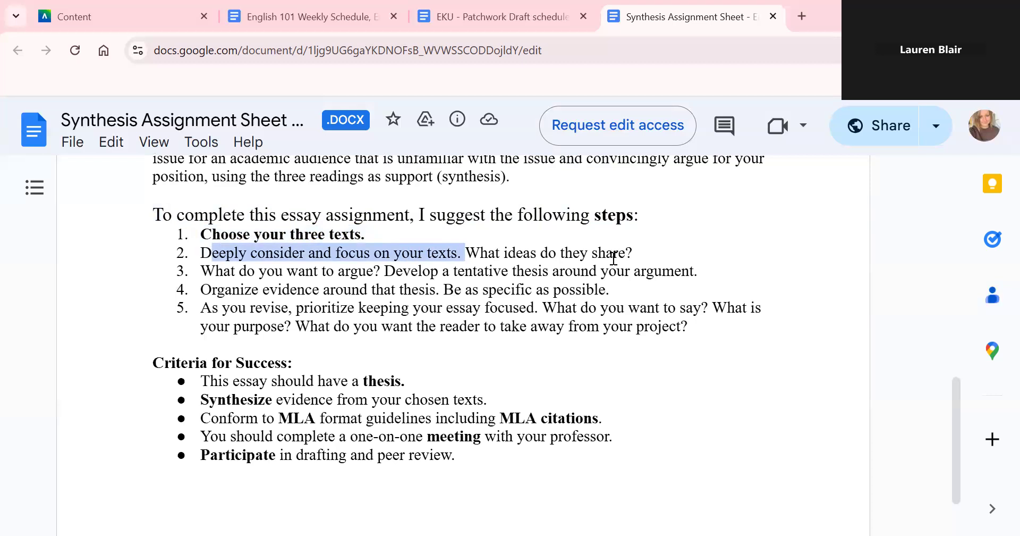
{"action": "left_click", "coordinate": [341, 272]}
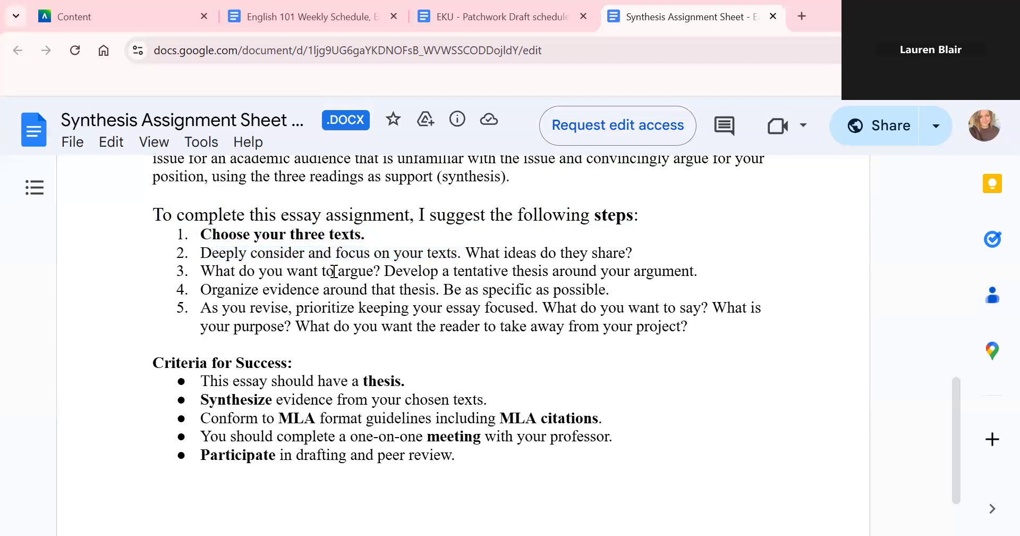
{"action": "left_click_drag", "start_coordinate": [342, 272], "coordinate": [701, 267]}
{"action": "left_click", "coordinate": [407, 273]}
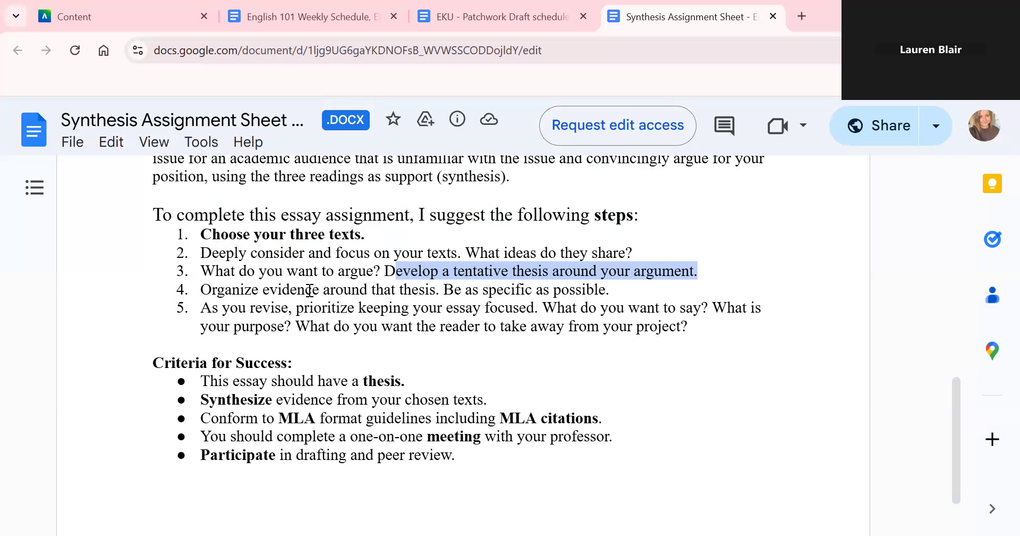
{"action": "left_click_drag", "start_coordinate": [200, 290], "coordinate": [613, 289]}
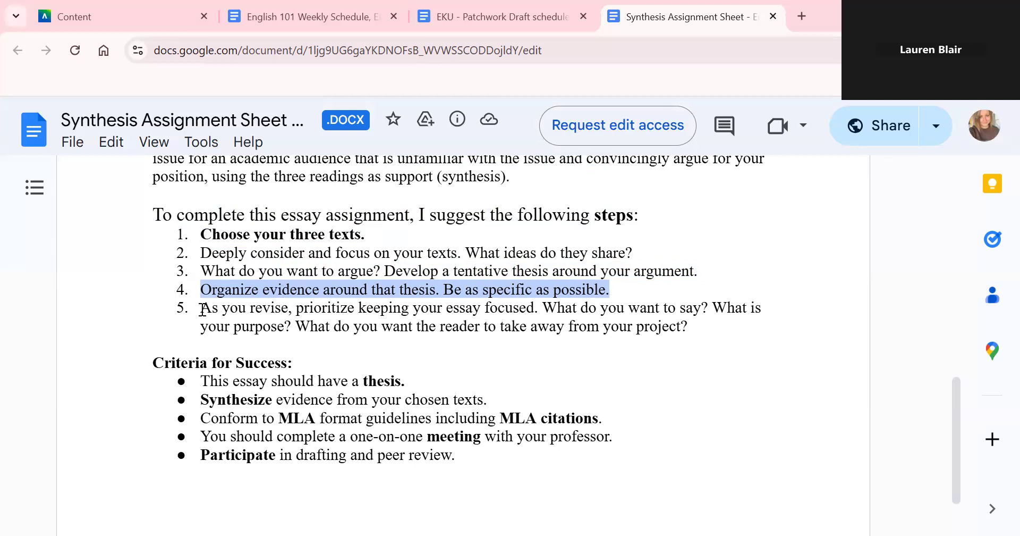
{"action": "left_click_drag", "start_coordinate": [202, 309], "coordinate": [711, 307]}
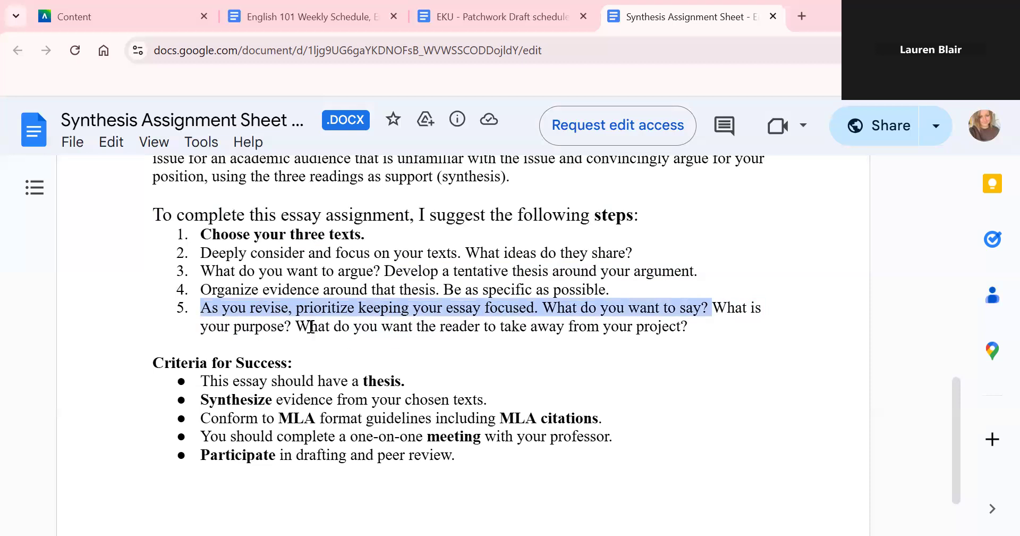
{"action": "left_click", "coordinate": [538, 337]}
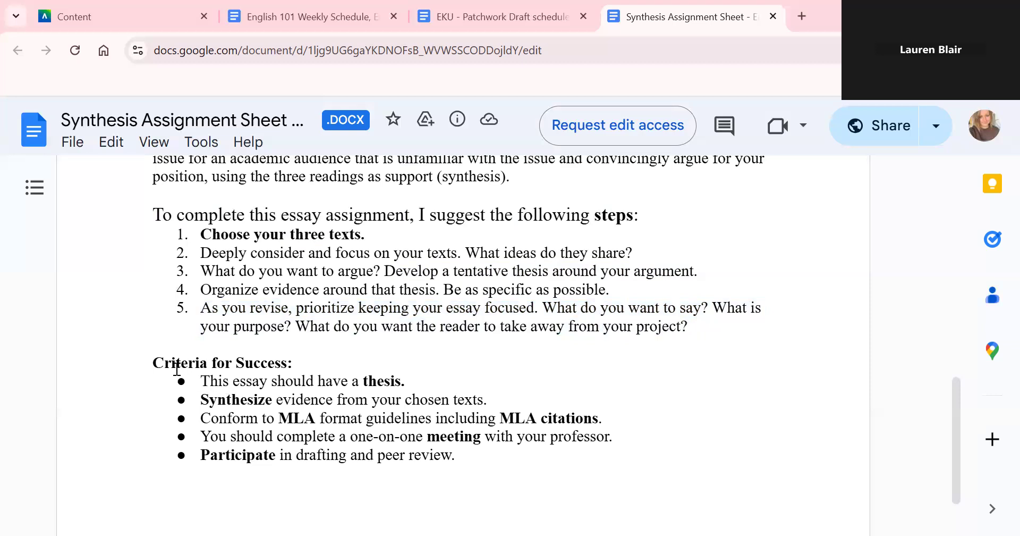
{"action": "left_click_drag", "start_coordinate": [153, 363], "coordinate": [299, 363]}
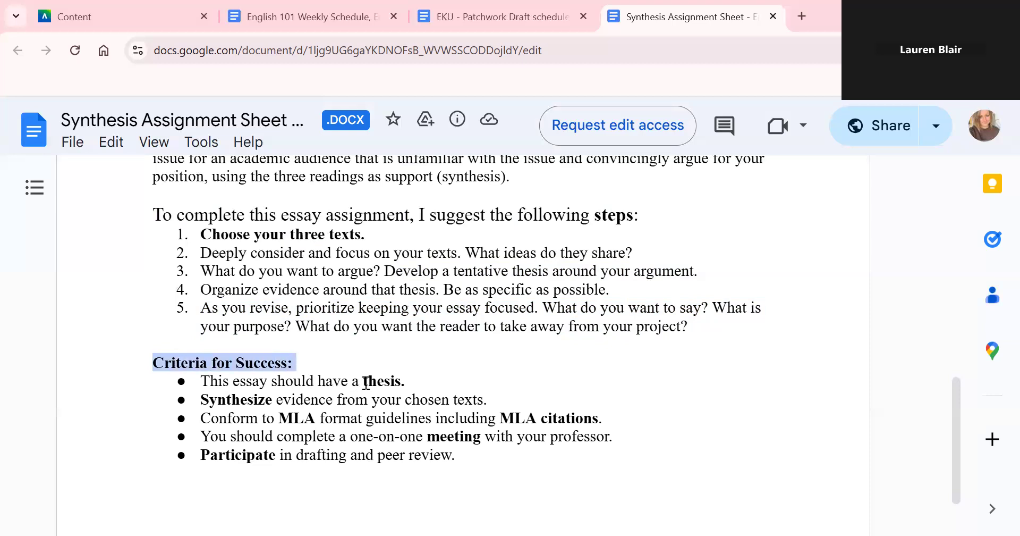
{"action": "left_click_drag", "start_coordinate": [366, 383], "coordinate": [406, 381]}
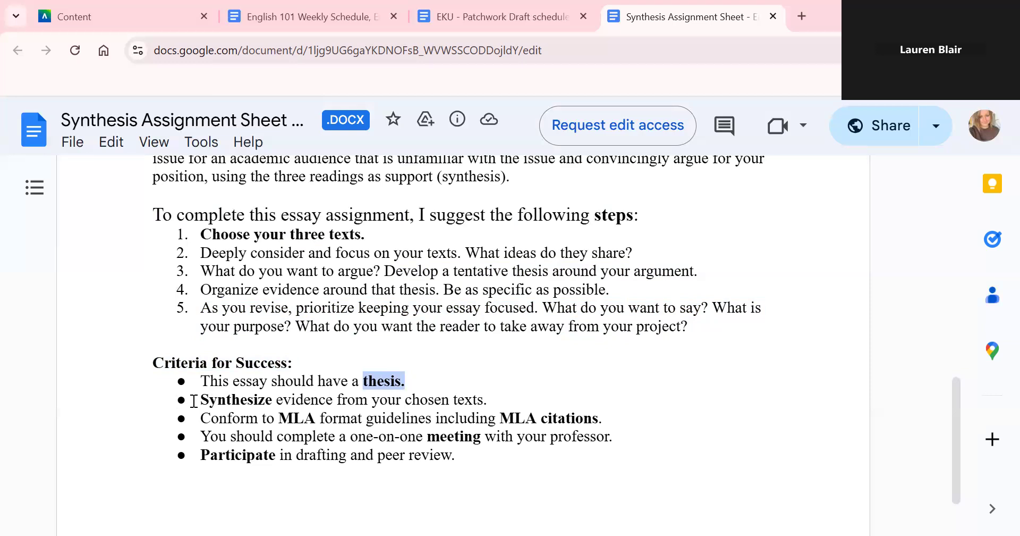
{"action": "left_click_drag", "start_coordinate": [197, 404], "coordinate": [498, 398]}
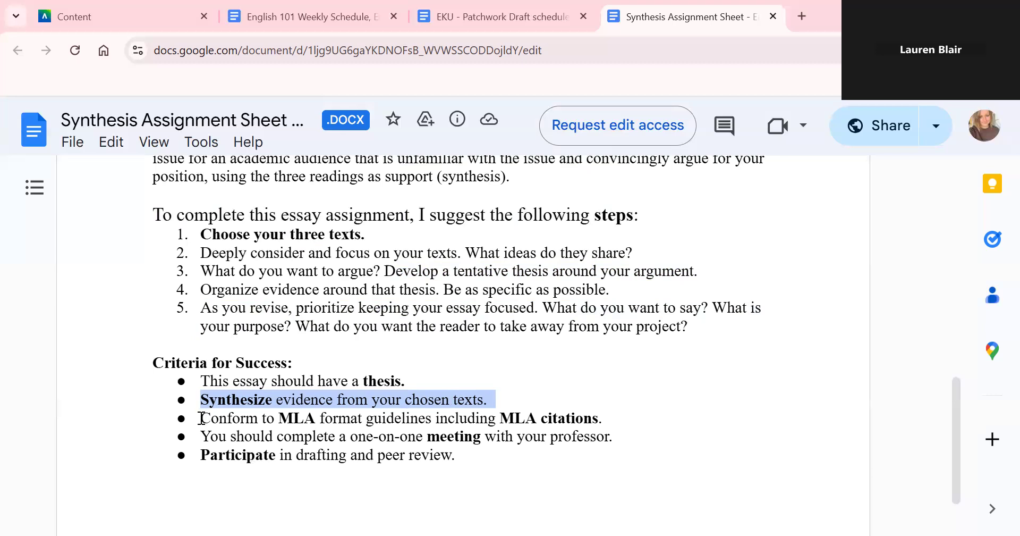
{"action": "left_click_drag", "start_coordinate": [201, 418], "coordinate": [609, 422]}
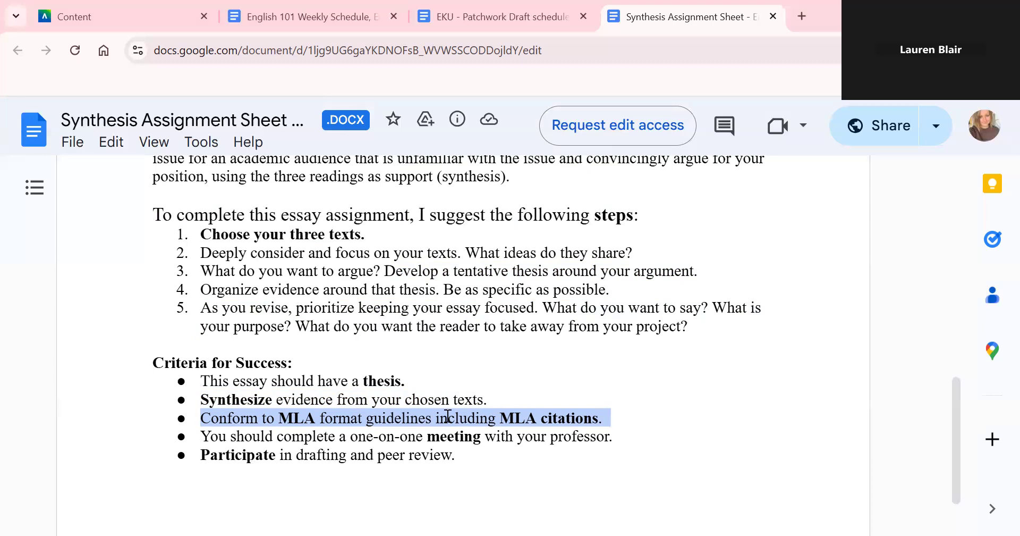
{"action": "left_click", "coordinate": [220, 439]}
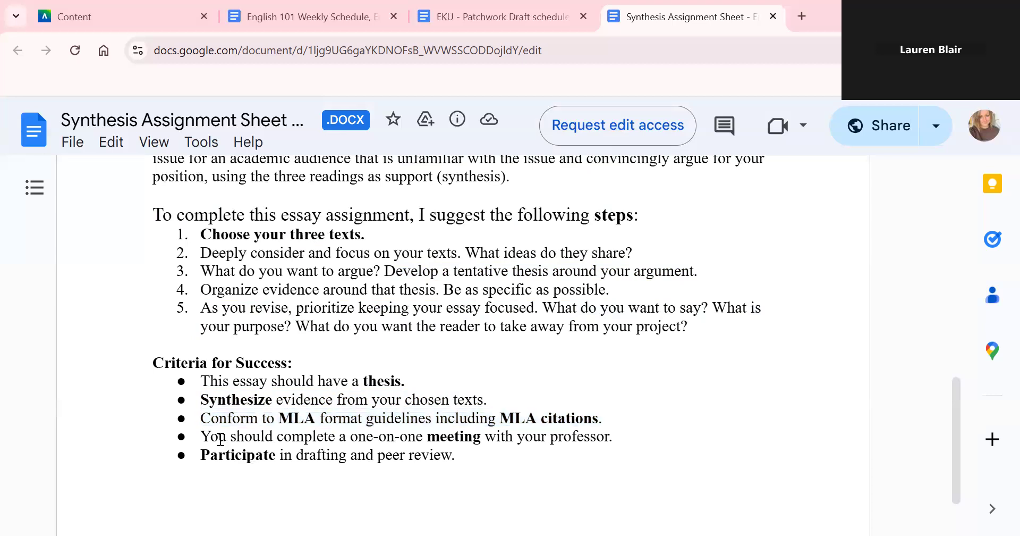
{"action": "left_click_drag", "start_coordinate": [194, 430], "coordinate": [617, 433]}
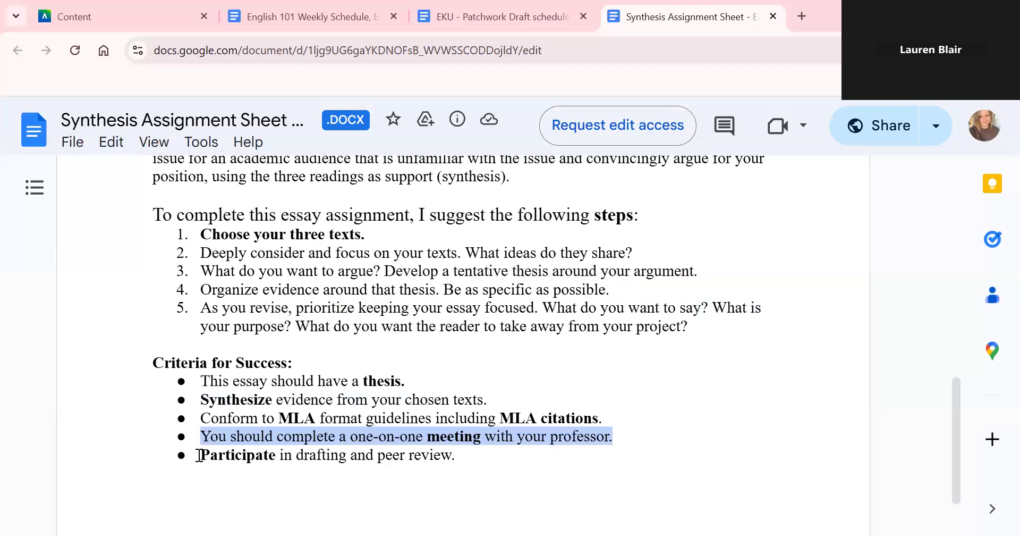
{"action": "left_click_drag", "start_coordinate": [199, 455], "coordinate": [416, 456]}
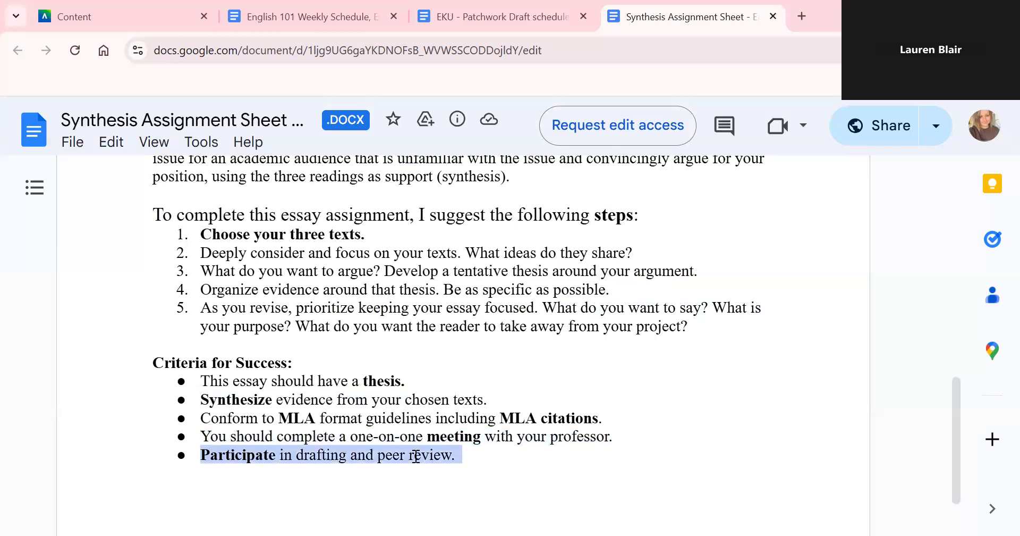
{"action": "left_click", "coordinate": [340, 455]}
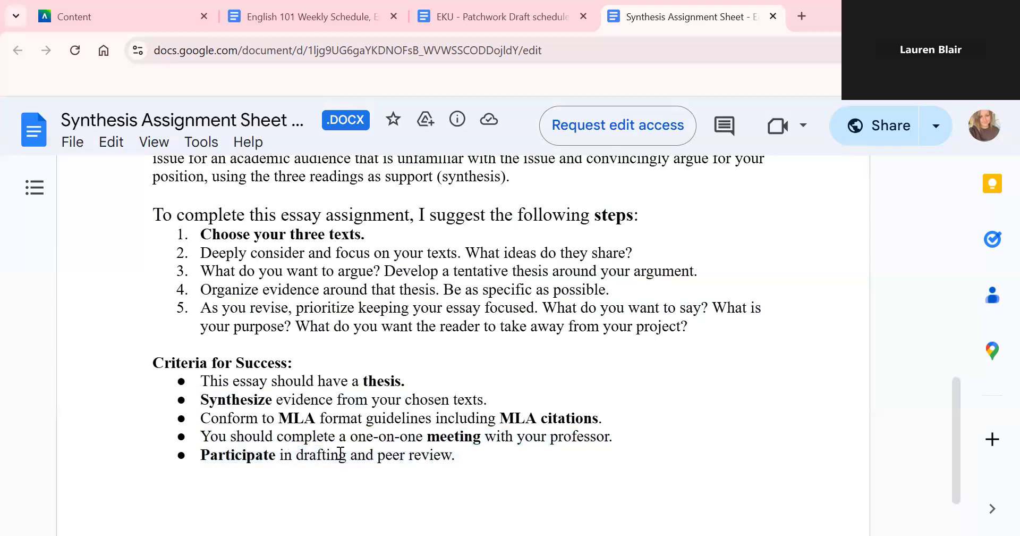
{"action": "left_click", "coordinate": [460, 455]}
{"action": "key", "text": "shift+Left"}
{"action": "key", "text": "shift+Left"}
{"action": "key", "text": "shift+Left"}
{"action": "key", "text": "shift+Left"}
{"action": "key", "text": "shift+Left"}
{"action": "key", "text": "shift+Left"}
{"action": "key", "text": "shift+Left"}
{"action": "key", "text": "shift+Left"}
{"action": "key", "text": "shift+Left"}
{"action": "key", "text": "shift+Left"}
{"action": "key", "text": "shift+Left"}
{"action": "key", "text": "shift+Left"}
{"action": "key", "text": "shift+Left"}
{"action": "key", "text": "shift+Left"}
{"action": "key", "text": "shift+Left"}
{"action": "key", "text": "shift+Left"}
{"action": "key", "text": "shift+Left"}
{"action": "key", "text": "shift+Left"}
{"action": "key", "text": "shift+Left"}
{"action": "key", "text": "shift+Left"}
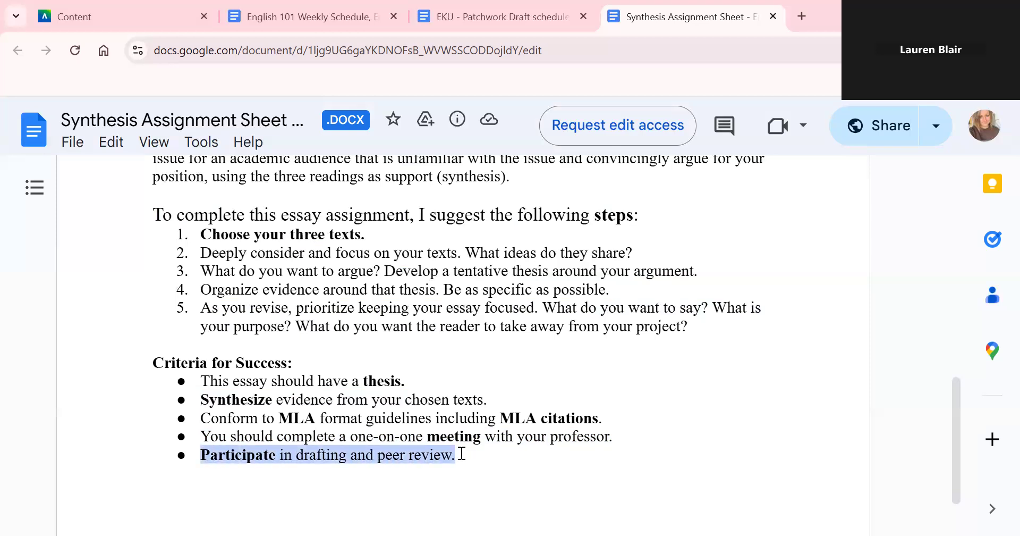
{"action": "left_click", "coordinate": [290, 455]}
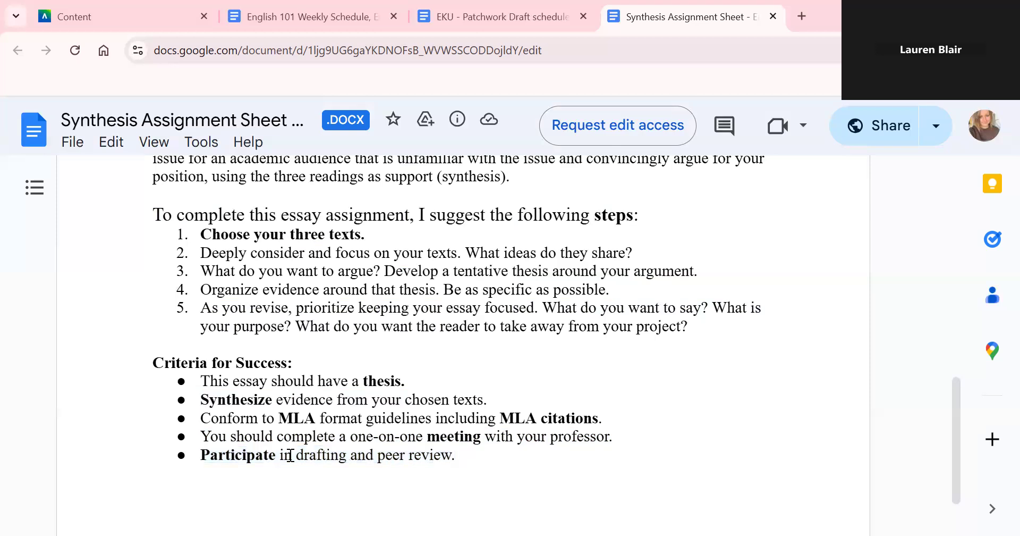
{"action": "key", "text": "shift+Right"}
{"action": "key", "text": "shift+Right"}
{"action": "key", "text": "shift+Right"}
{"action": "key", "text": "shift+Right"}
{"action": "key", "text": "shift+Right"}
{"action": "key", "text": "shift+Right"}
{"action": "key", "text": "shift+Right"}
{"action": "key", "text": "shift+Right"}
{"action": "key", "text": "shift+Right"}
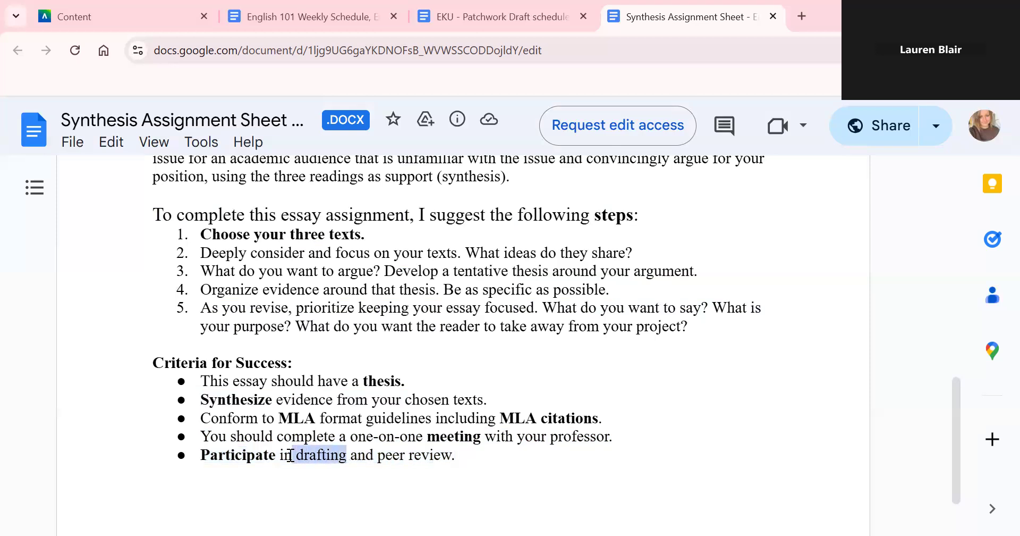
{"action": "key", "text": "Right"}
{"action": "key", "text": "Right"}
{"action": "key", "text": "Right"}
{"action": "key", "text": "Right"}
{"action": "key", "text": "Right"}
{"action": "key", "text": "Right"}
{"action": "key", "text": "shift+Right"}
{"action": "key", "text": "shift+Right"}
{"action": "key", "text": "shift+Right"}
{"action": "key", "text": "shift+Right"}
{"action": "key", "text": "shift+Right"}
{"action": "key", "text": "shift+Right"}
{"action": "key", "text": "shift+Right"}
{"action": "key", "text": "shift+Right"}
{"action": "key", "text": "shift+Right"}
{"action": "key", "text": "shift+Right"}
{"action": "key", "text": "shift+Right"}
{"action": "key", "text": "shift+Right"}
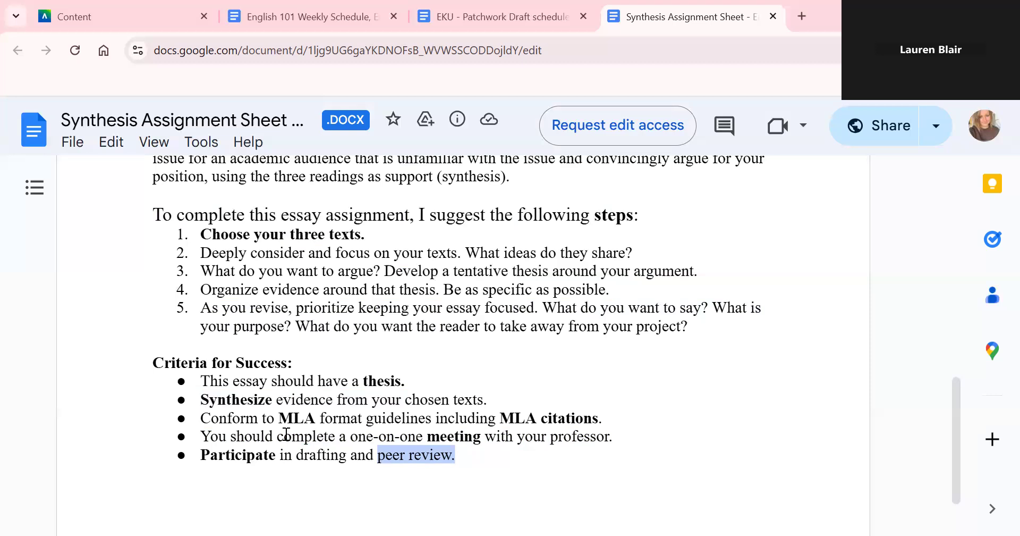
{"action": "left_click", "coordinate": [458, 455]}
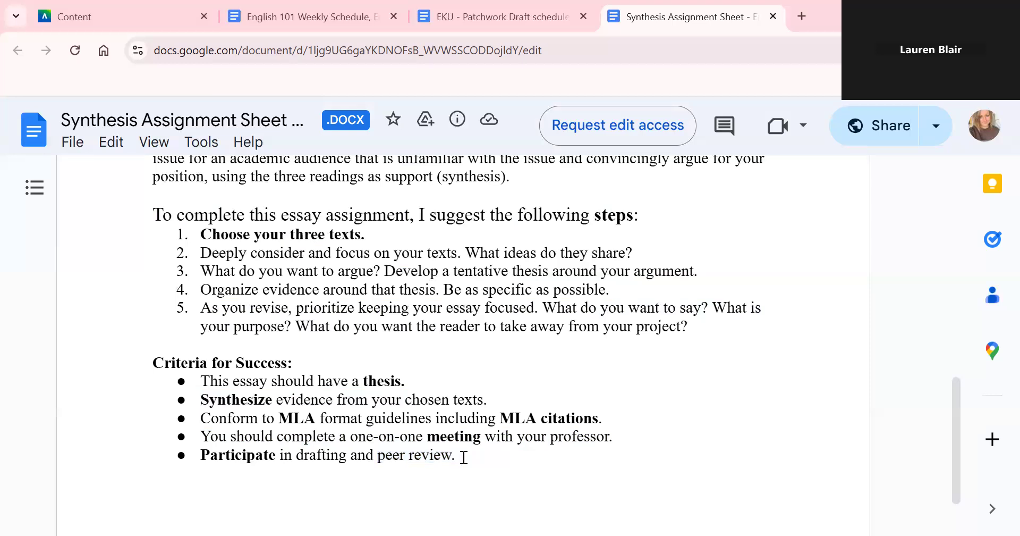
{"action": "key", "text": "shift+Left"}
{"action": "key", "text": "shift+Left"}
{"action": "key", "text": "shift+Left"}
{"action": "key", "text": "shift+Left"}
{"action": "key", "text": "shift+Left"}
{"action": "key", "text": "shift+Left"}
{"action": "key", "text": "shift+Left"}
{"action": "key", "text": "shift+Left"}
{"action": "key", "text": "shift+Left"}
{"action": "key", "text": "shift+Left"}
{"action": "key", "text": "shift+Left"}
{"action": "key", "text": "shift+Left"}
{"action": "key", "text": "shift+Left"}
{"action": "key", "text": "shift+Left"}
{"action": "key", "text": "shift+Left"}
{"action": "key", "text": "shift+Left"}
{"action": "key", "text": "shift+Left"}
{"action": "key", "text": "shift+Left"}
{"action": "key", "text": "shift+Left"}
{"action": "key", "text": "shift+Left"}
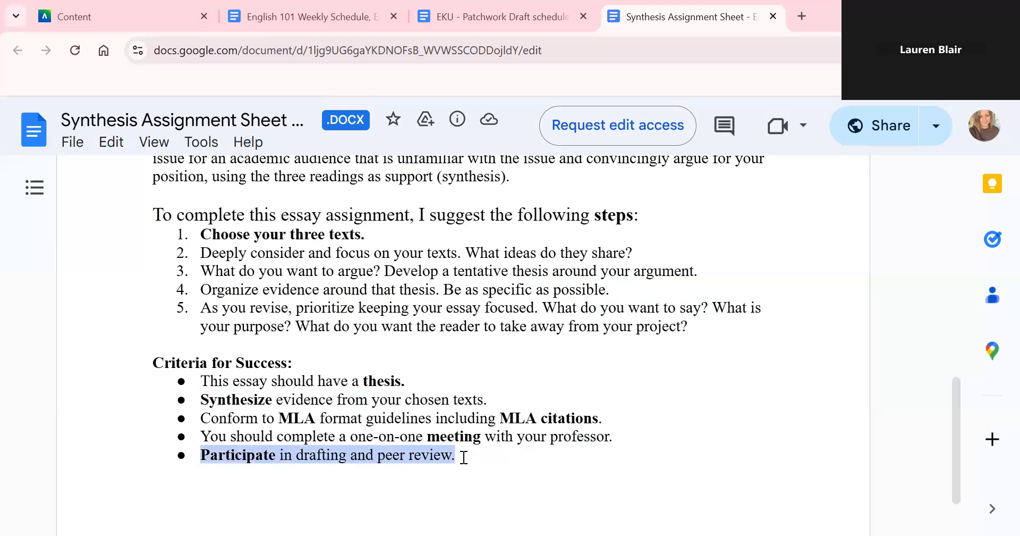
{"action": "left_click", "coordinate": [464, 457]}
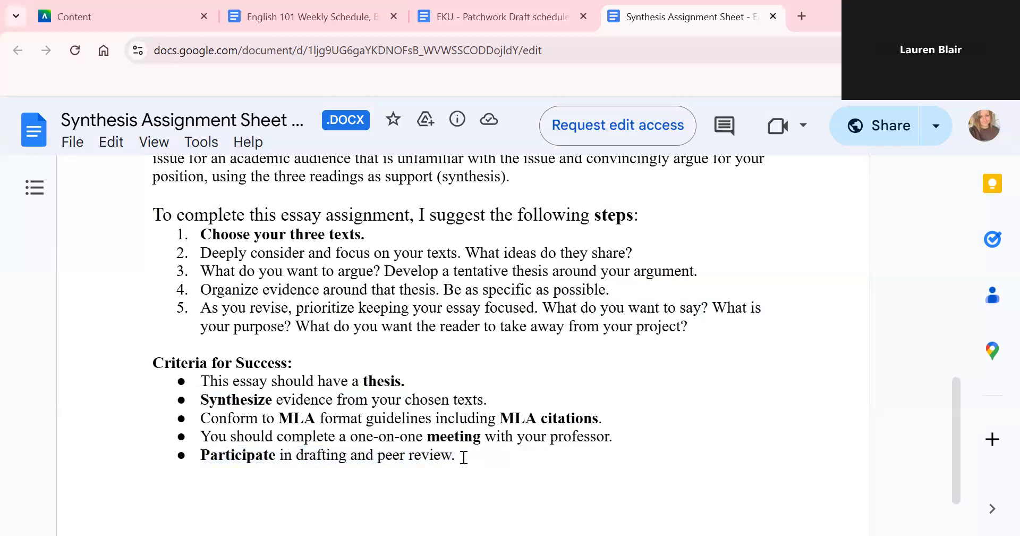
{"action": "left_click_drag", "start_coordinate": [952, 405], "coordinate": [960, 219]}
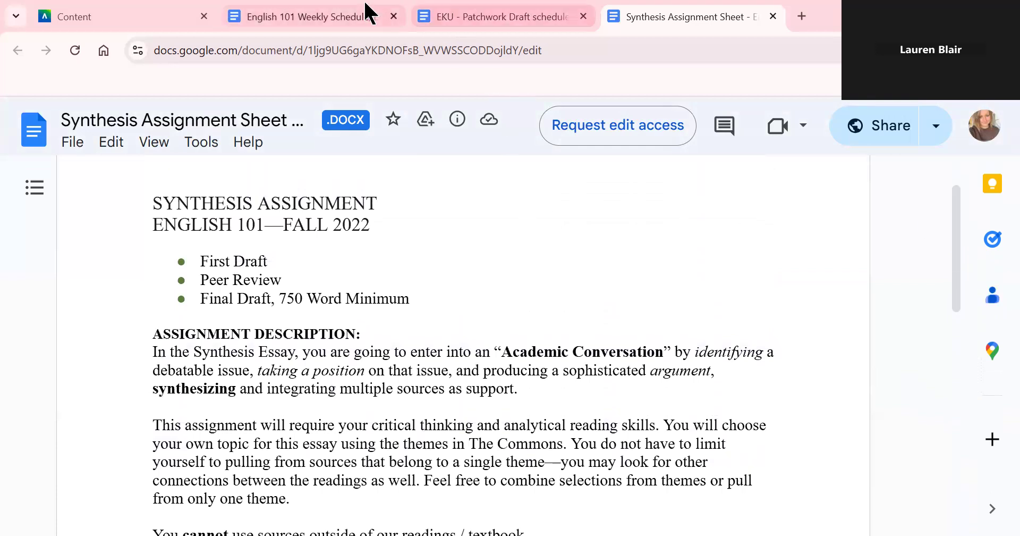
- Scroll the Blackboard course announcements, then open the Shared Class Folder for English 101 - Fall 2024
{"action": "left_click", "coordinate": [159, 11]}
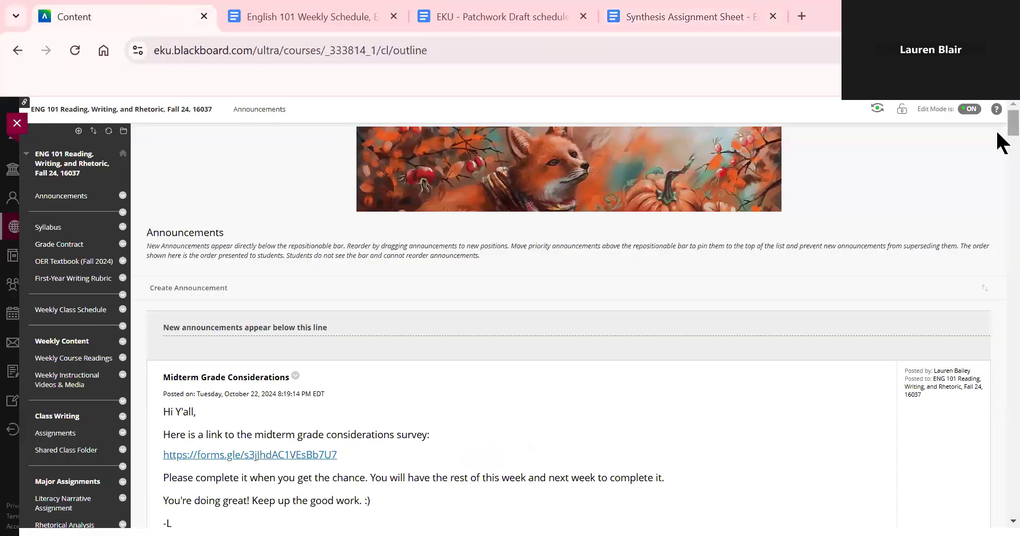
{"action": "scroll", "coordinate": [998, 143], "scroll_direction": "down", "scroll_amount": 3}
{"action": "scroll", "coordinate": [1001, 146], "scroll_direction": "up", "scroll_amount": 2}
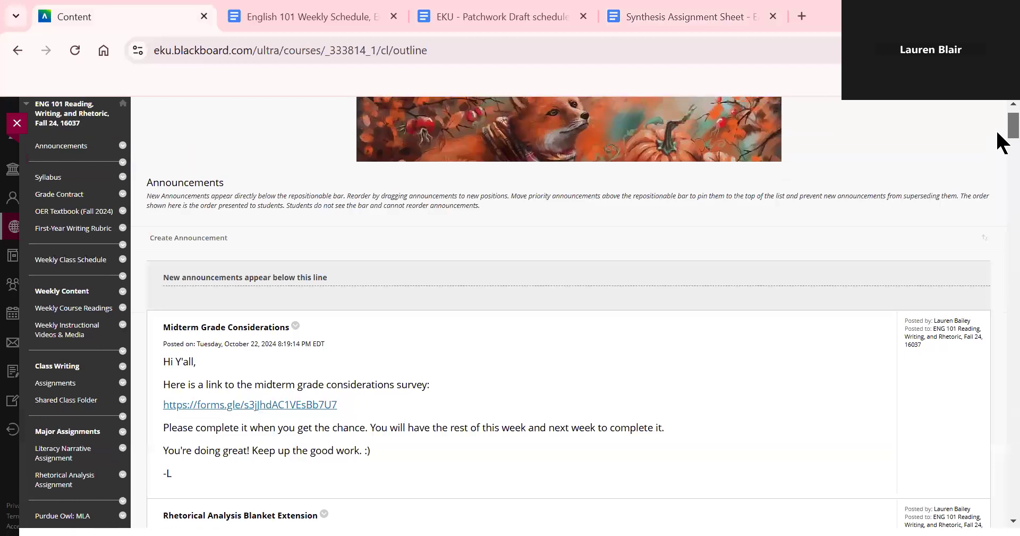
{"action": "scroll", "coordinate": [1002, 143], "scroll_direction": "down", "scroll_amount": 1}
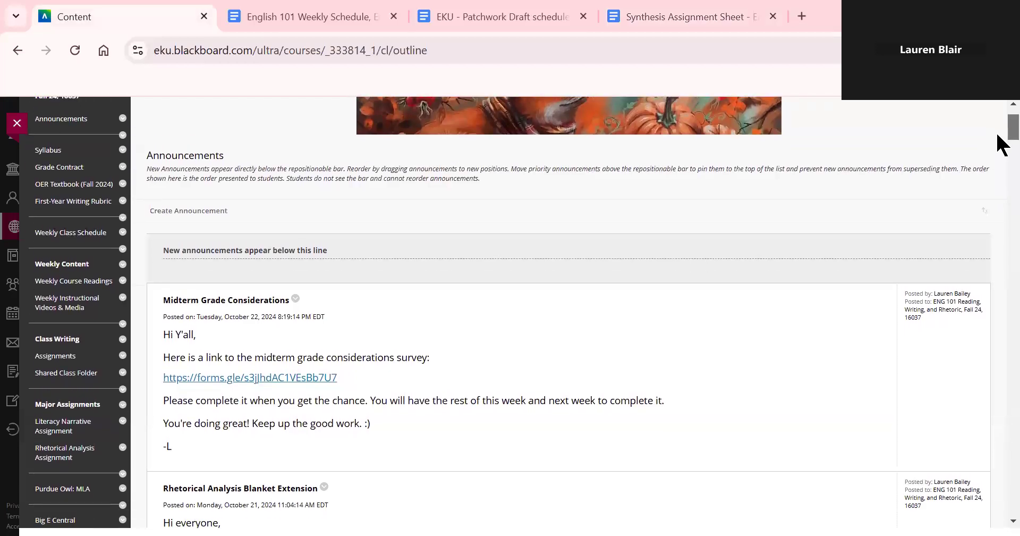
{"action": "scroll", "coordinate": [1002, 146], "scroll_direction": "down", "scroll_amount": 1}
{"action": "scroll", "coordinate": [1002, 146], "scroll_direction": "down", "scroll_amount": 2}
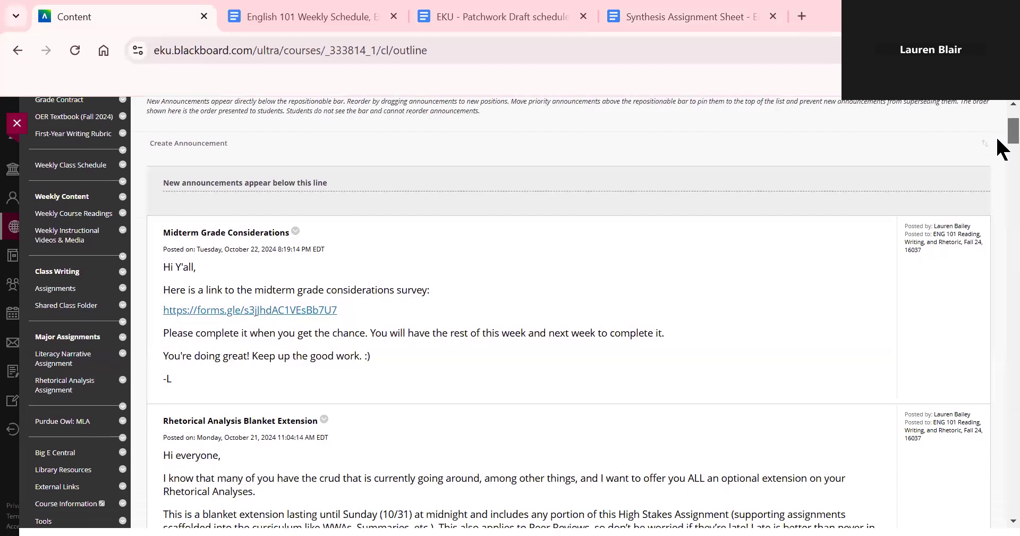
{"action": "scroll", "coordinate": [1001, 146], "scroll_direction": "up", "scroll_amount": 2}
{"action": "scroll", "coordinate": [999, 138], "scroll_direction": "up", "scroll_amount": 2}
{"action": "scroll", "coordinate": [1002, 142], "scroll_direction": "down", "scroll_amount": 1}
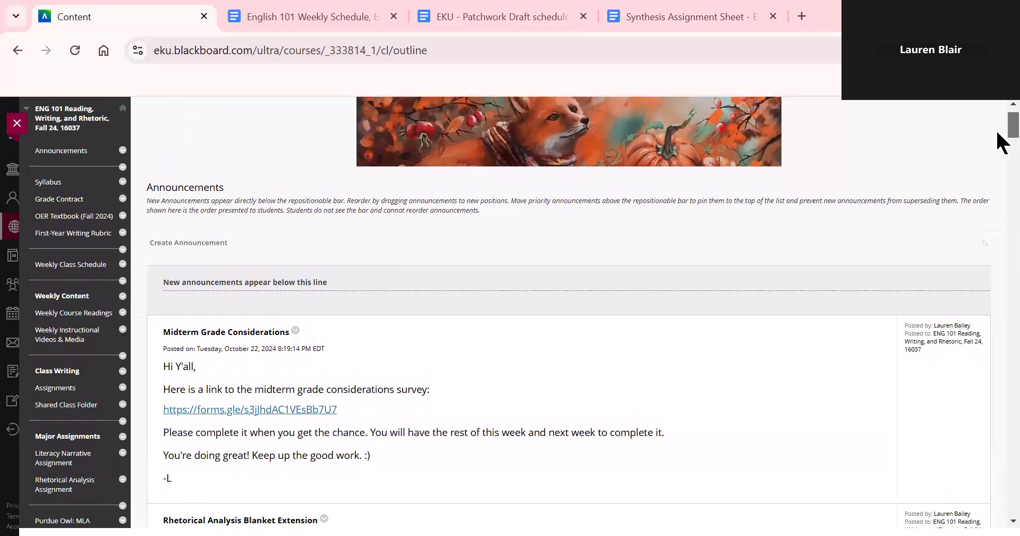
{"action": "scroll", "coordinate": [1002, 143], "scroll_direction": "down", "scroll_amount": 3}
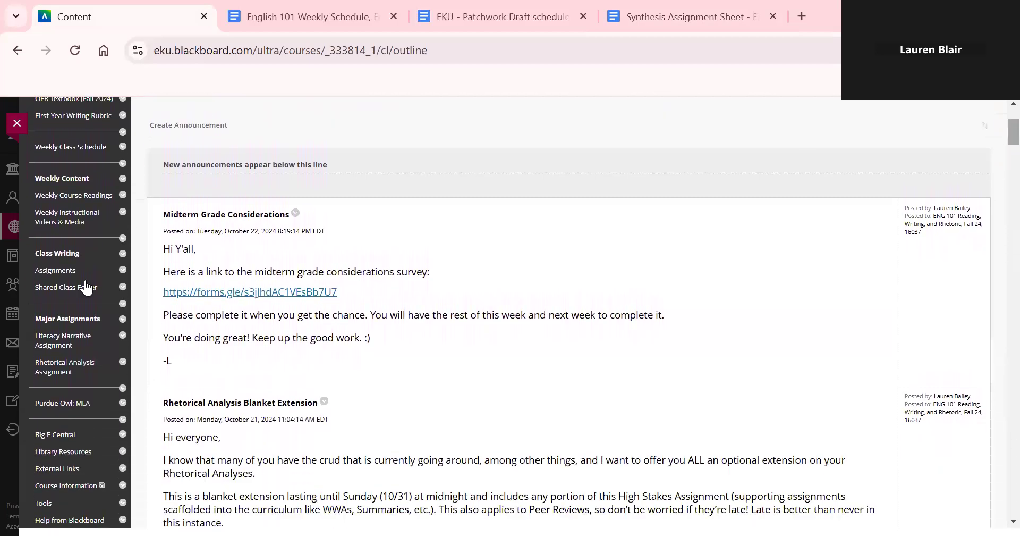
{"action": "left_click", "coordinate": [87, 287]}
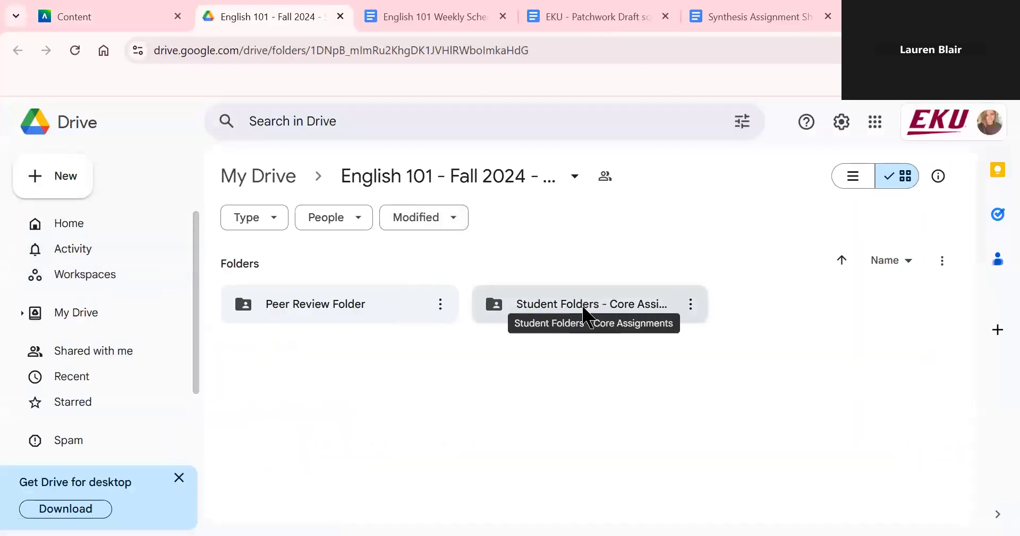
- Go through Student Folders - Core Assignments, the example student folder and Synthesis Assignment, then open the First Draft document
{"action": "double_click", "coordinate": [583, 307]}
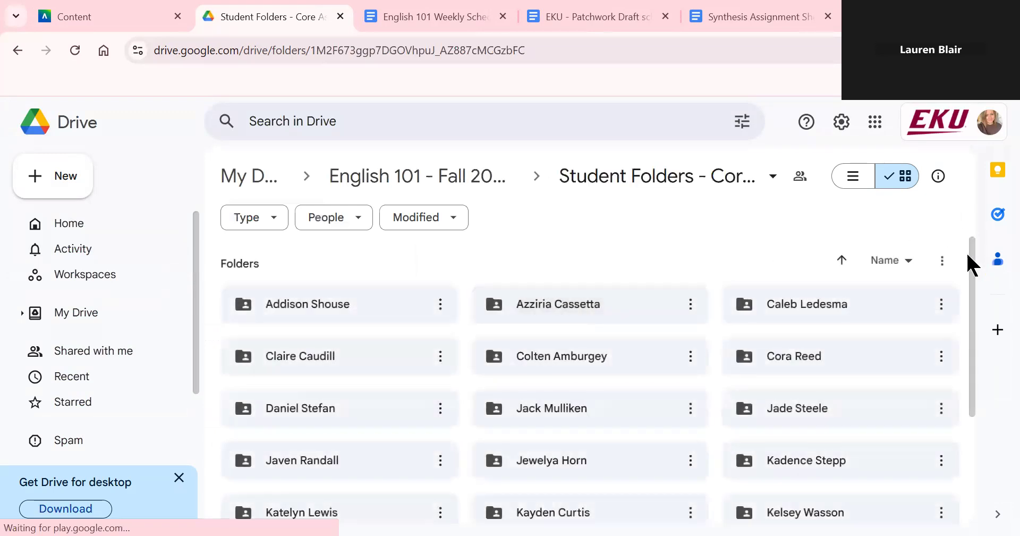
{"action": "left_click_drag", "start_coordinate": [972, 269], "coordinate": [995, 403]}
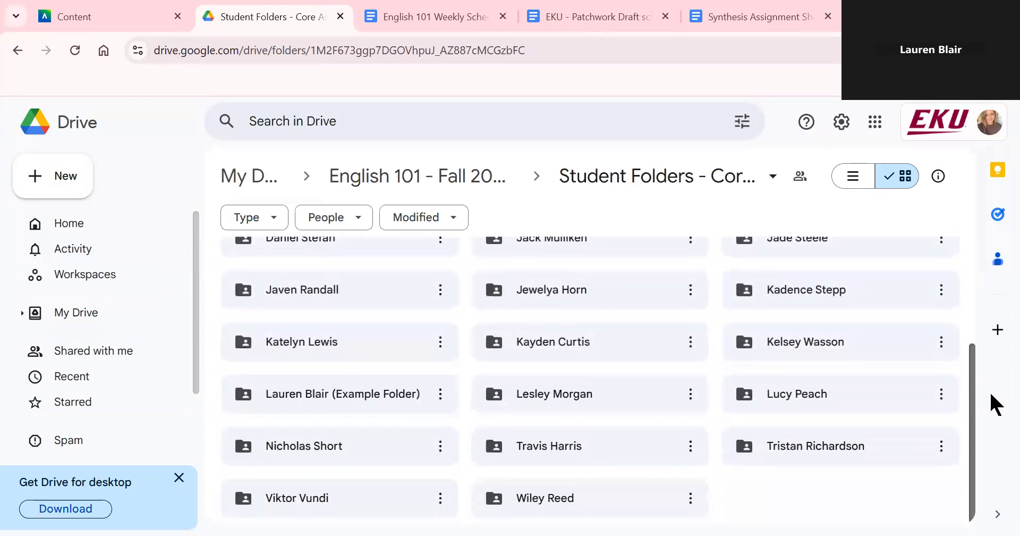
{"action": "double_click", "coordinate": [396, 404]}
{"action": "left_click", "coordinate": [771, 320]}
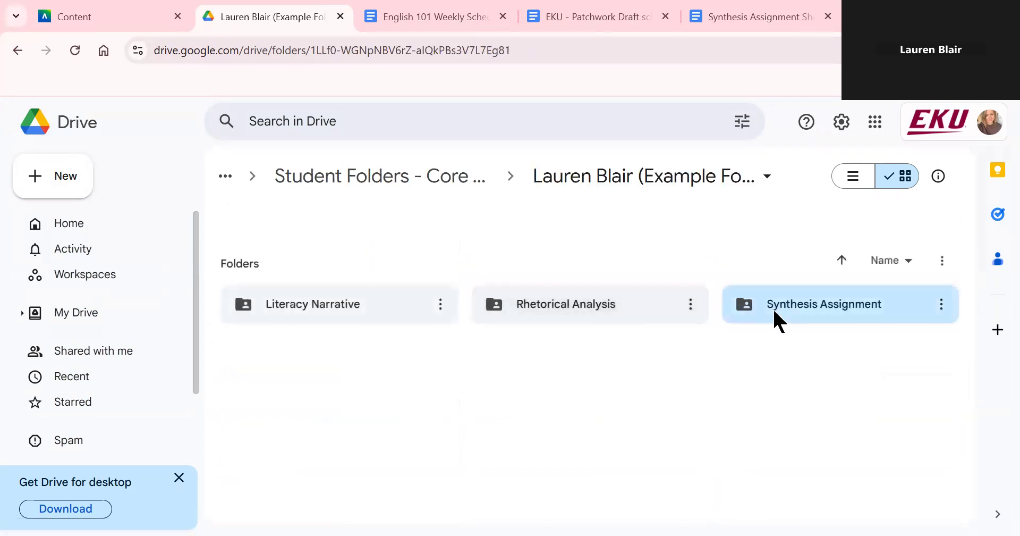
{"action": "double_click", "coordinate": [773, 318]}
{"action": "left_click", "coordinate": [332, 372]}
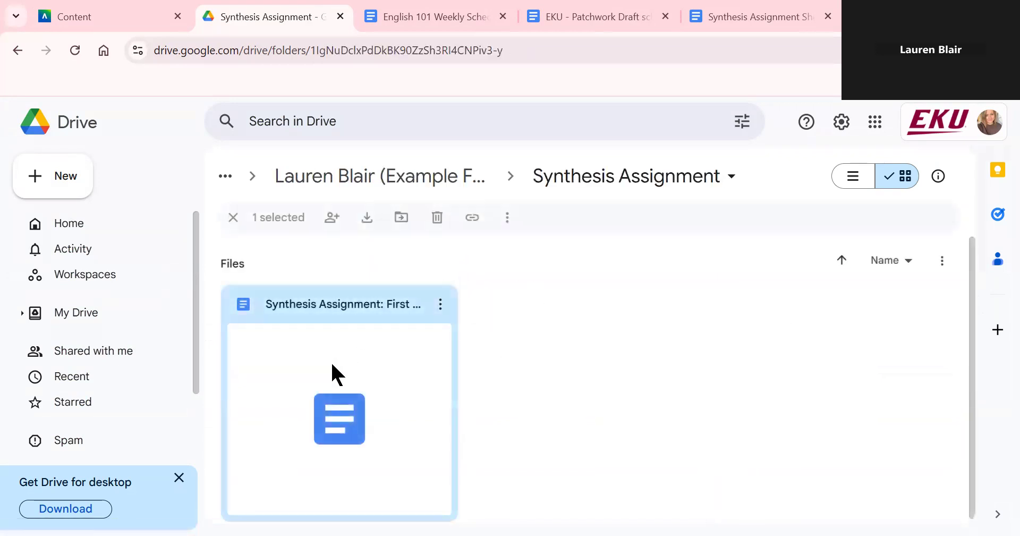
{"action": "double_click", "coordinate": [332, 366]}
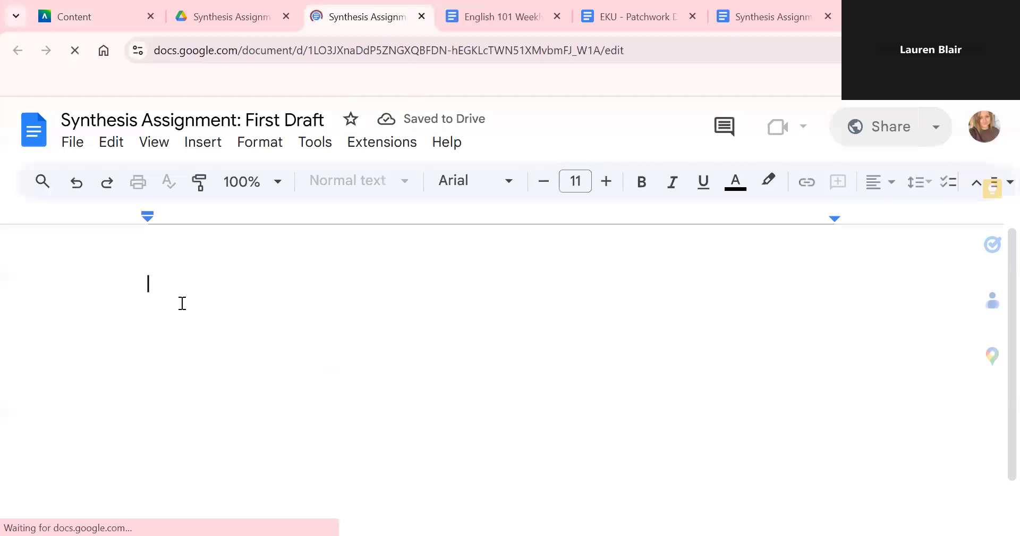
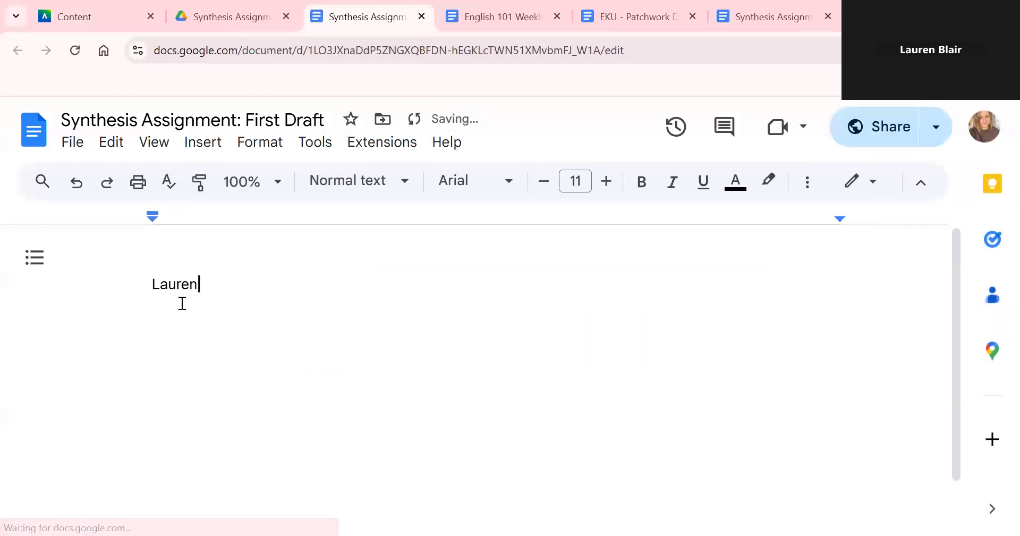
- Type the student's name, the instructor's name, English 101 and 27 October 2024 on separate heading lines
{"action": "key", "text": "Return"}
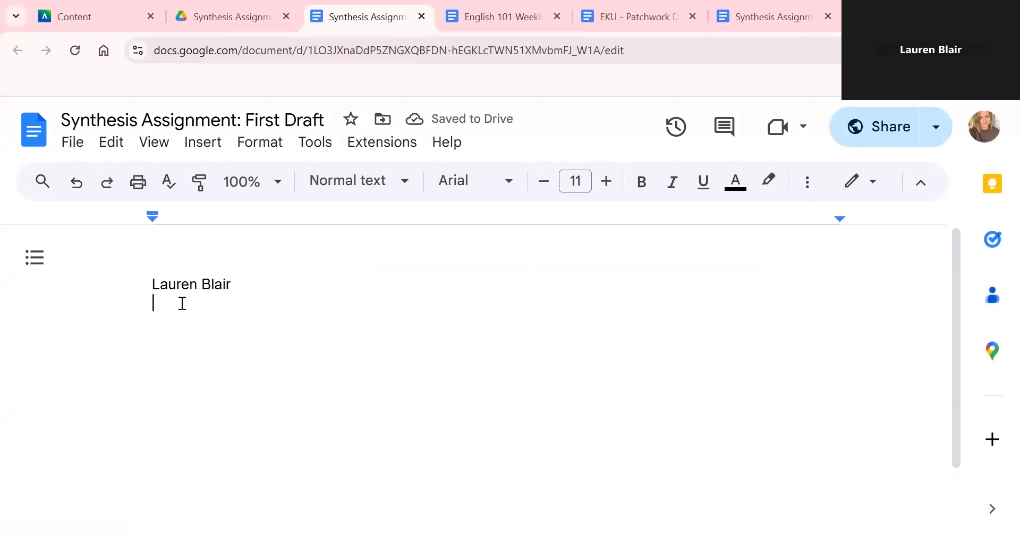
{"action": "type", "text": "Instructor Howell"}
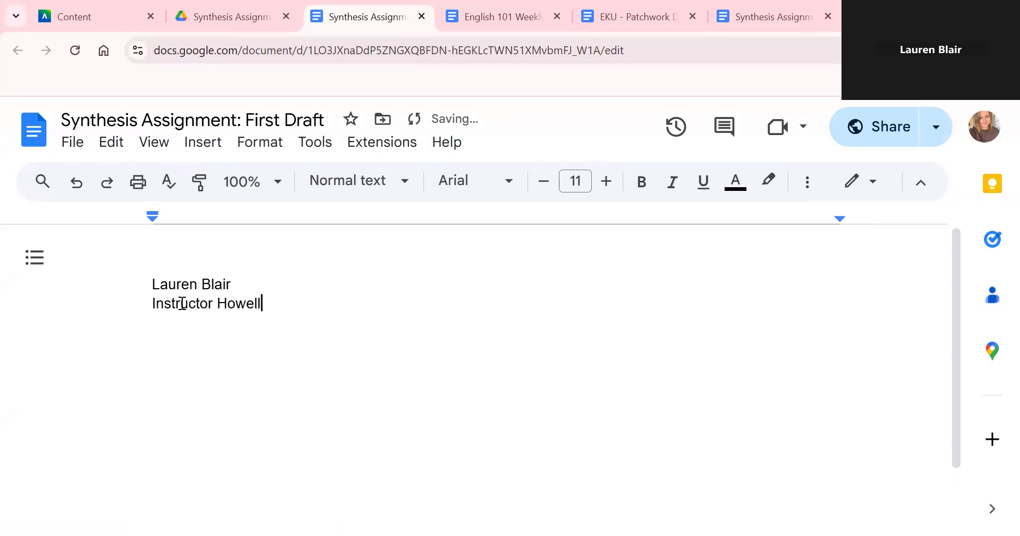
{"action": "key", "text": "Return"}
{"action": "type", "text": "English 101"}
{"action": "key", "text": "Return"}
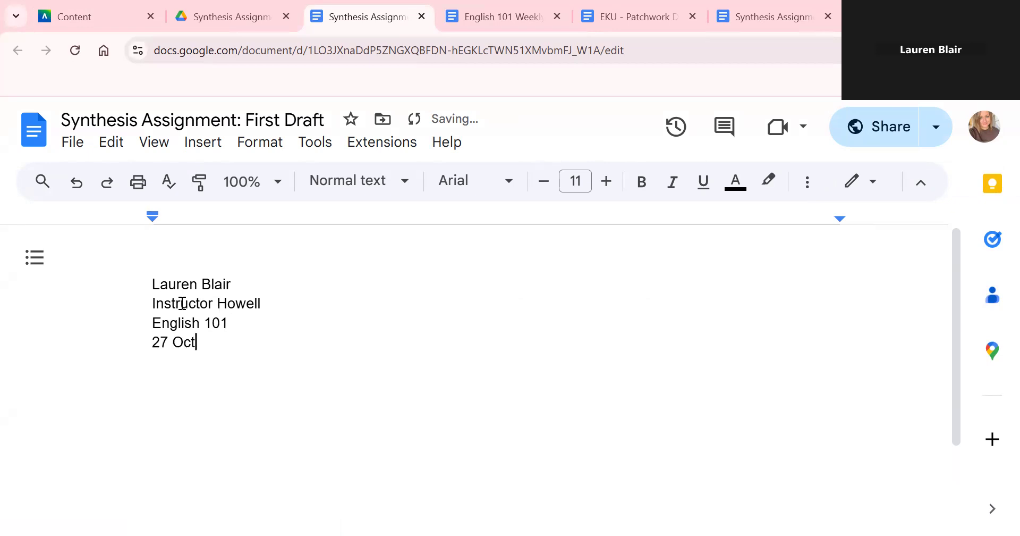
{"action": "type", "text": "27 October 2024"}
{"action": "key", "text": "Return"}
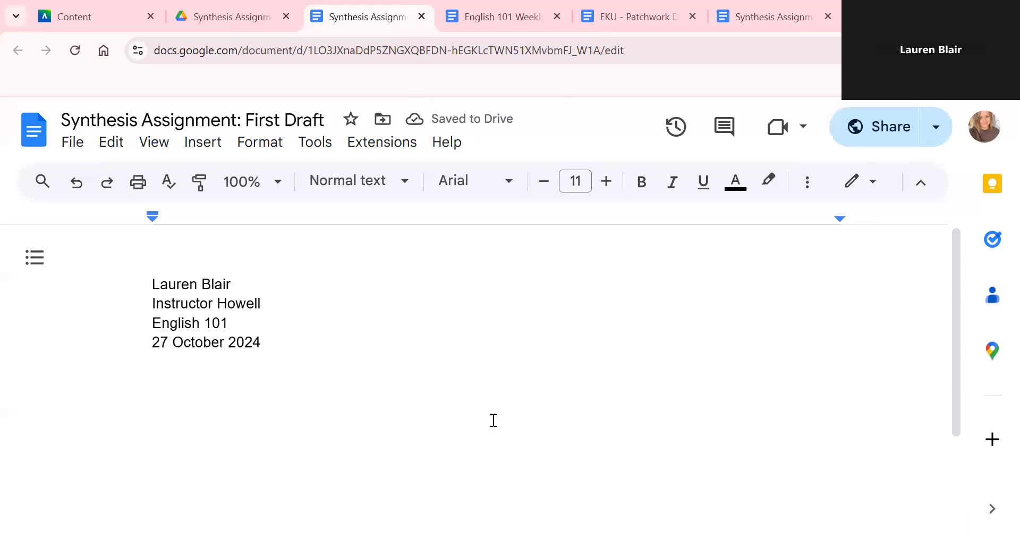
- Set the four heading lines to Times New Roman at 12 pt
{"action": "left_click_drag", "start_coordinate": [283, 343], "coordinate": [164, 255]}
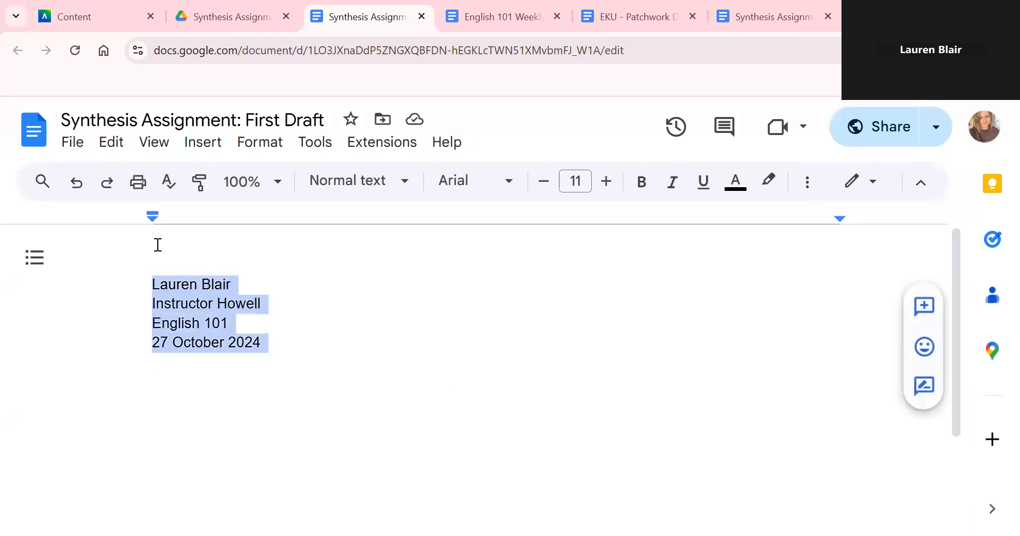
{"action": "left_click", "coordinate": [466, 186]}
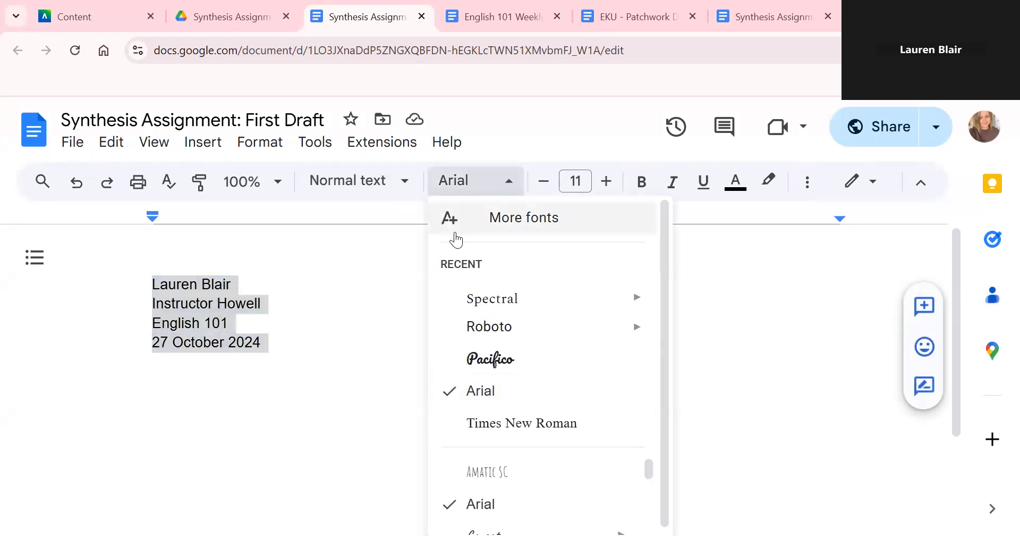
{"action": "left_click", "coordinate": [513, 424]}
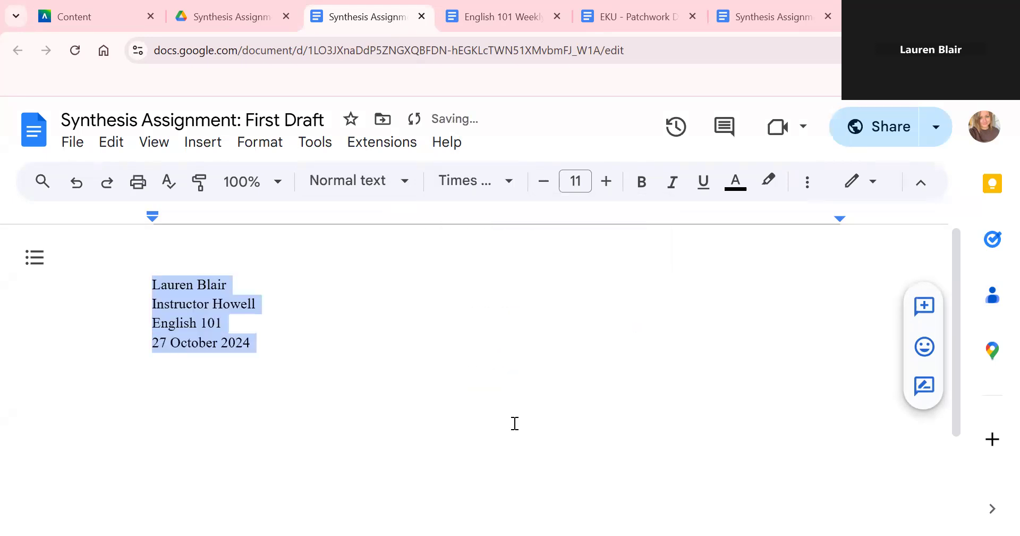
{"action": "left_click", "coordinate": [605, 188]}
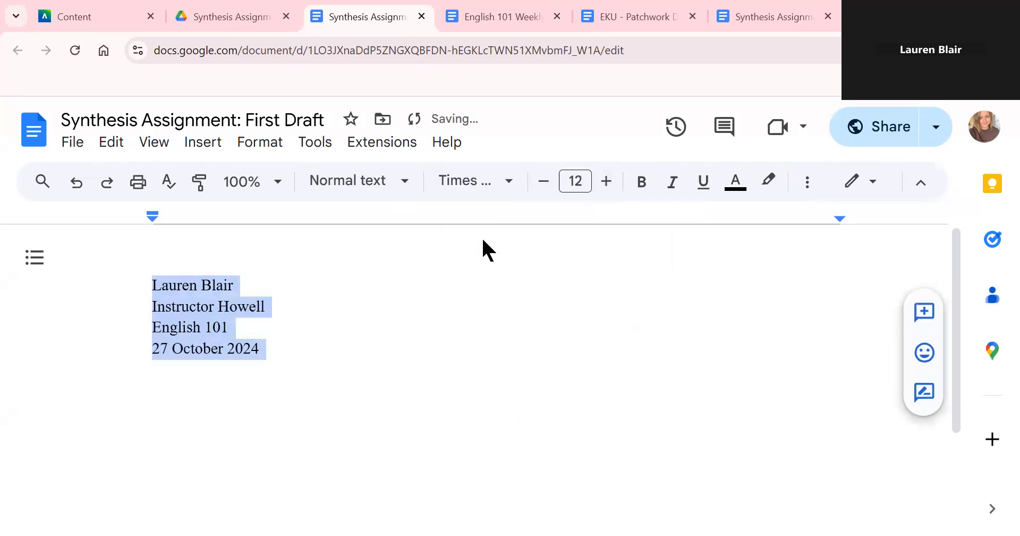
{"action": "left_click", "coordinate": [314, 389]}
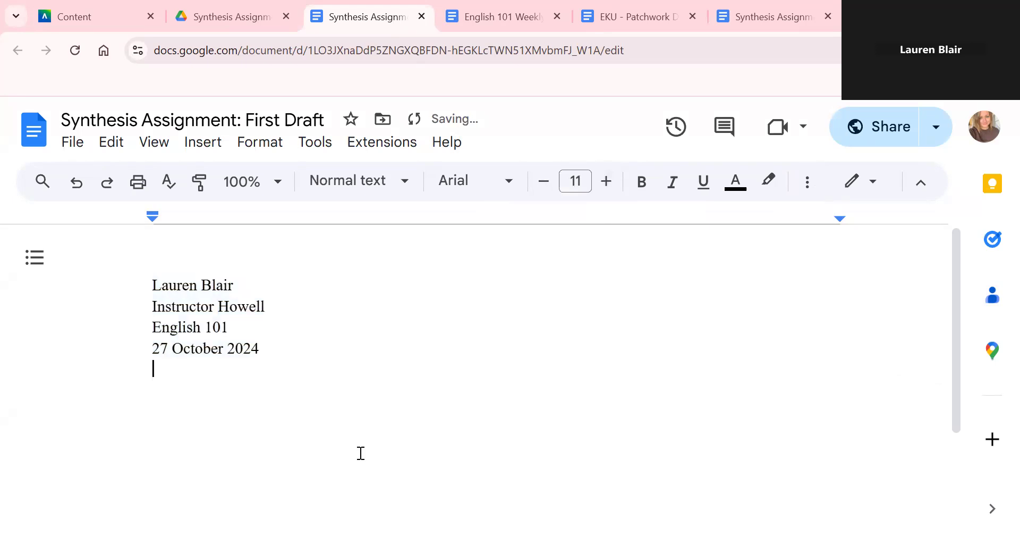
- Double-space the four heading lines
{"action": "left_click_drag", "start_coordinate": [360, 448], "coordinate": [121, 257]}
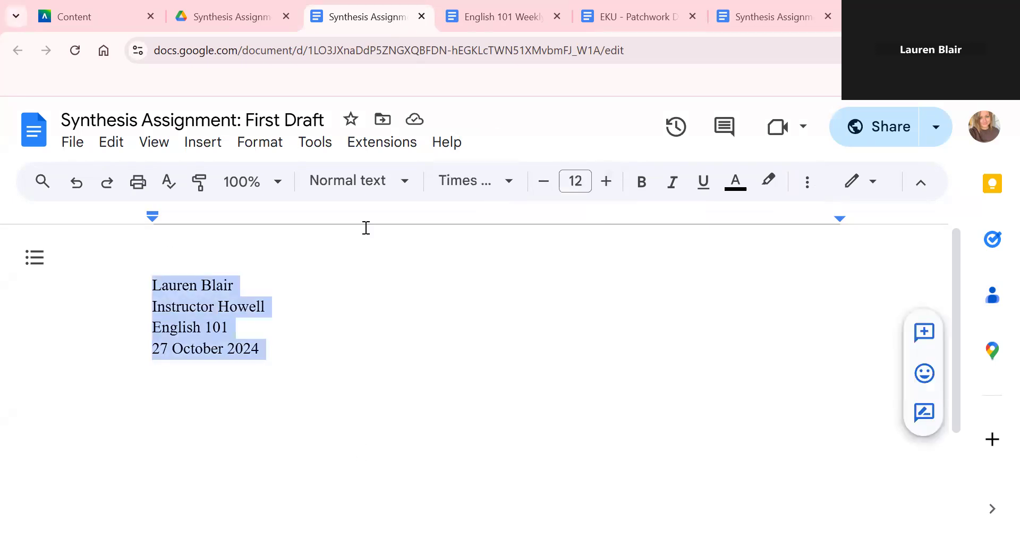
{"action": "left_click", "coordinate": [797, 182]}
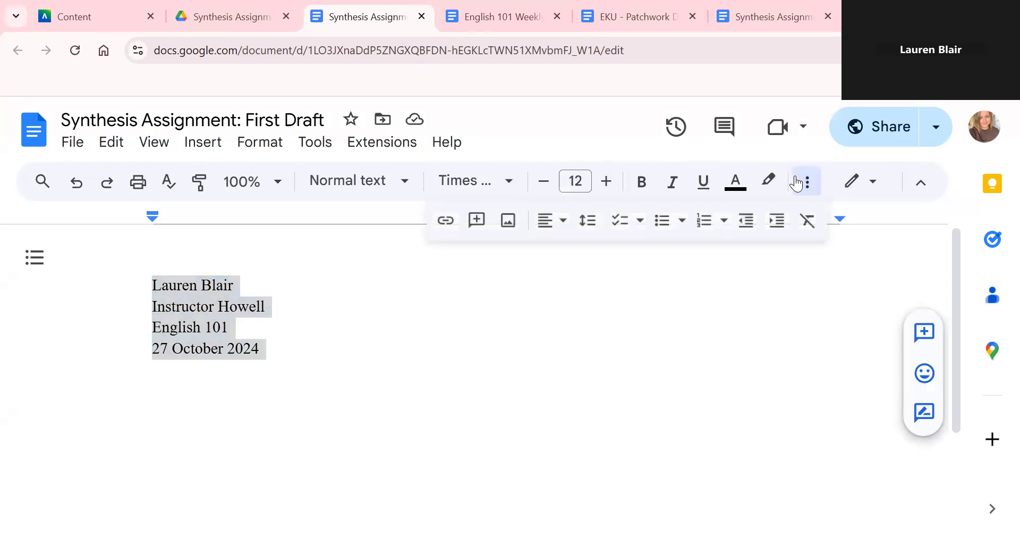
{"action": "left_click", "coordinate": [587, 220]}
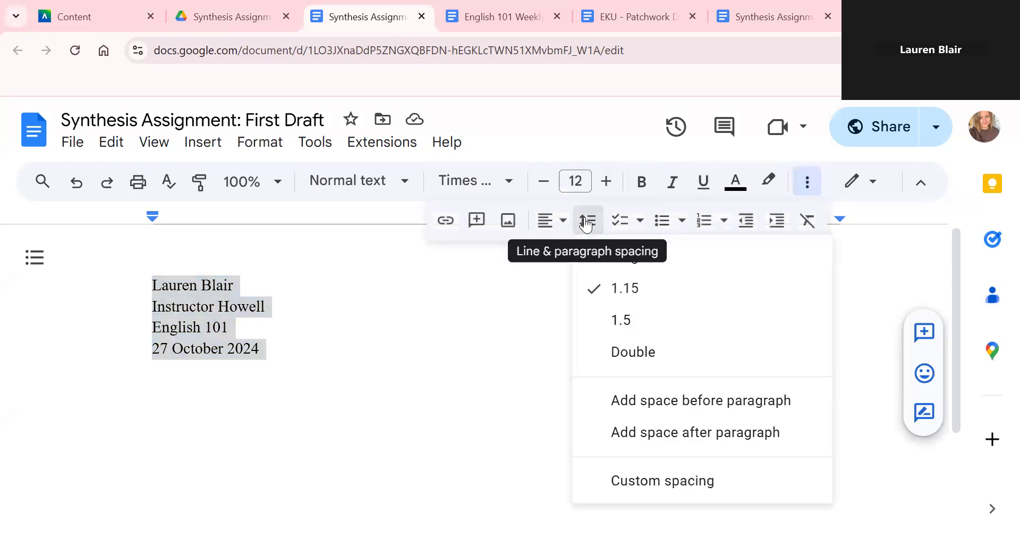
{"action": "left_click", "coordinate": [634, 353]}
{"action": "left_click", "coordinate": [331, 436]}
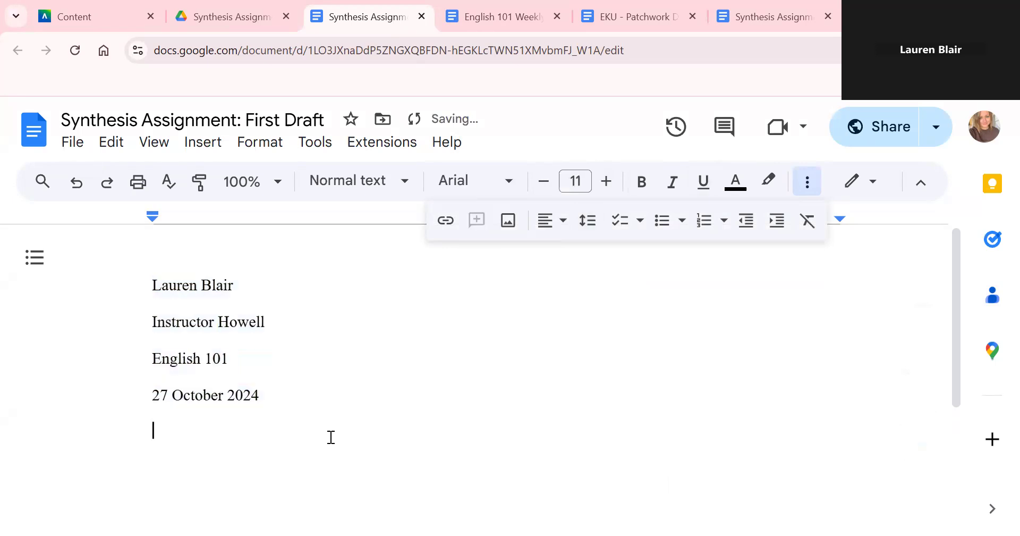
- Add a centred title placeholder reading 'Insert Title Here' below the date
{"action": "left_click", "coordinate": [547, 220]}
{"action": "left_click", "coordinate": [578, 253]}
{"action": "type", "text": "Instert "}
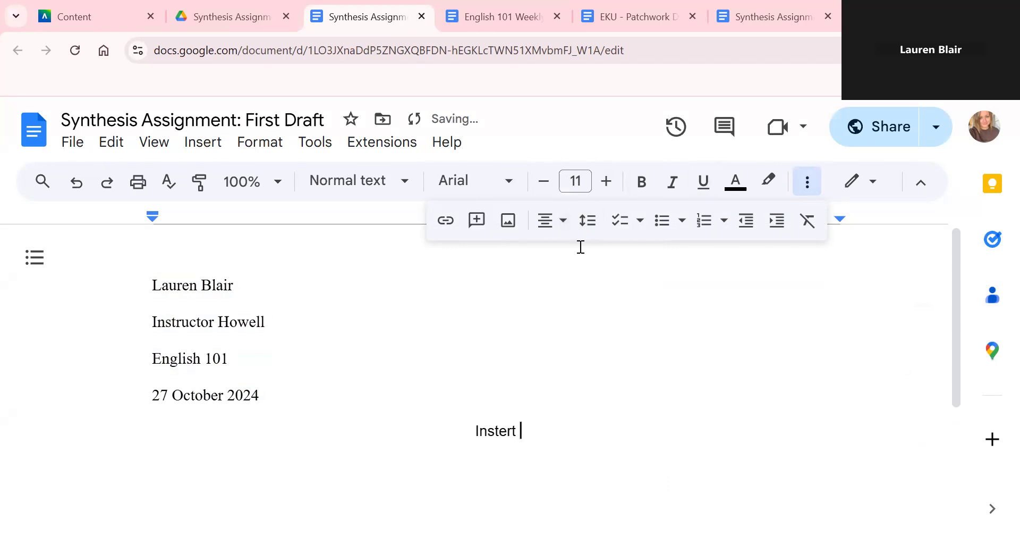
{"action": "type", "text": "Title"}
{"action": "key", "text": "BackSpace"}
{"action": "key", "text": "BackSpace"}
{"action": "key", "text": "BackSpace"}
{"action": "key", "text": "BackSpace"}
{"action": "key", "text": "BackSpace"}
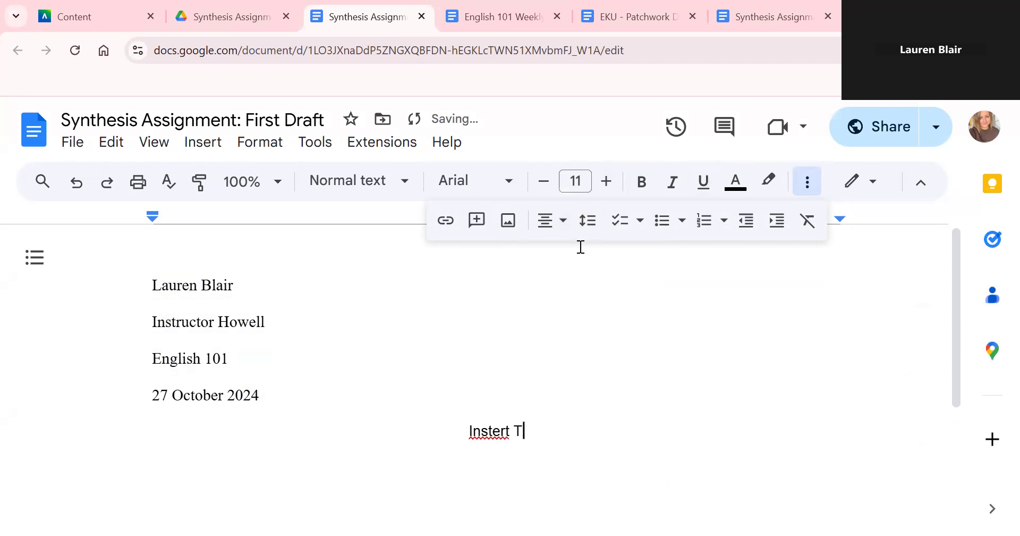
{"action": "key", "text": "BackSpace"}
{"action": "key", "text": "BackSpace"}
{"action": "key", "text": "BackSpace"}
{"action": "key", "text": "BackSpace"}
{"action": "key", "text": "BackSpace"}
{"action": "key", "text": "BackSpace"}
{"action": "type", "text": "ert Title H"}
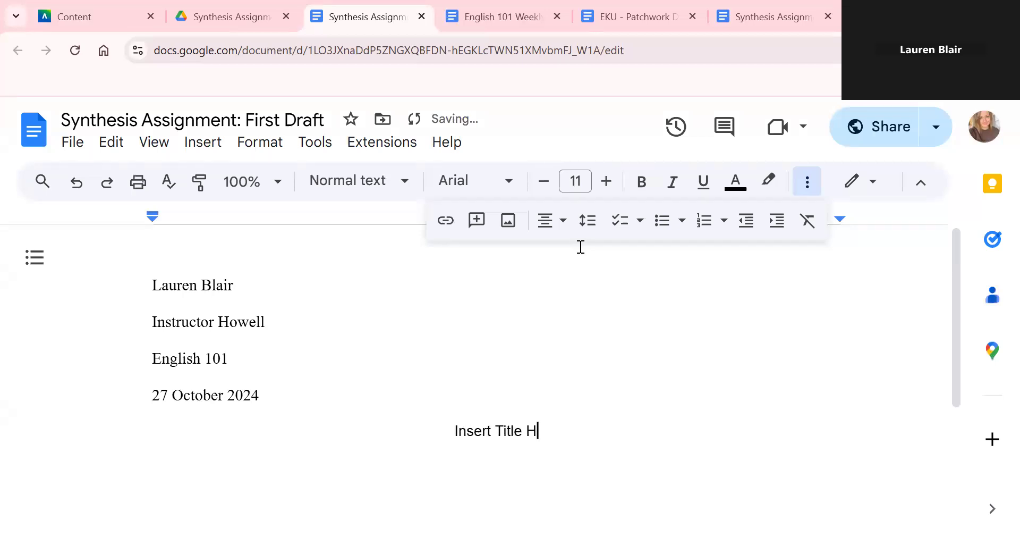
{"action": "type", "text": "ere"}
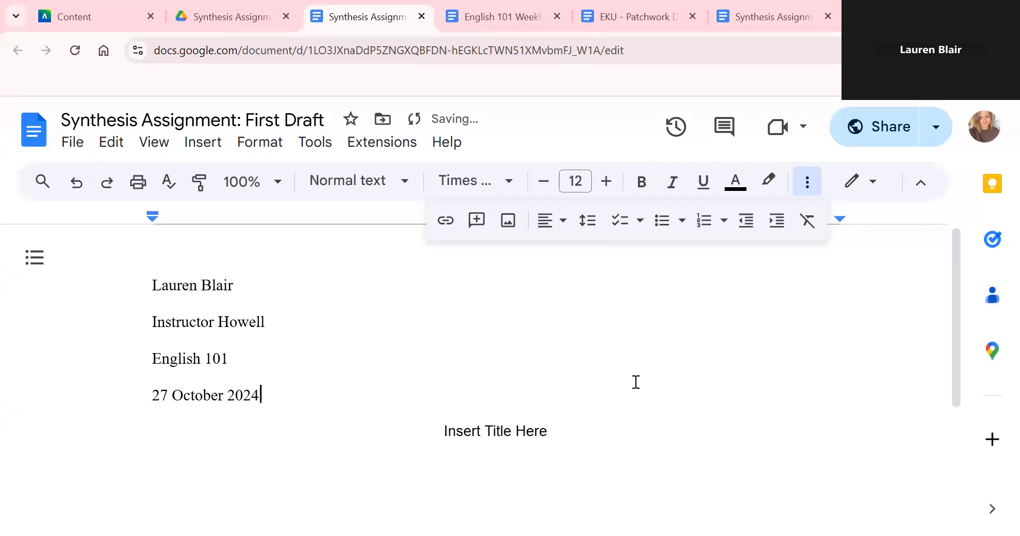
{"action": "key", "text": "Return"}
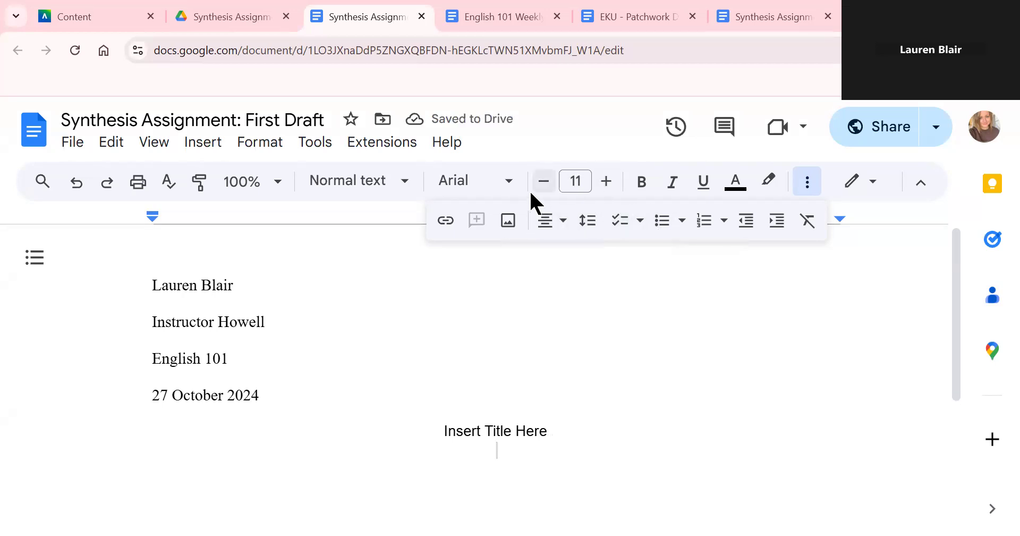
- Left-align the next line and start the body text with 'Be'
{"action": "left_click", "coordinate": [559, 233]}
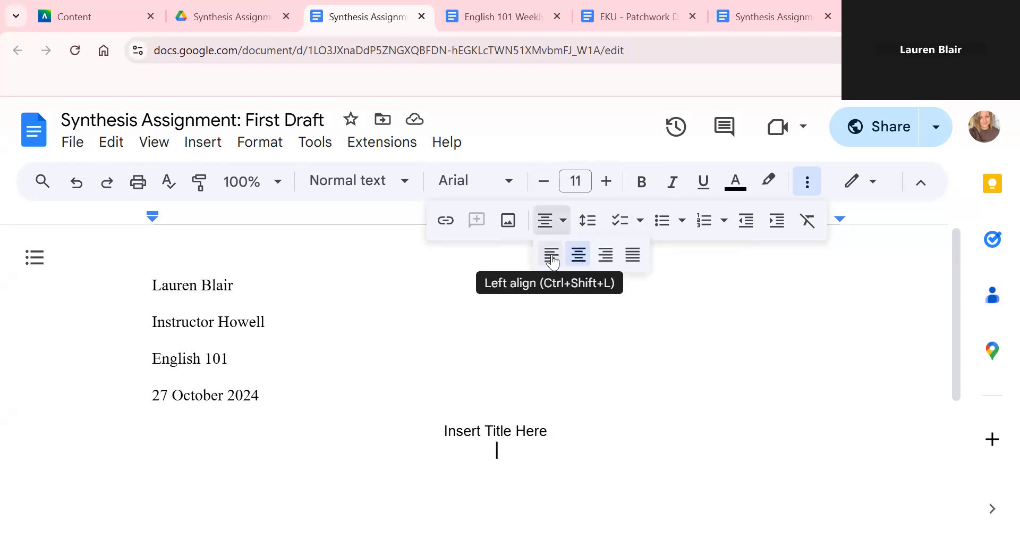
{"action": "left_click", "coordinate": [553, 260]}
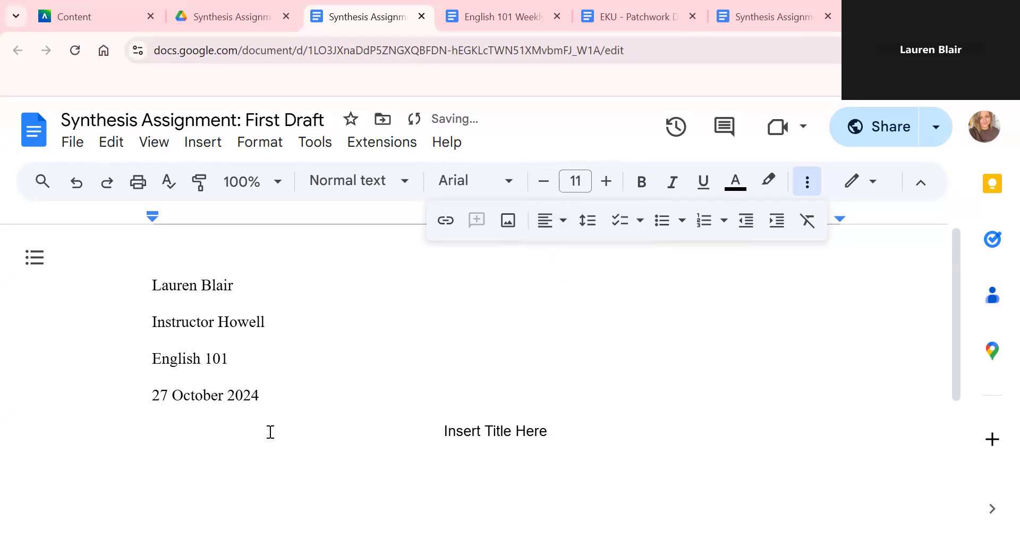
{"action": "type", "text": "Begin writing."}
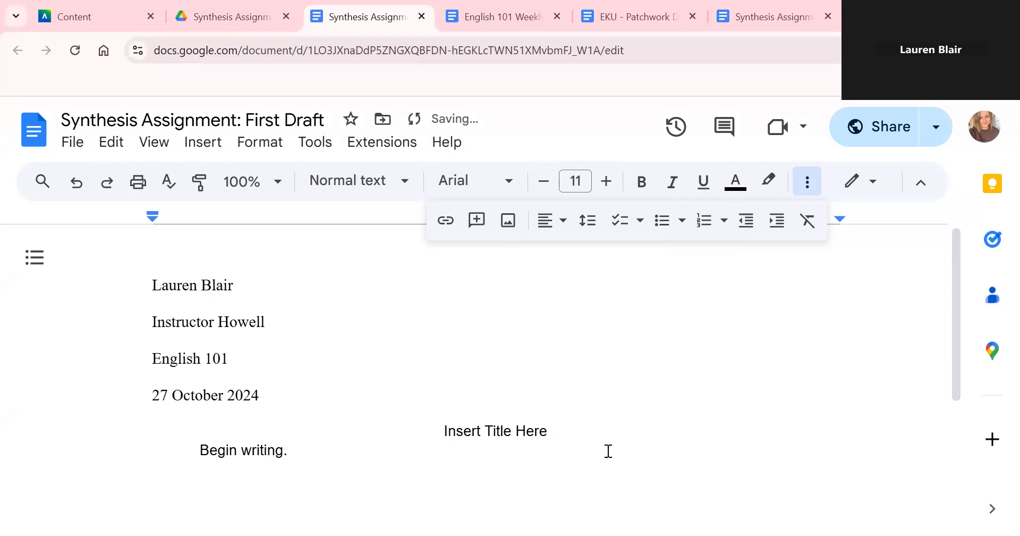
- Set all of the draft's text, including heading, title and body, to Times New Roman 12 pt
{"action": "left_click_drag", "start_coordinate": [505, 451], "coordinate": [139, 246]}
{"action": "left_click", "coordinate": [450, 194]}
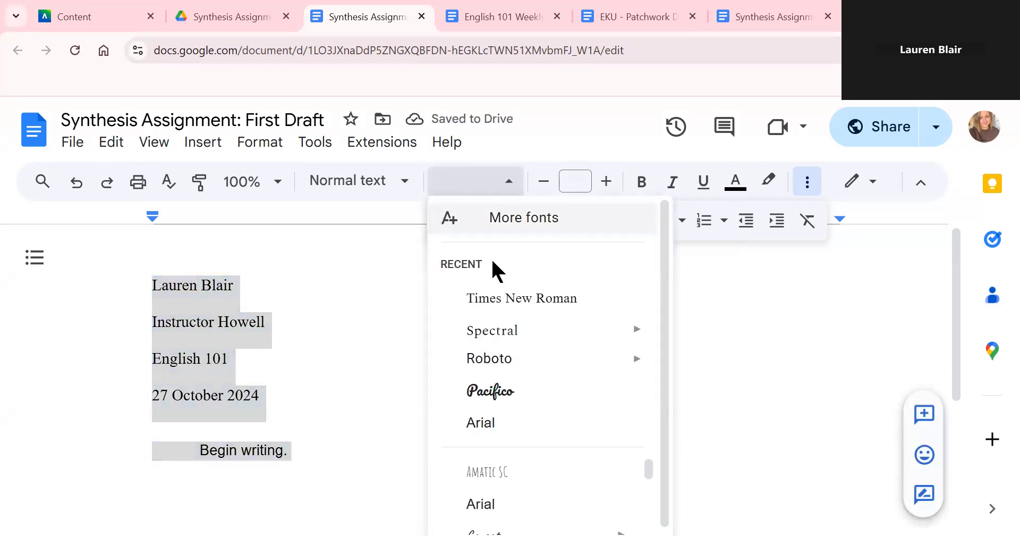
{"action": "left_click", "coordinate": [505, 295]}
{"action": "left_click", "coordinate": [580, 181]}
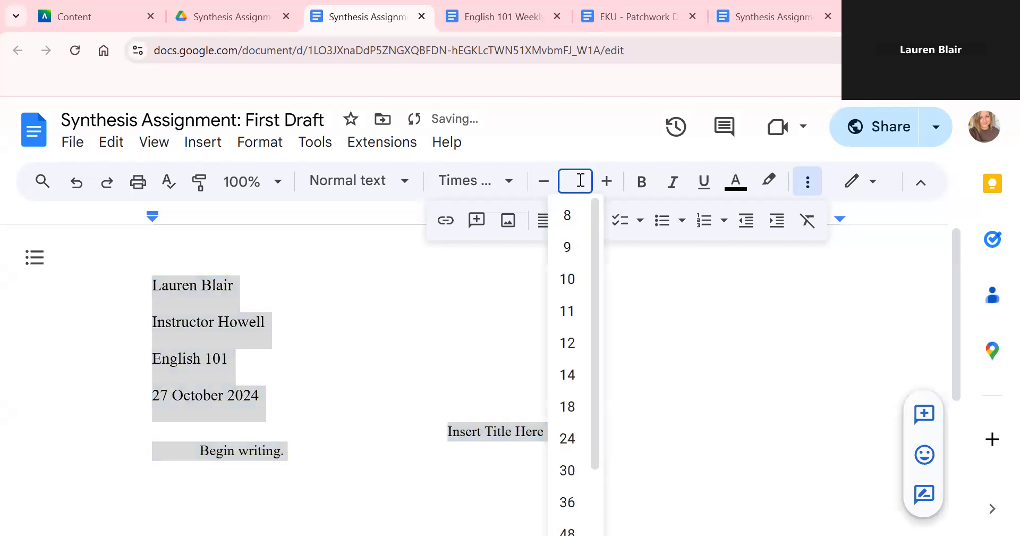
{"action": "type", "text": "12"}
{"action": "key", "text": "Return"}
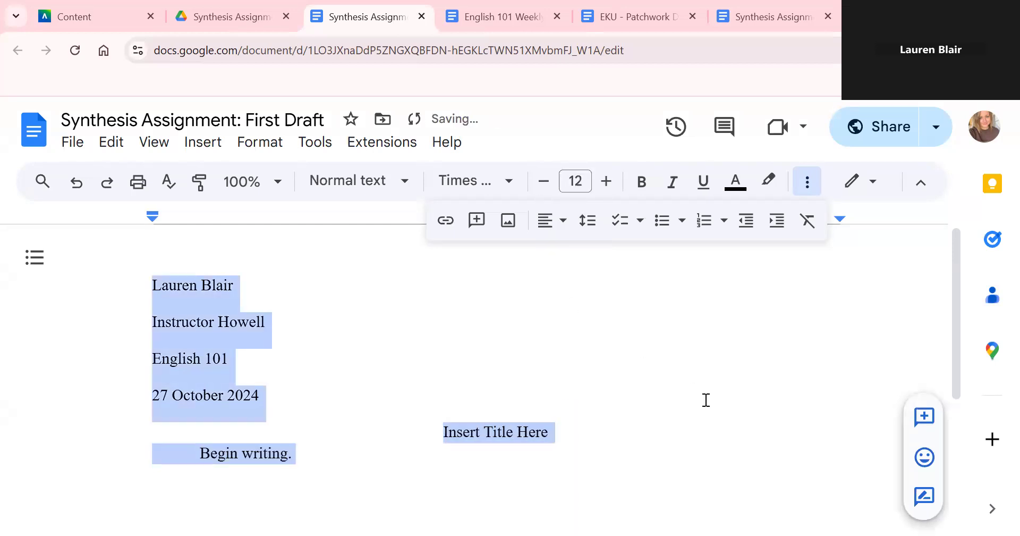
{"action": "left_click", "coordinate": [705, 397]}
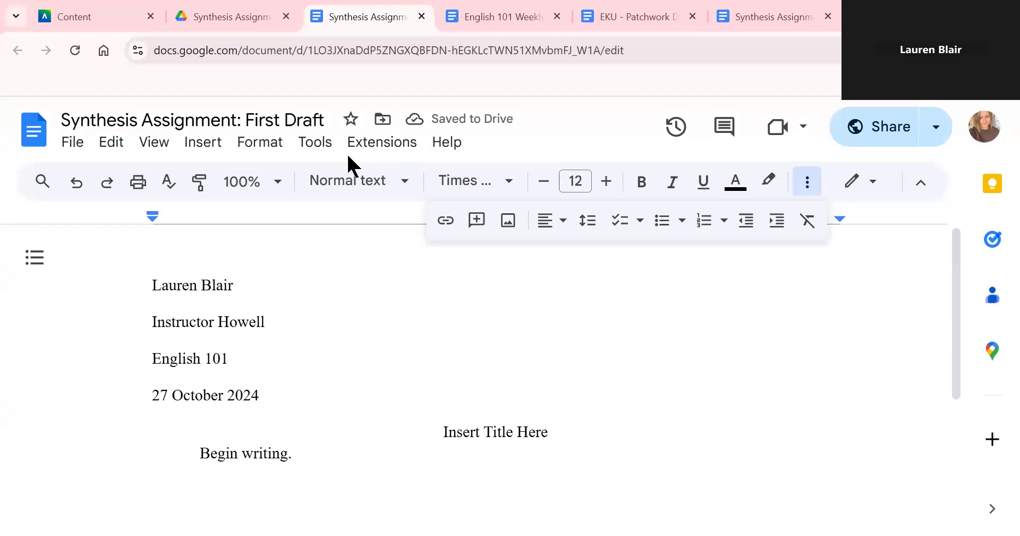
- Look through the Insert menu for page-number options
{"action": "left_click", "coordinate": [205, 145]}
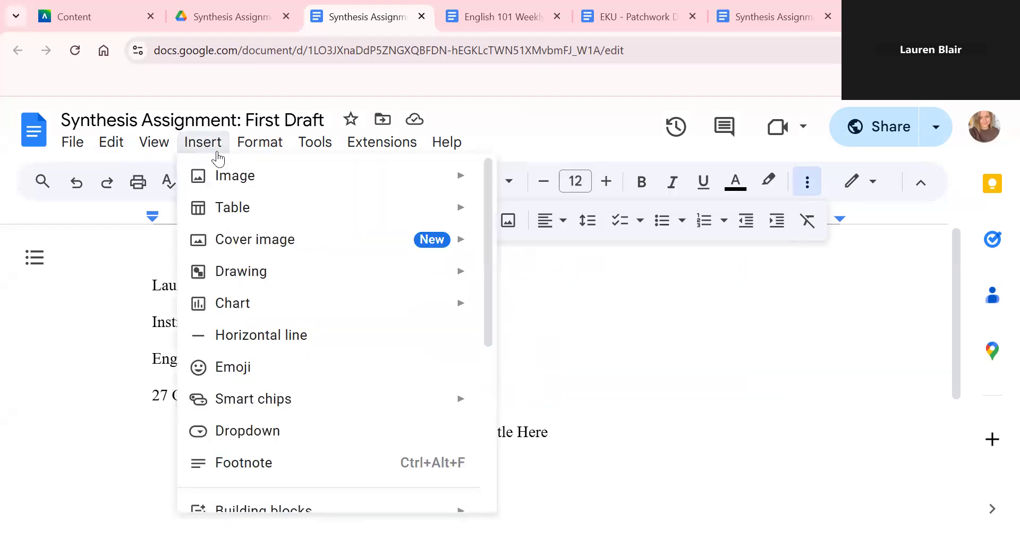
{"action": "mouse_move", "coordinate": [244, 271]}
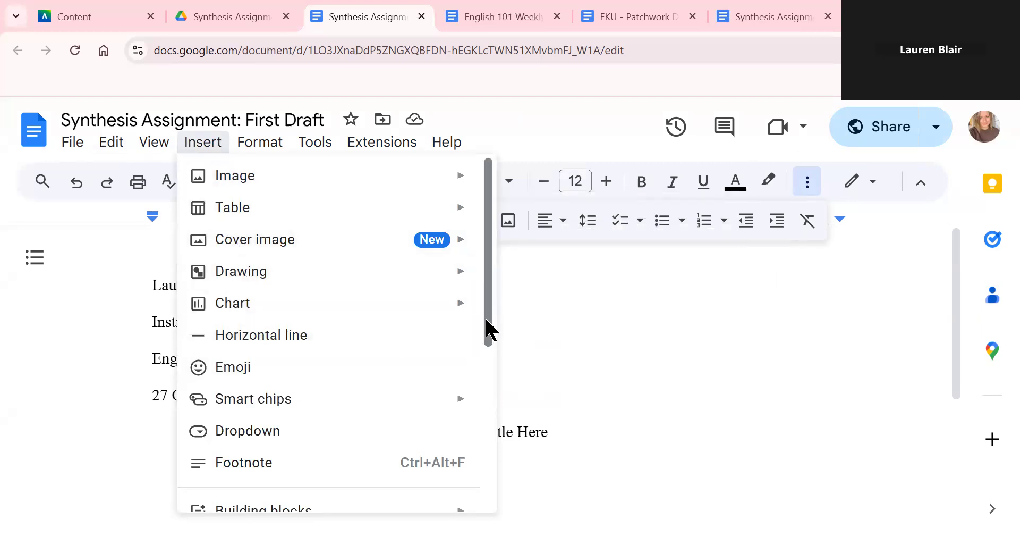
{"action": "left_click_drag", "start_coordinate": [487, 321], "coordinate": [483, 273]}
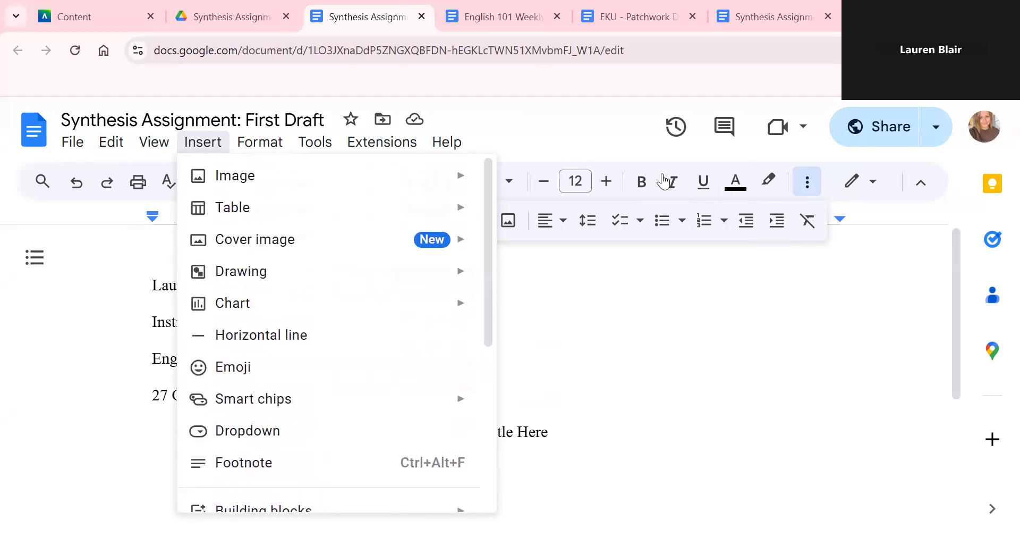
{"action": "left_click", "coordinate": [838, 244]}
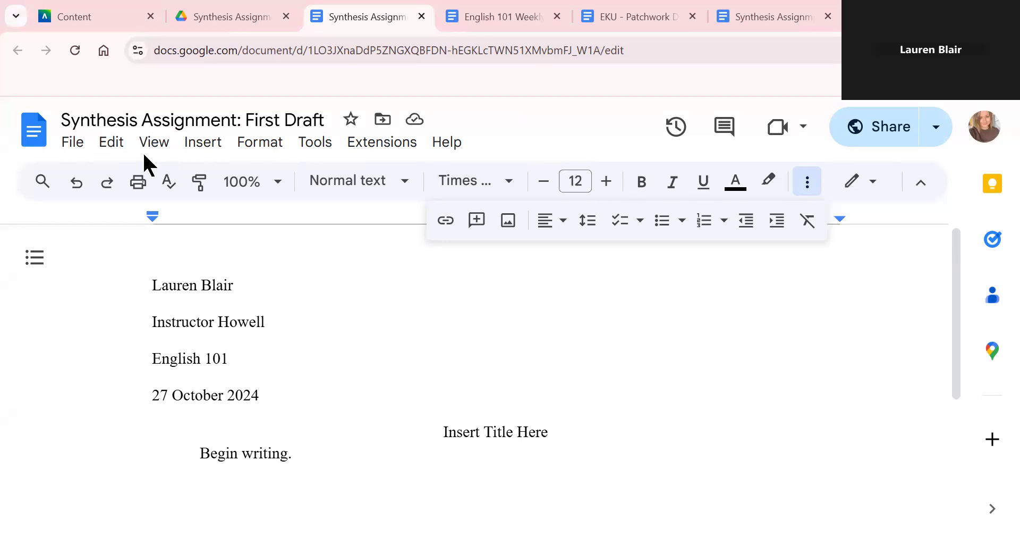
{"action": "left_click", "coordinate": [198, 152]}
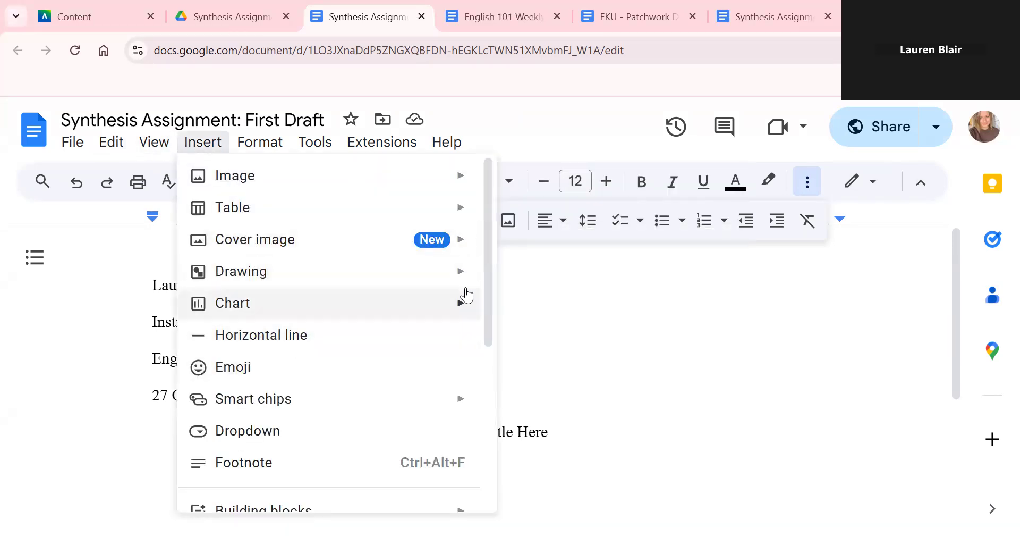
{"action": "scroll", "coordinate": [490, 308], "scroll_direction": "down", "scroll_amount": 2}
{"action": "left_click_drag", "start_coordinate": [490, 304], "coordinate": [502, 429]}
{"action": "scroll", "coordinate": [472, 337], "scroll_direction": "up", "scroll_amount": 5}
{"action": "mouse_move", "coordinate": [337, 175]}
- Look through the Format menu options
{"action": "left_click", "coordinate": [265, 144]}
{"action": "left_click", "coordinate": [267, 148]}
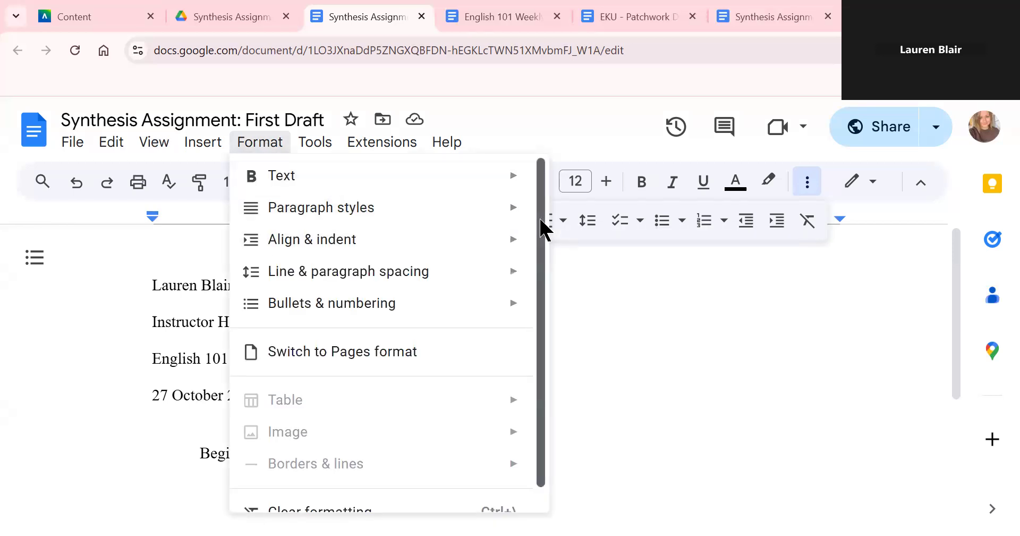
{"action": "scroll", "coordinate": [547, 239], "scroll_direction": "down", "scroll_amount": 1}
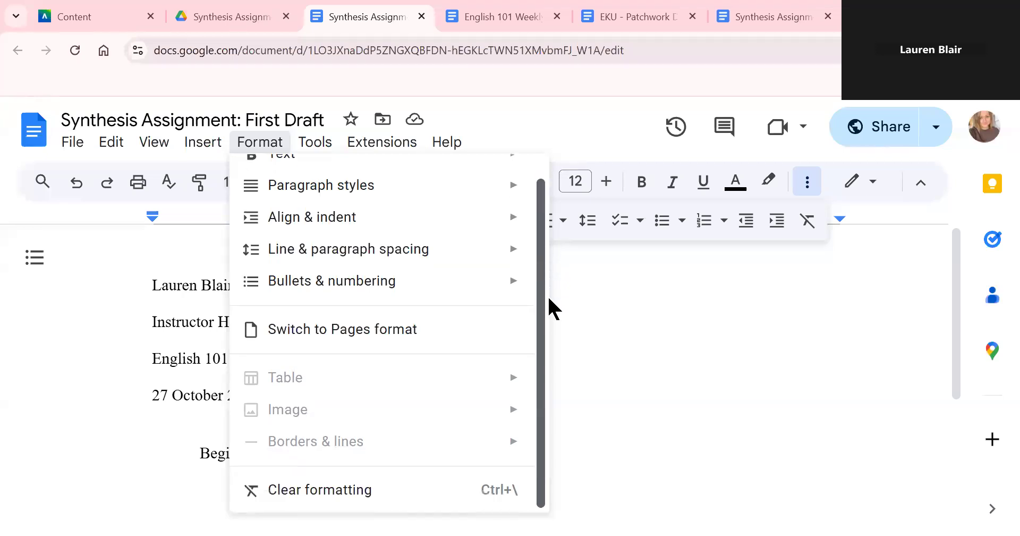
{"action": "scroll", "coordinate": [546, 234], "scroll_direction": "up", "scroll_amount": 1}
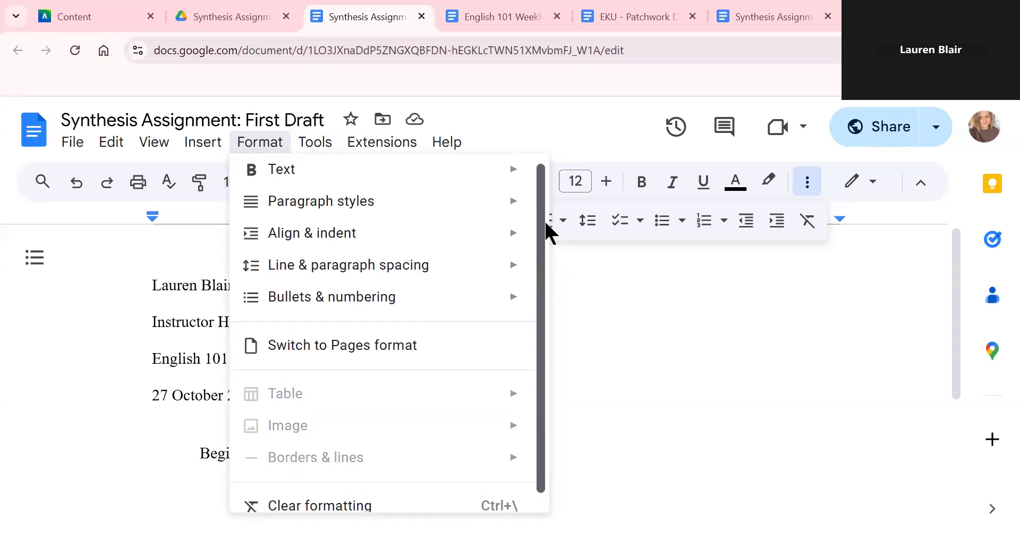
{"action": "mouse_move", "coordinate": [329, 148]}
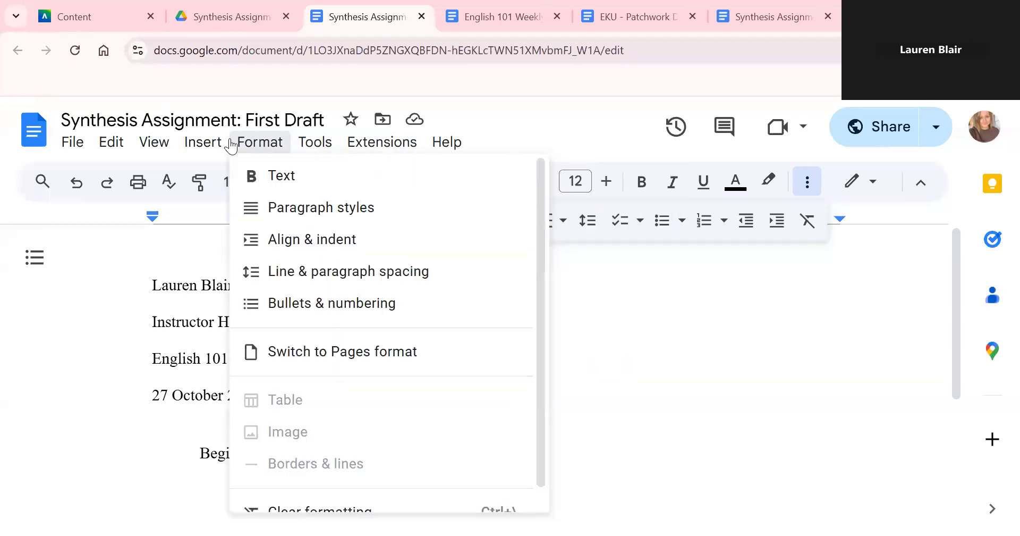
{"action": "mouse_move", "coordinate": [165, 151]}
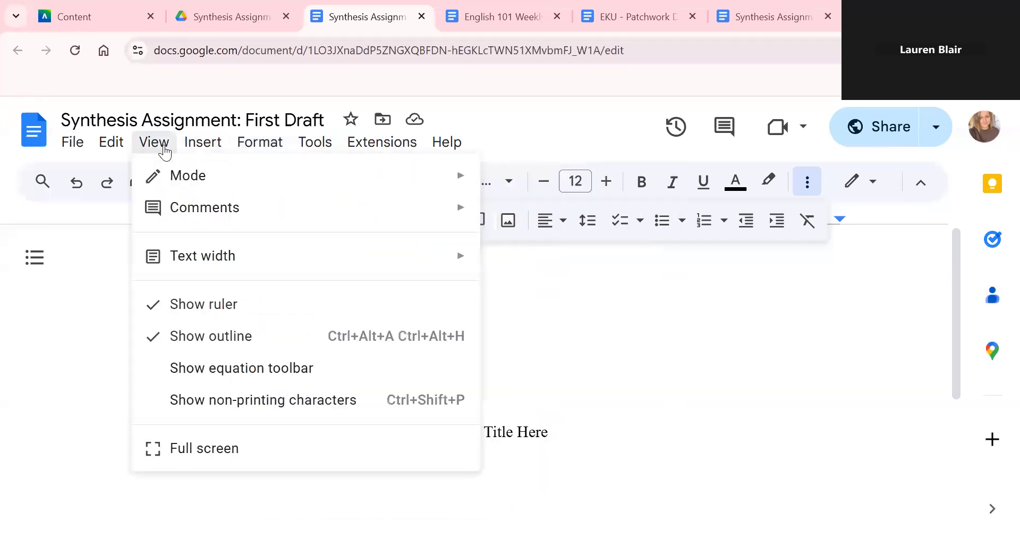
- Close the menus, then hide the menu bar and bring it back
{"action": "left_click", "coordinate": [783, 321]}
{"action": "left_click", "coordinate": [923, 189]}
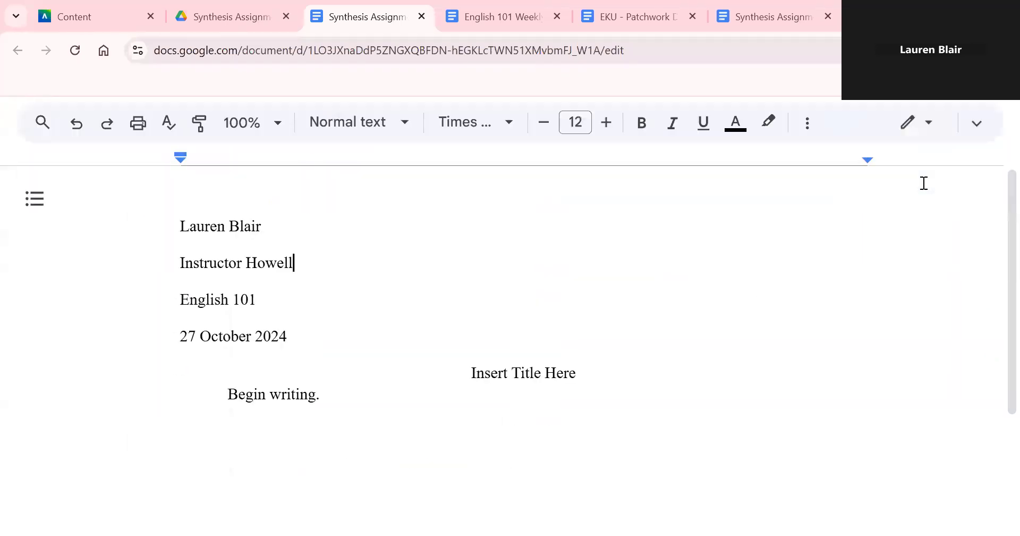
{"action": "left_click", "coordinate": [981, 126]}
{"action": "left_click", "coordinate": [446, 145]}
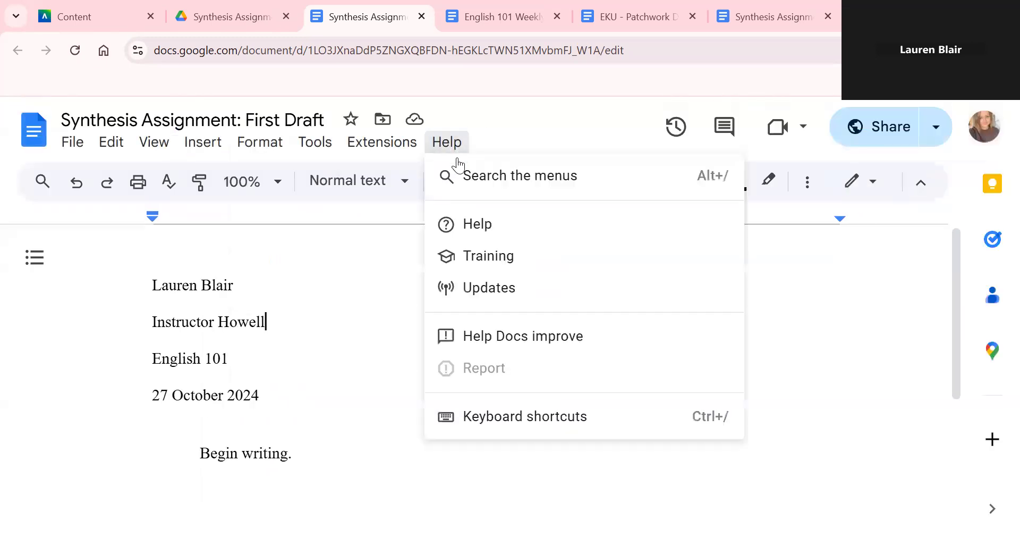
{"action": "left_click", "coordinate": [489, 178]}
{"action": "type", "text": "Page "}
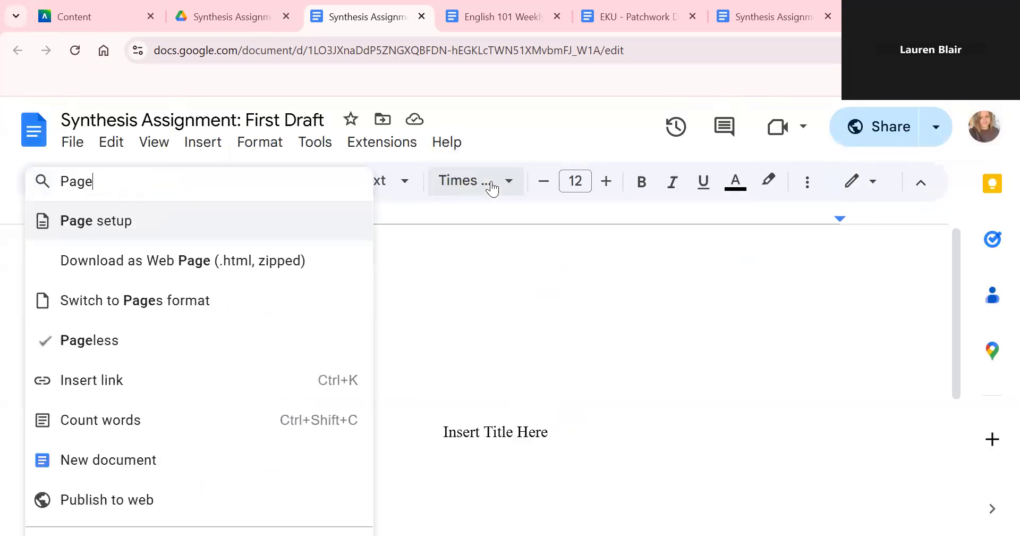
{"action": "type", "text": "Numb"}
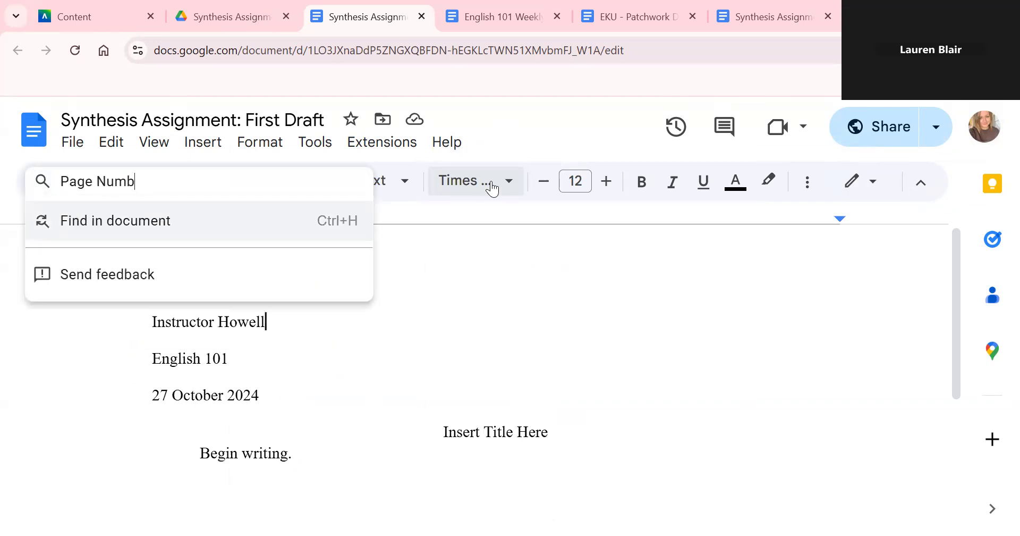
{"action": "key", "text": "BackSpace"}
{"action": "key", "text": "BackSpace"}
{"action": "key", "text": "BackSpace"}
{"action": "key", "text": "BackSpace"}
{"action": "key", "text": "BackSpace"}
{"action": "key", "text": "BackSpace"}
{"action": "key", "text": "BackSpace"}
{"action": "key", "text": "BackSpace"}
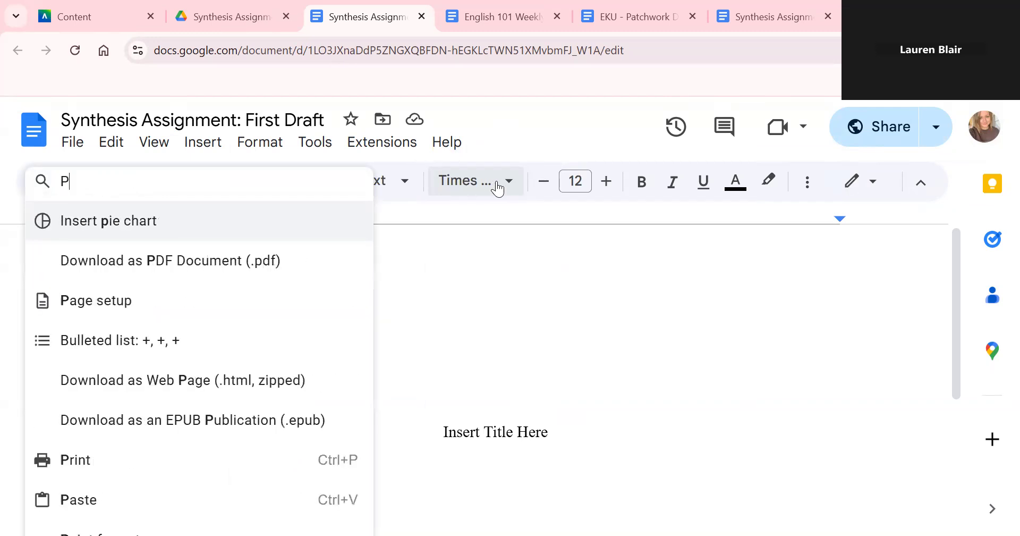
{"action": "left_click", "coordinate": [725, 363]}
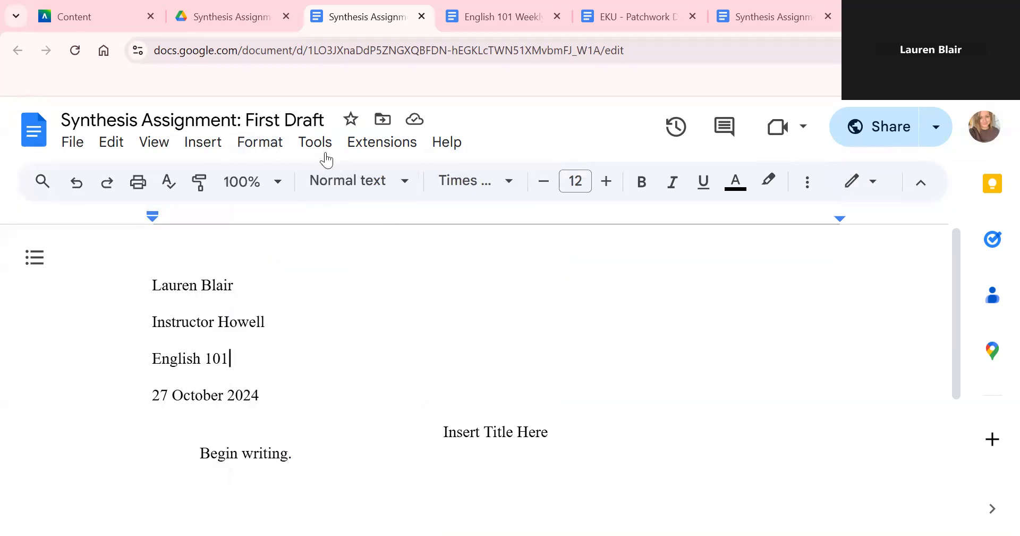
{"action": "left_click", "coordinate": [217, 148]}
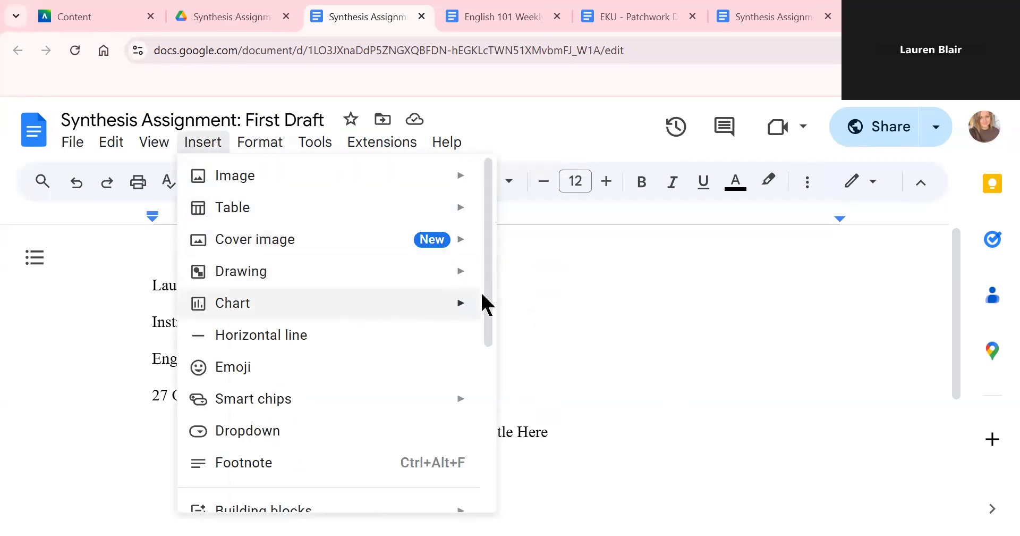
{"action": "left_click_drag", "start_coordinate": [487, 303], "coordinate": [473, 272]}
{"action": "mouse_move", "coordinate": [279, 158]}
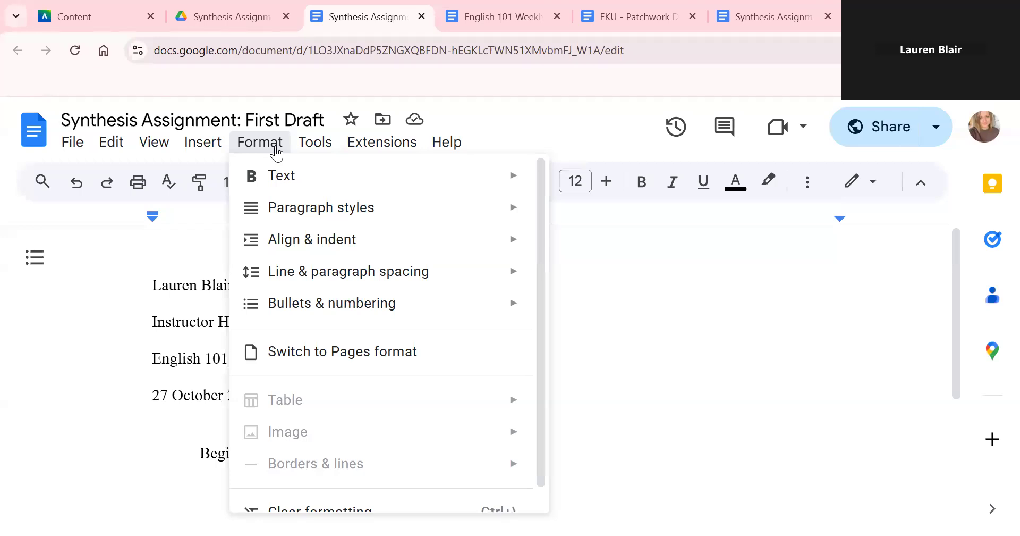
{"action": "mouse_move", "coordinate": [371, 320]}
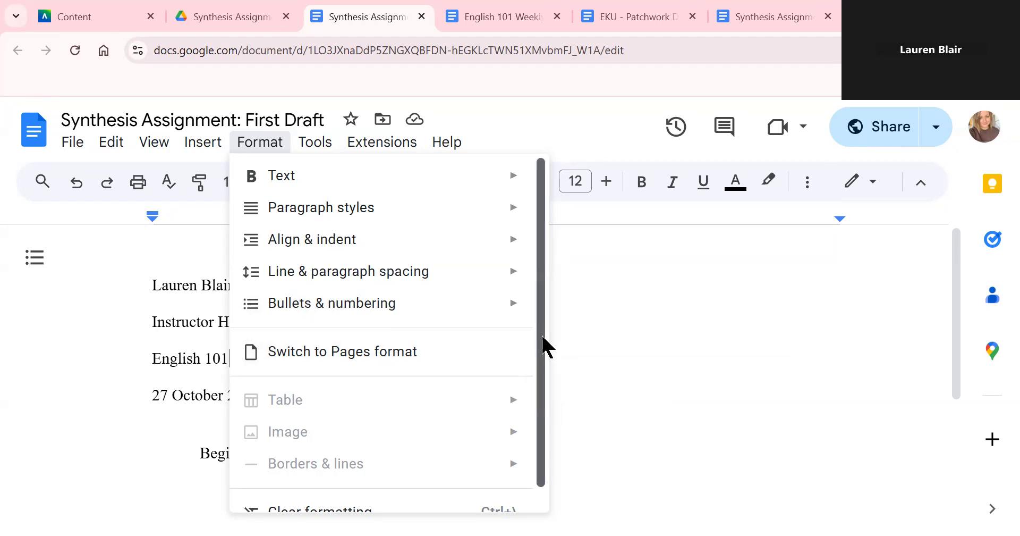
{"action": "left_click_drag", "start_coordinate": [540, 332], "coordinate": [519, 232]}
{"action": "mouse_move", "coordinate": [325, 152]}
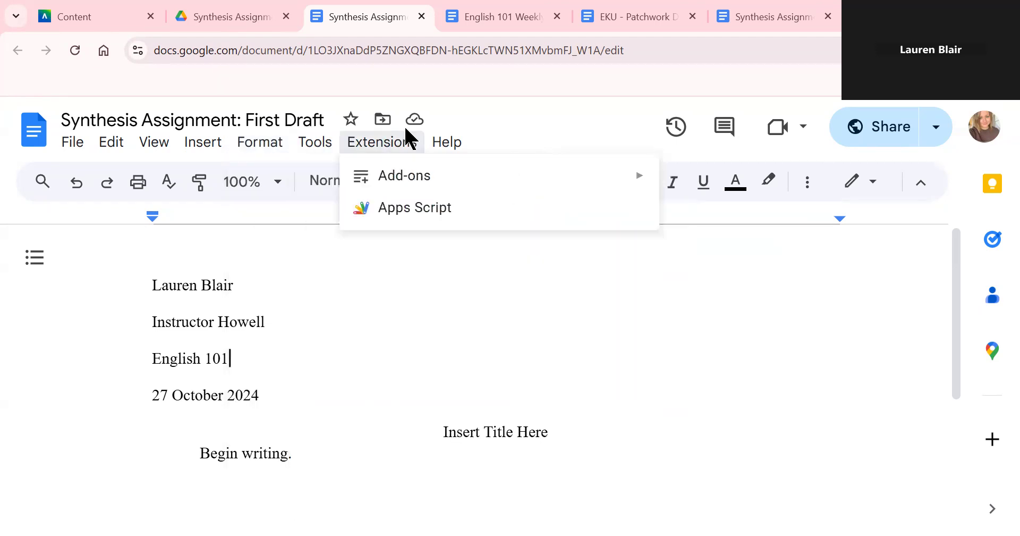
{"action": "mouse_move", "coordinate": [446, 153]}
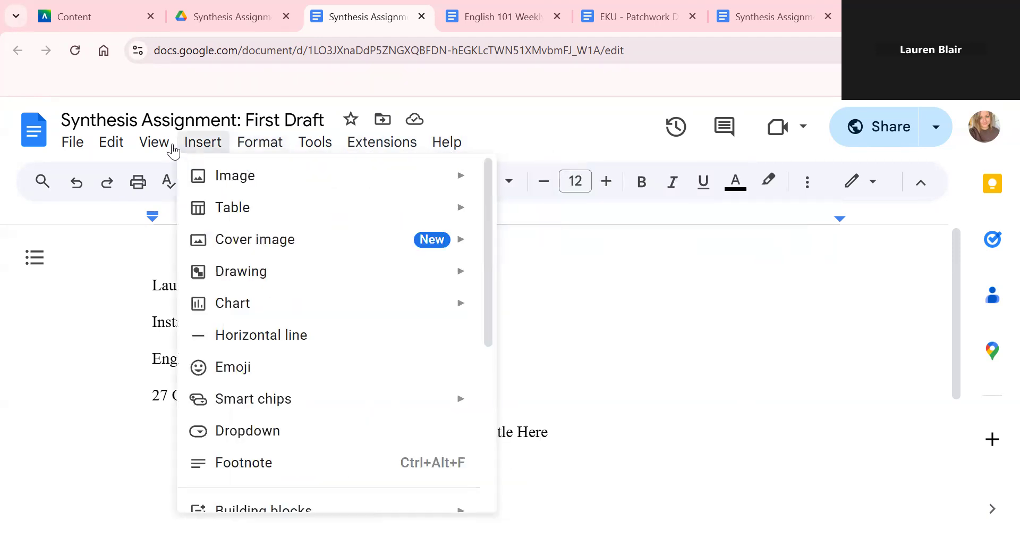
{"action": "mouse_move", "coordinate": [115, 150]}
{"action": "left_click", "coordinate": [892, 293]}
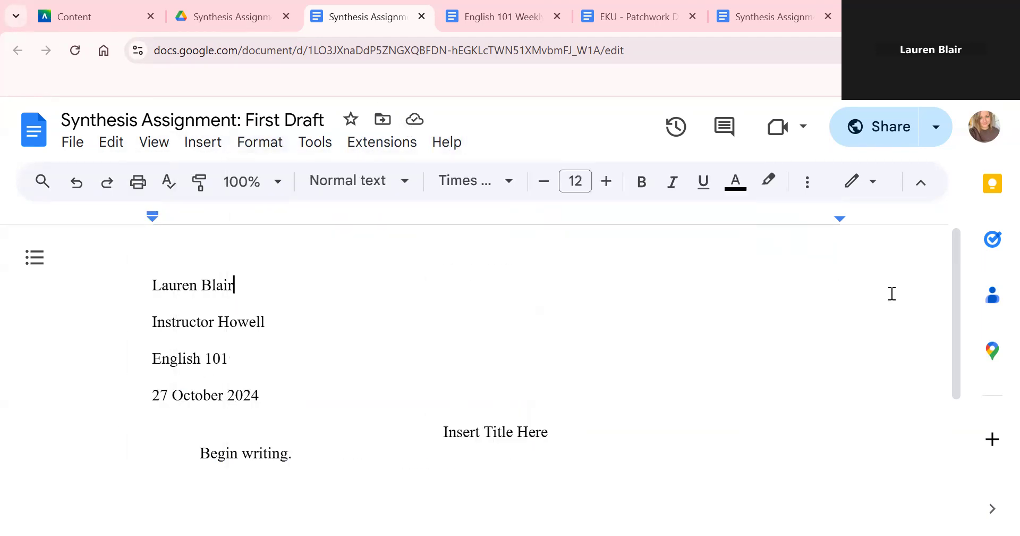
{"action": "left_click", "coordinate": [804, 183]}
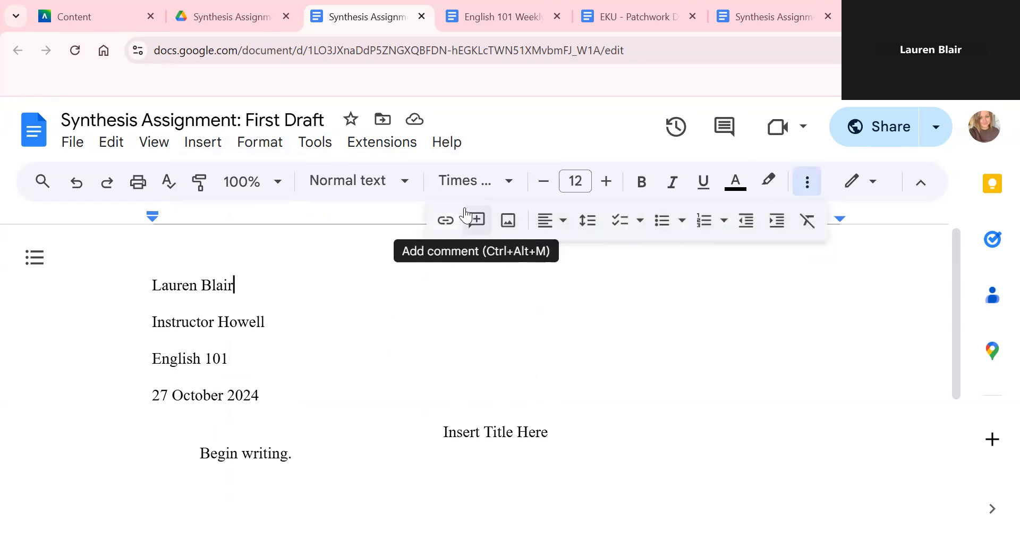
{"action": "left_click", "coordinate": [262, 144]}
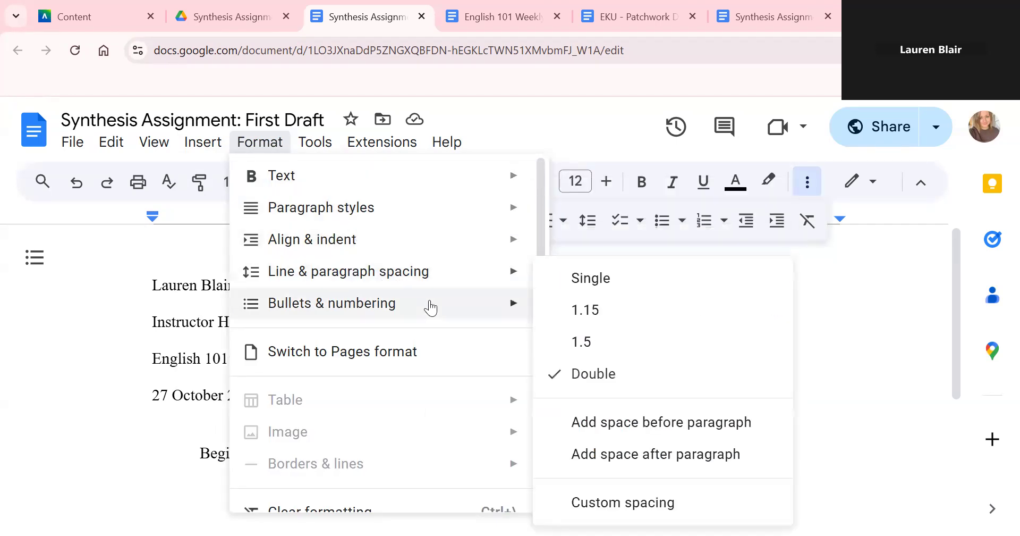
{"action": "left_click_drag", "start_coordinate": [545, 232], "coordinate": [549, 312]}
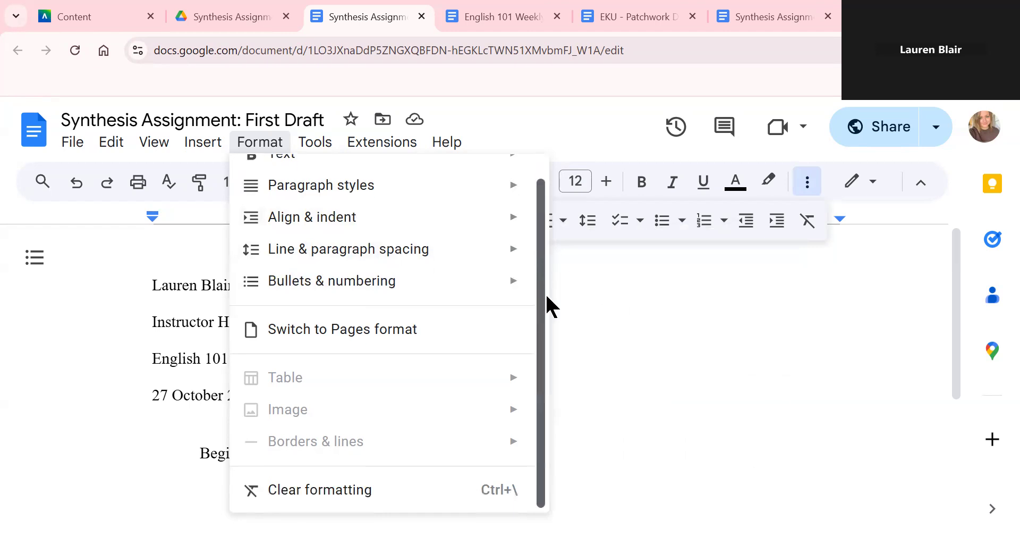
{"action": "left_click", "coordinate": [670, 323]}
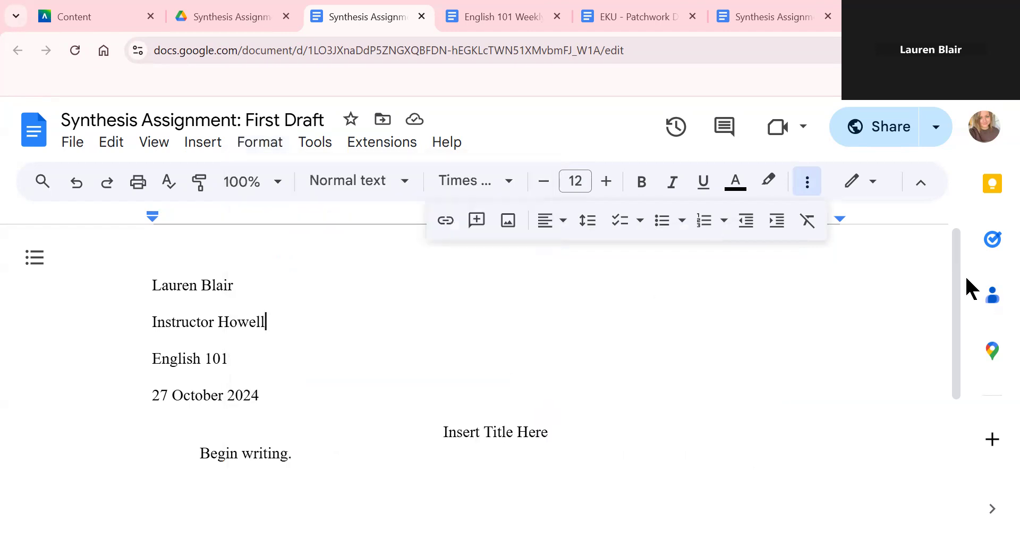
{"action": "left_click", "coordinate": [861, 186]}
{"action": "left_click", "coordinate": [862, 187]}
{"action": "right_click", "coordinate": [743, 307]}
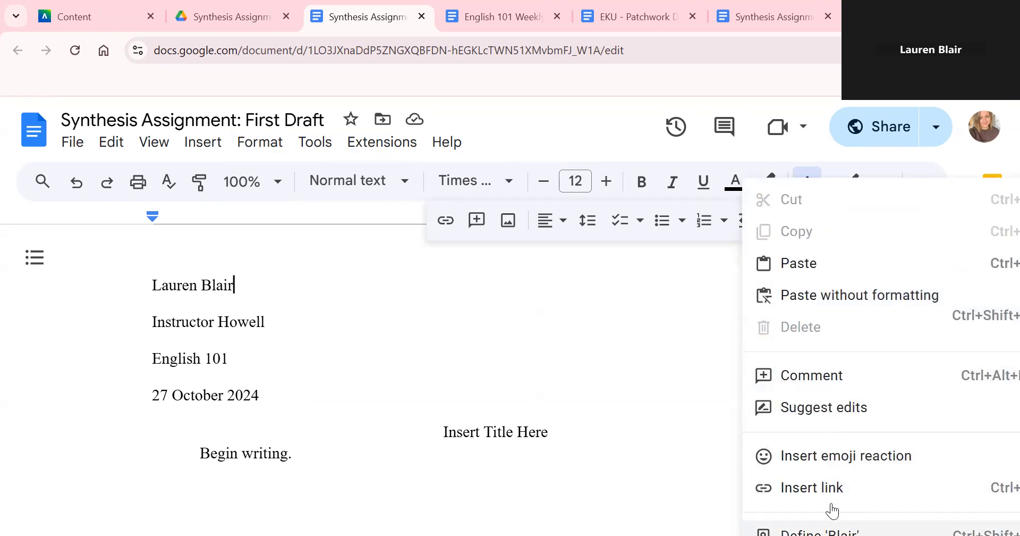
{"action": "left_click", "coordinate": [630, 334]}
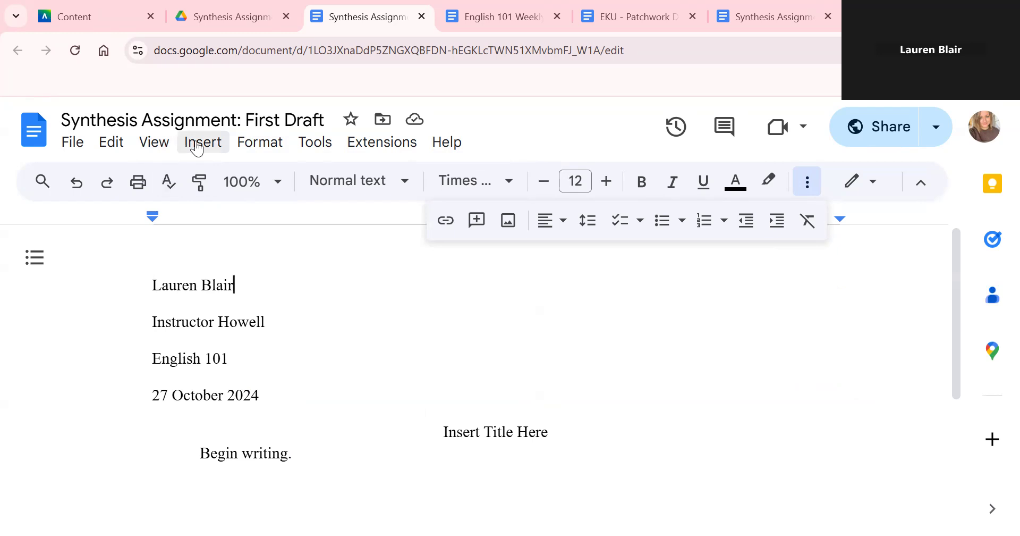
- Look through the File, Edit, View and Insert menus
{"action": "left_click", "coordinate": [73, 150]}
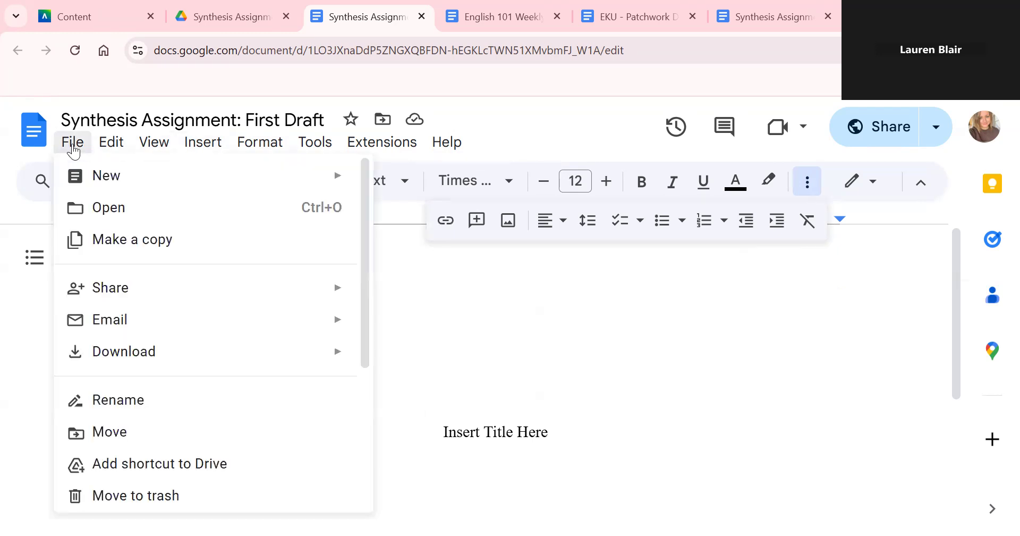
{"action": "mouse_move", "coordinate": [120, 156]}
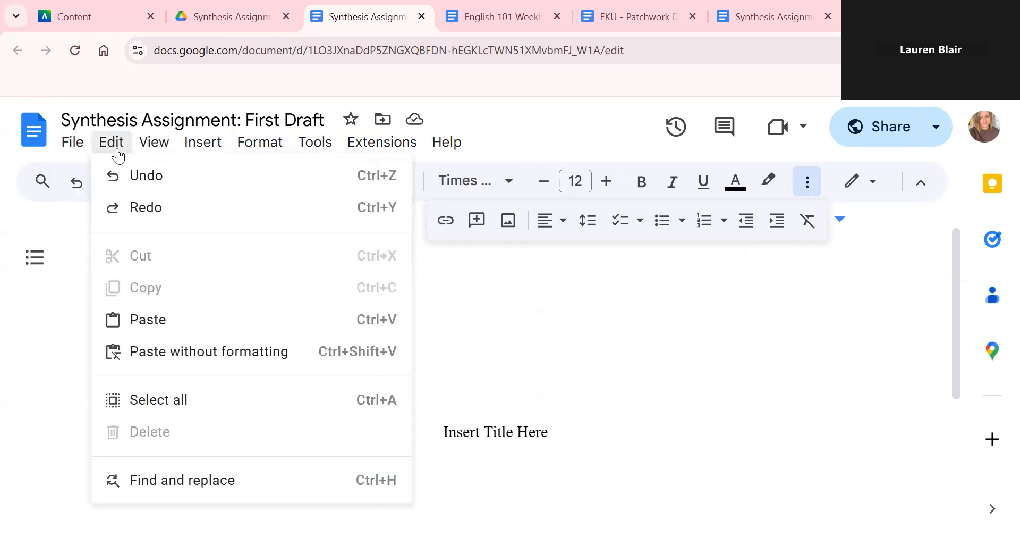
{"action": "mouse_move", "coordinate": [157, 154]}
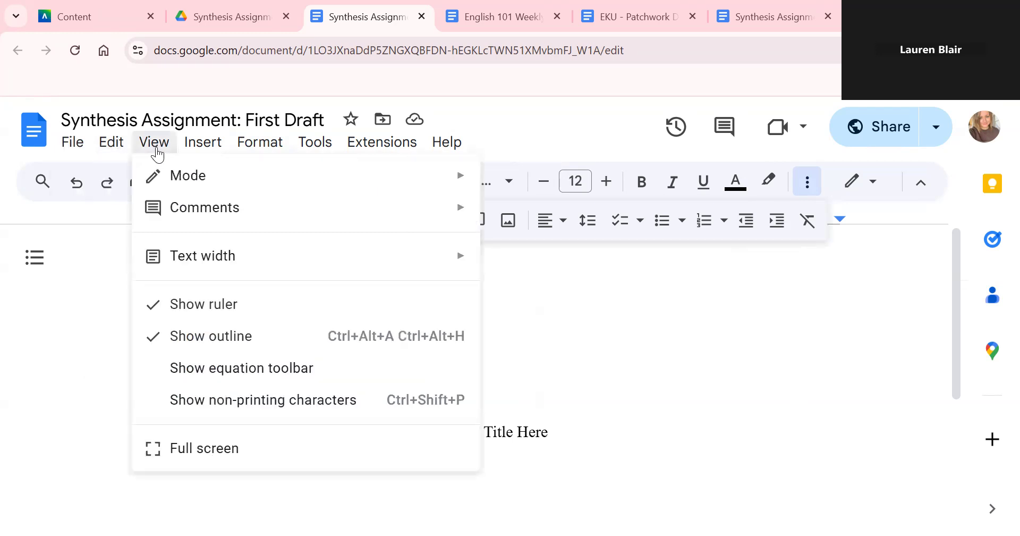
{"action": "mouse_move", "coordinate": [196, 156]}
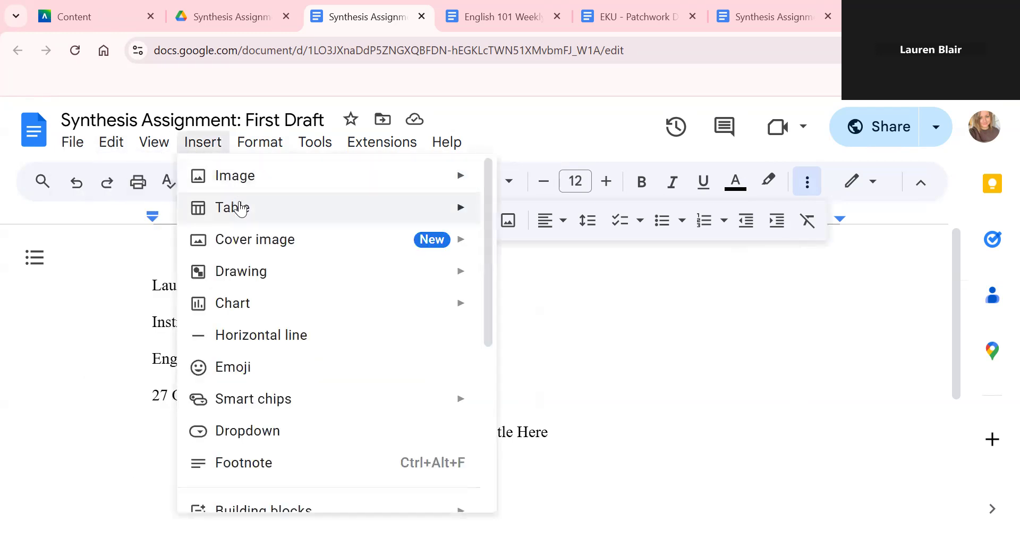
{"action": "mouse_move", "coordinate": [241, 207]}
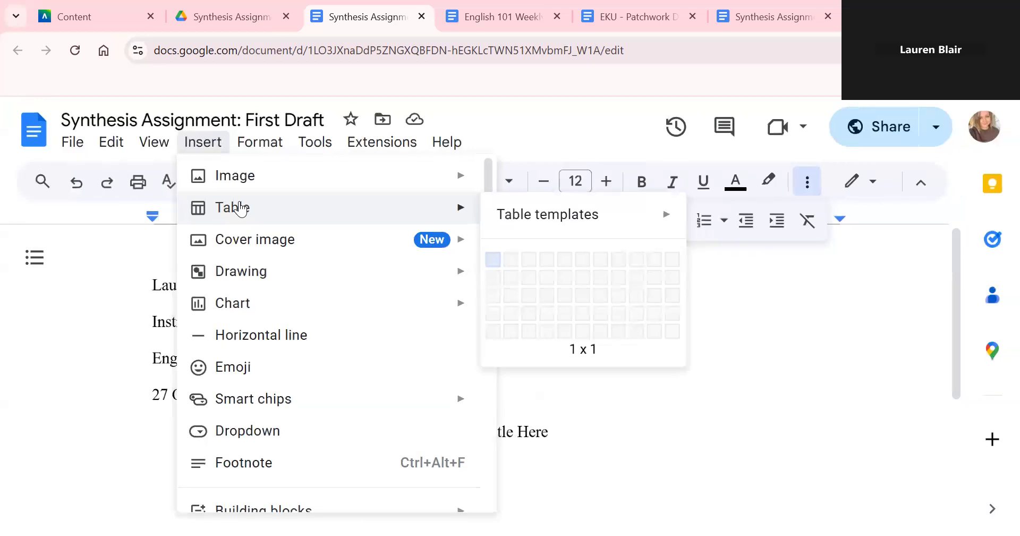
- Reset the browser zoom to 100% with Ctrl+0 and return to the draft text
{"action": "key", "text": "ctrl+0"}
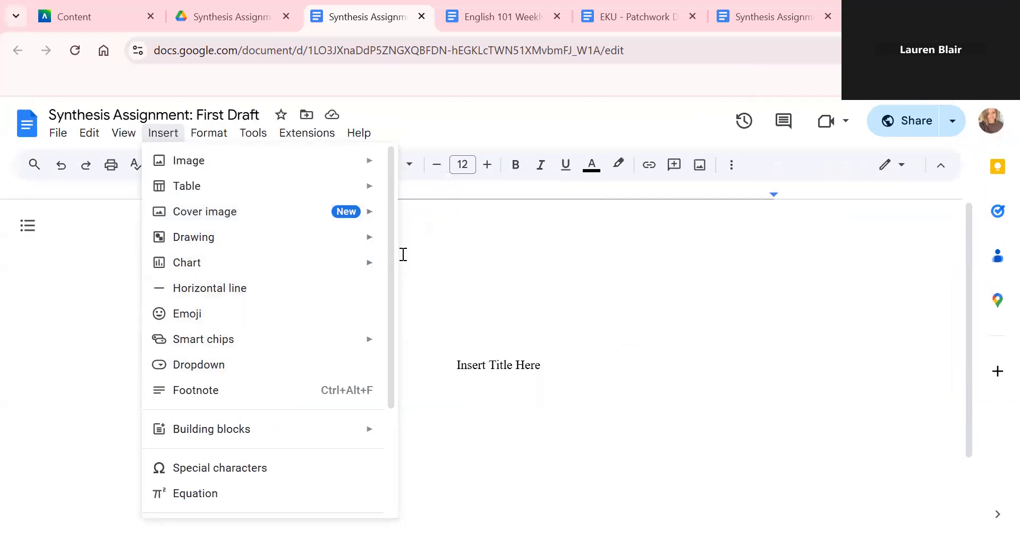
{"action": "left_click_drag", "start_coordinate": [392, 269], "coordinate": [392, 399]}
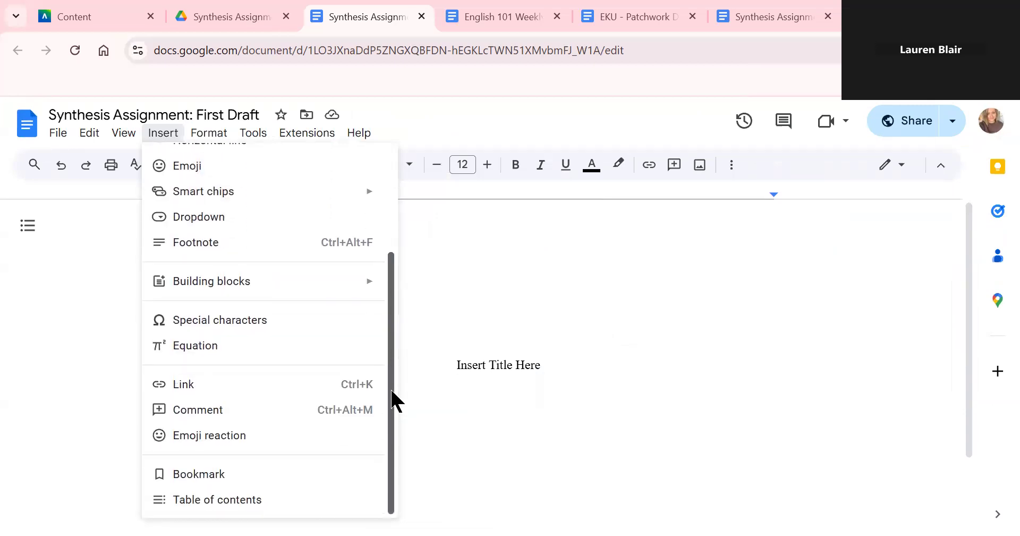
{"action": "left_click", "coordinate": [573, 382]}
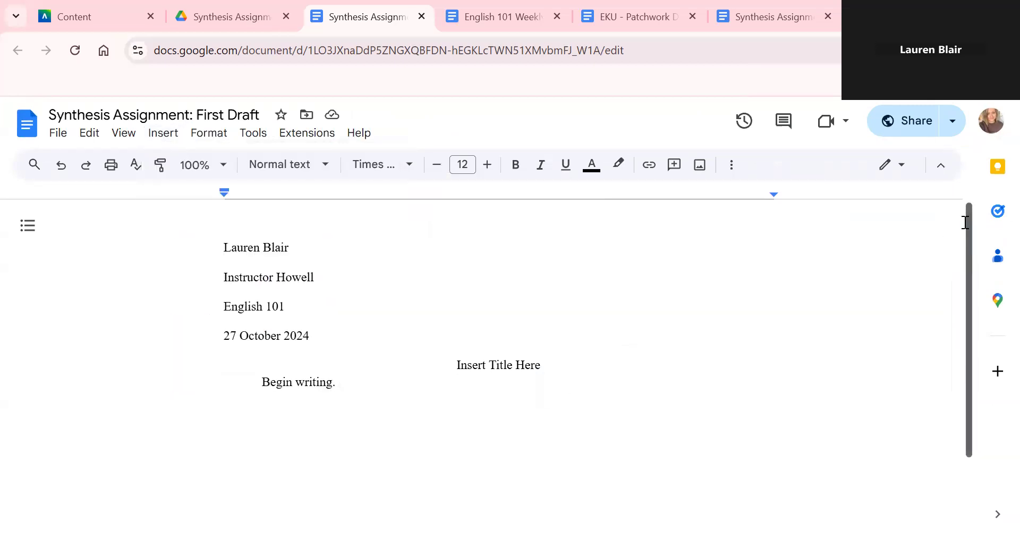
{"action": "left_click_drag", "start_coordinate": [971, 240], "coordinate": [975, 441]}
{"action": "scroll", "coordinate": [957, 283], "scroll_direction": "up", "scroll_amount": 2}
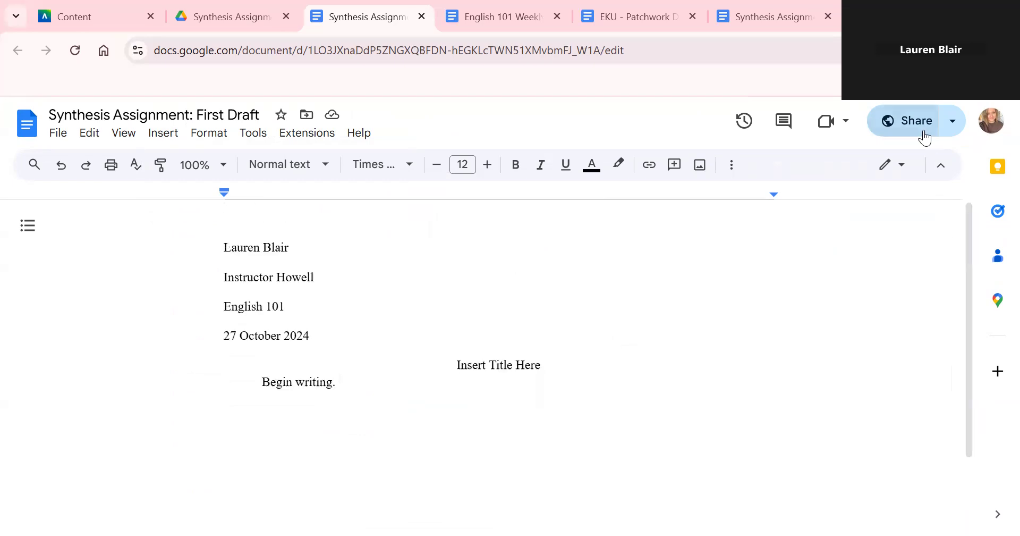
- Search the menus for 'pageless' and turn Pageless off so the draft shows paged layout
{"action": "left_click", "coordinate": [360, 133]}
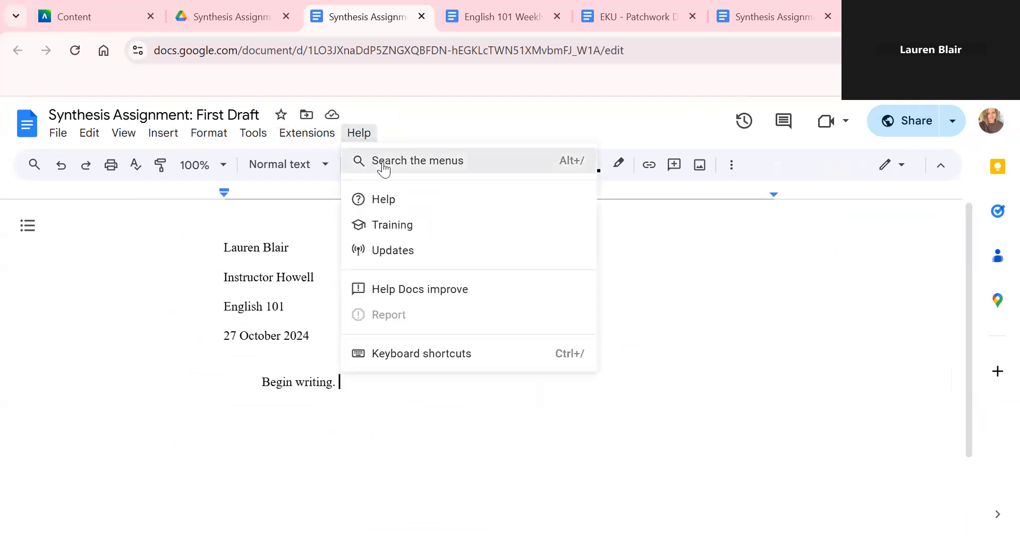
{"action": "left_click", "coordinate": [381, 161]}
{"action": "type", "text": "pageless"}
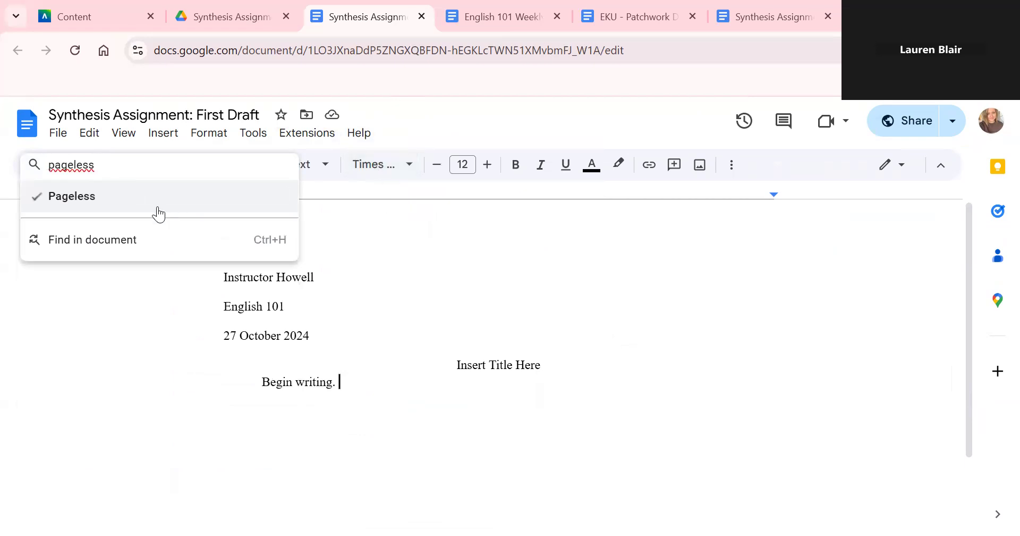
{"action": "left_click", "coordinate": [154, 207]}
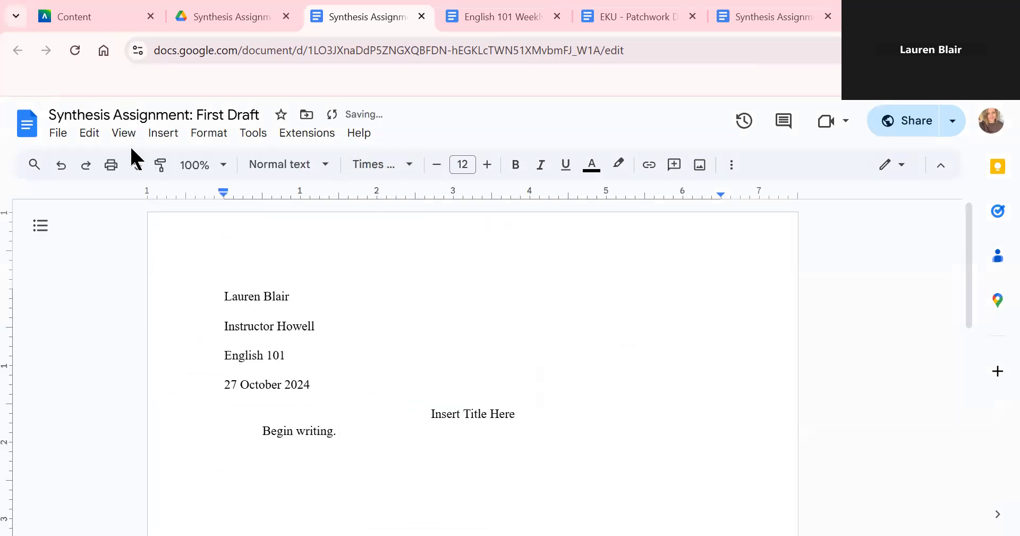
{"action": "left_click", "coordinate": [162, 138]}
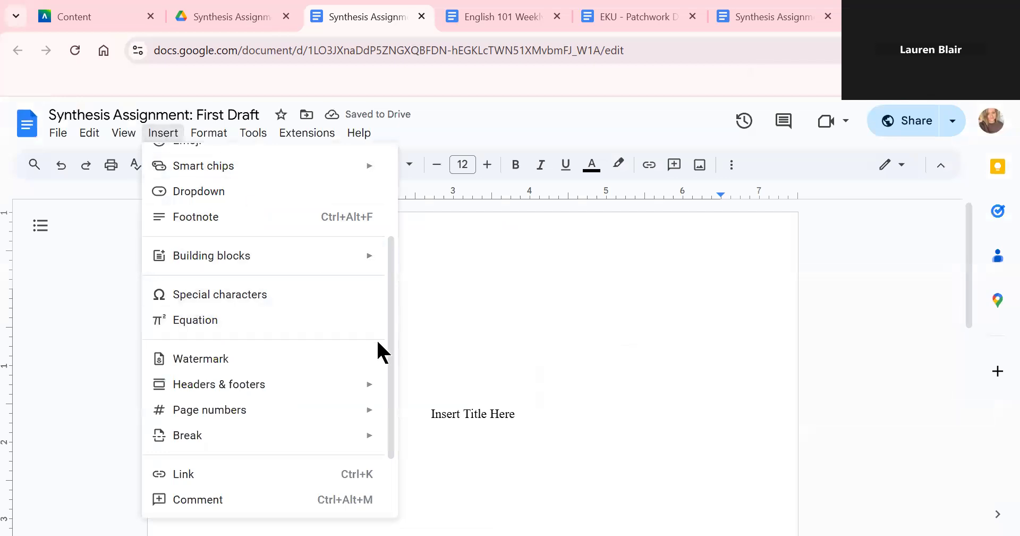
{"action": "left_click", "coordinate": [537, 269]}
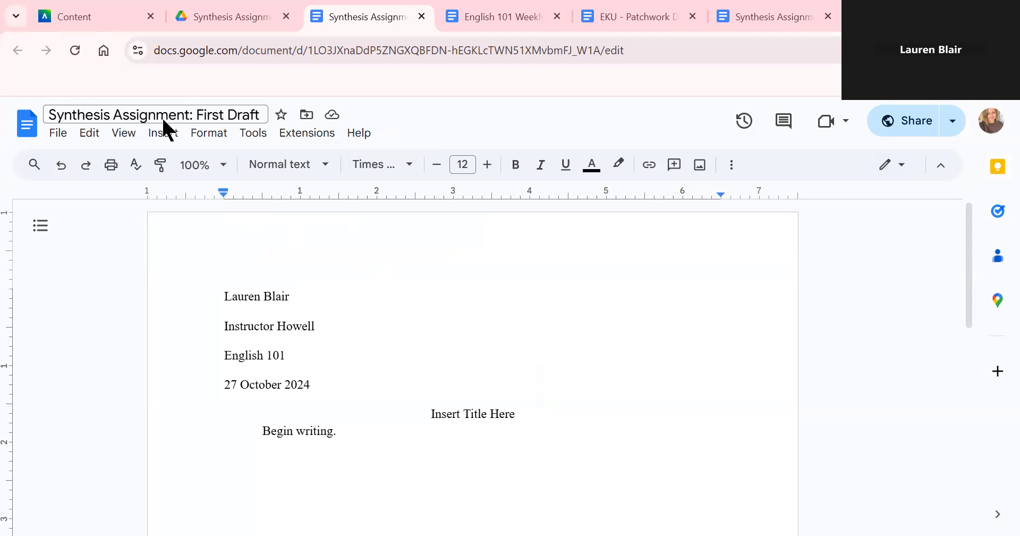
- Insert a top-right page number in the header and type the student's surname before it
{"action": "left_click", "coordinate": [163, 134]}
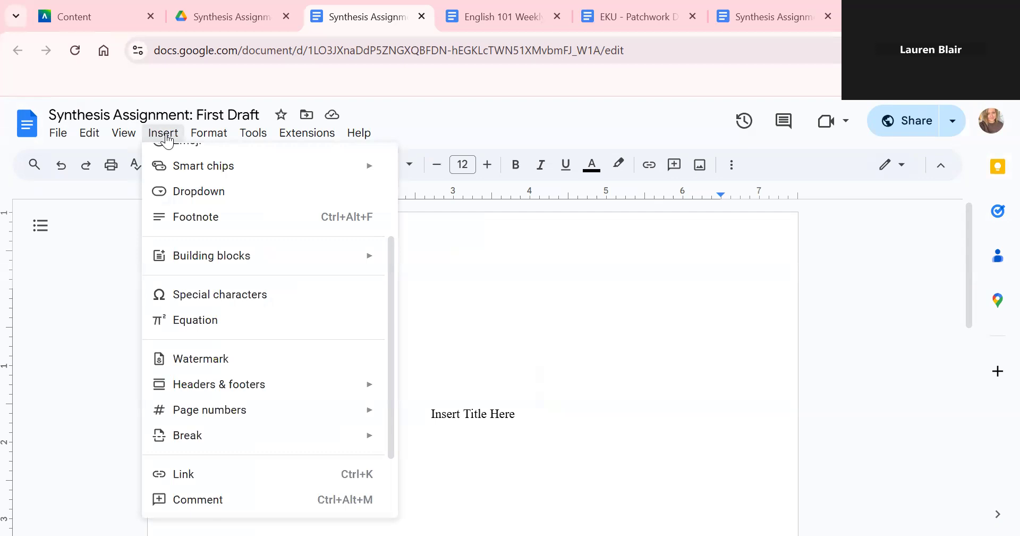
{"action": "mouse_move", "coordinate": [273, 422]}
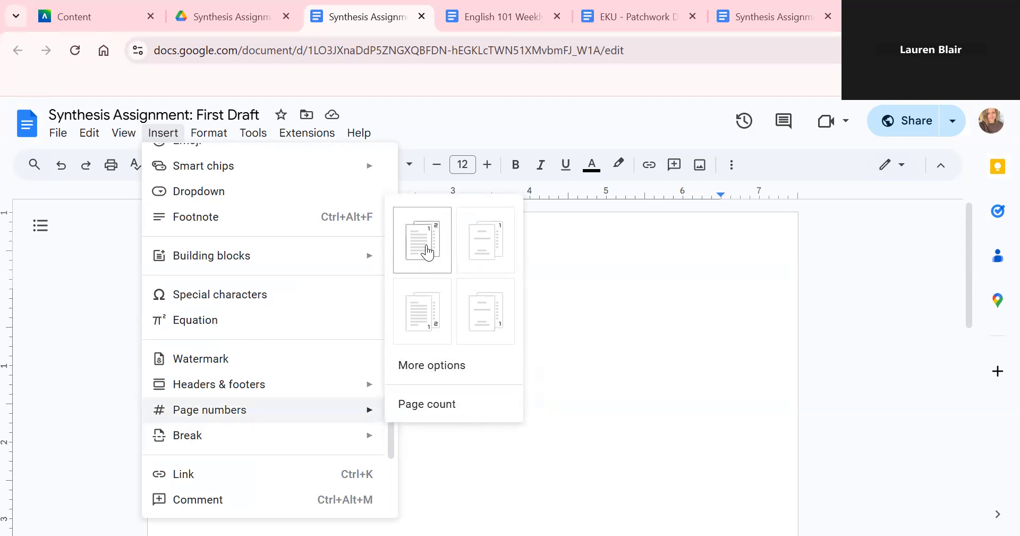
{"action": "left_click", "coordinate": [427, 251]}
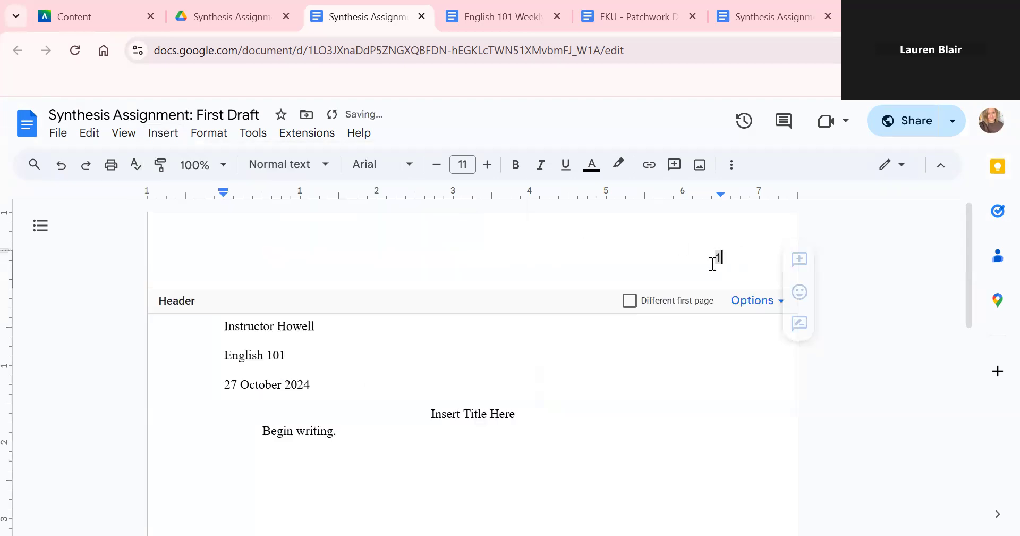
{"action": "type", "text": "Blair"}
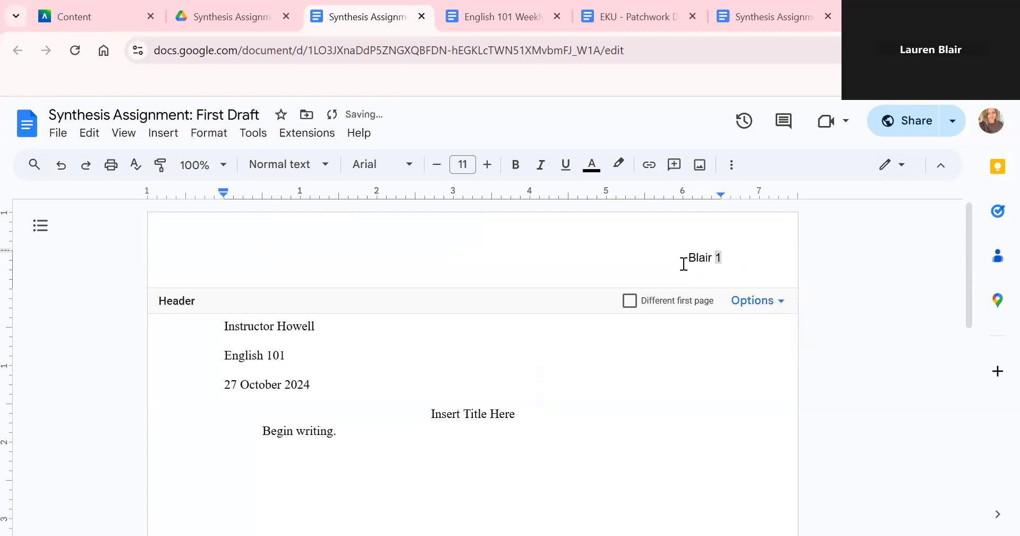
- Set the header's surname and page number in Times New Roman 12 pt
{"action": "left_click_drag", "start_coordinate": [684, 264], "coordinate": [749, 256]}
{"action": "left_click", "coordinate": [411, 169]}
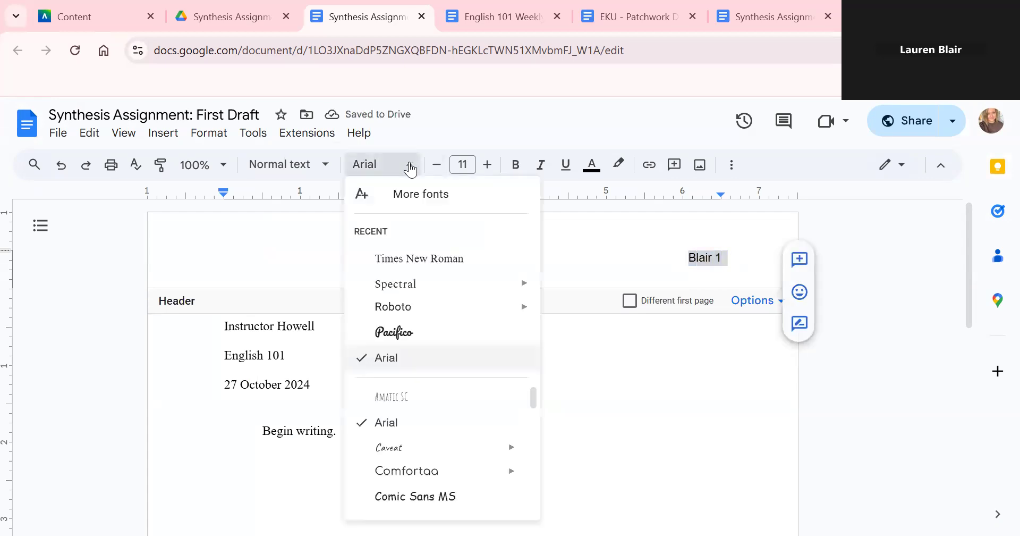
{"action": "left_click", "coordinate": [423, 253]}
{"action": "left_click", "coordinate": [492, 169]}
{"action": "left_click", "coordinate": [643, 374]}
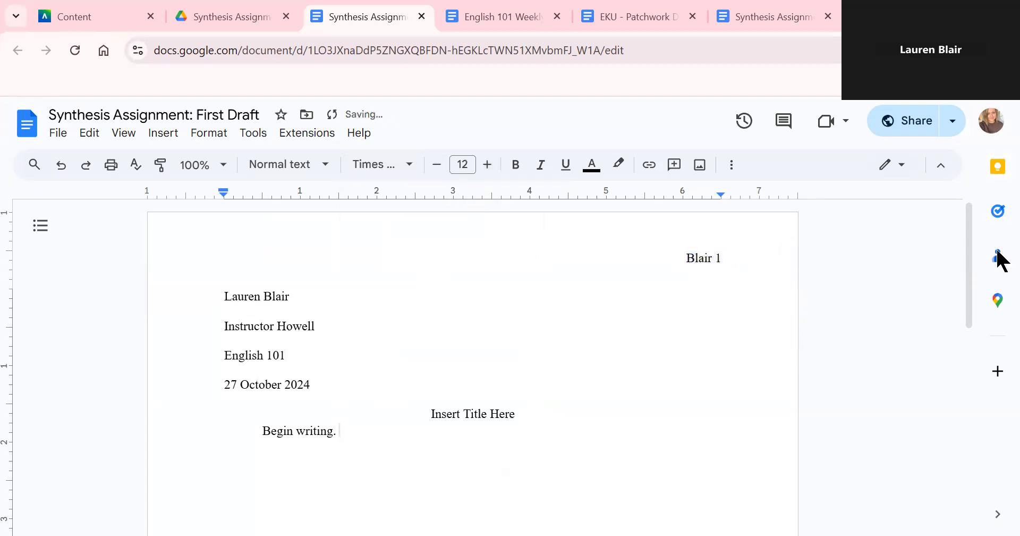
{"action": "scroll", "coordinate": [970, 254], "scroll_direction": "down", "scroll_amount": 1}
{"action": "left_click_drag", "start_coordinate": [970, 254], "coordinate": [971, 259]}
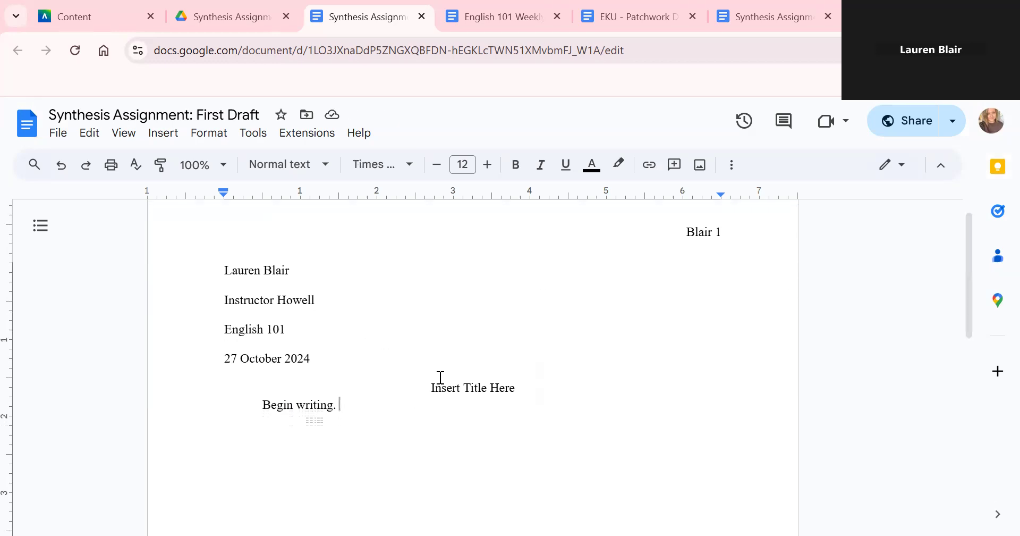
- Check the assignment sheet, return to the draft, then switch to the Synthesis Assignment Drive folder
{"action": "left_click", "coordinate": [413, 328], "text": "shift"}
{"action": "left_click", "coordinate": [576, 408]}
{"action": "left_click", "coordinate": [716, 13]}
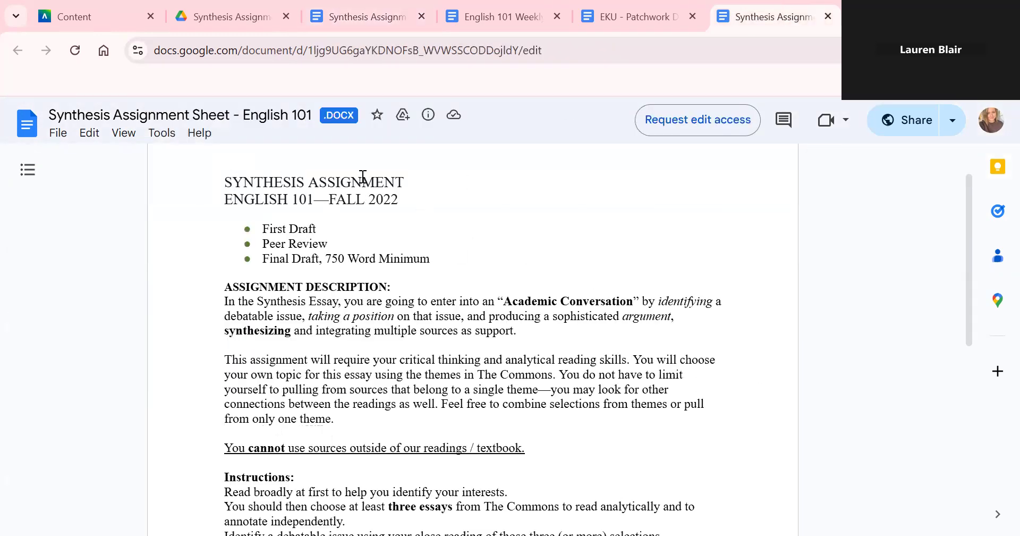
{"action": "left_click", "coordinate": [362, 16]}
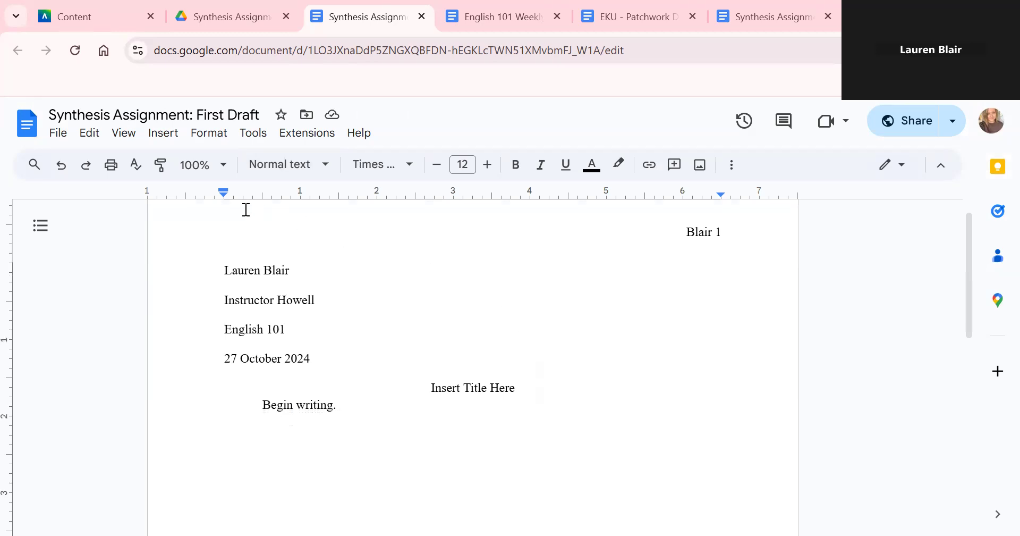
{"action": "left_click", "coordinate": [194, 12]}
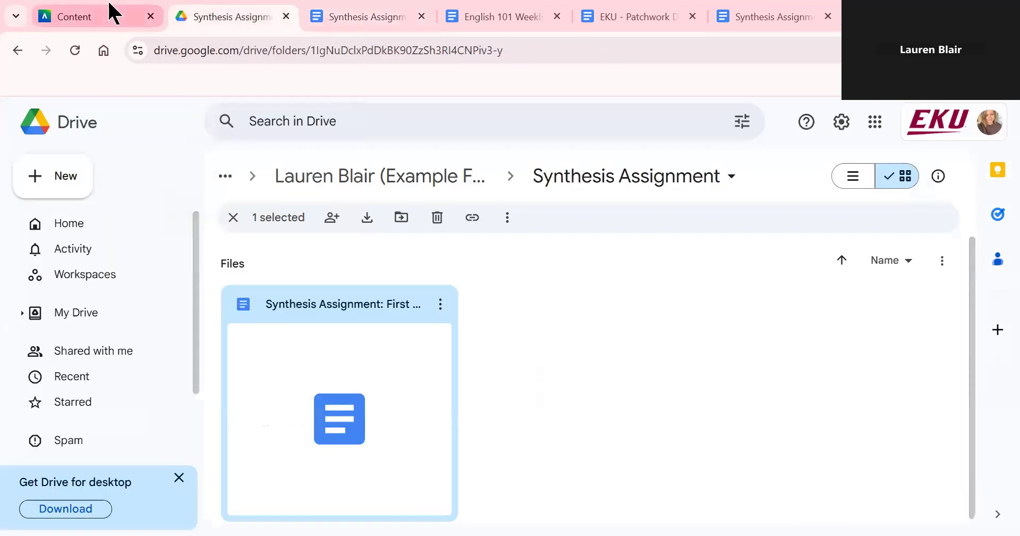
- Open the OER Textbook (Fall 2024) link from the Blackboard course content page
{"action": "left_click", "coordinate": [113, 11]}
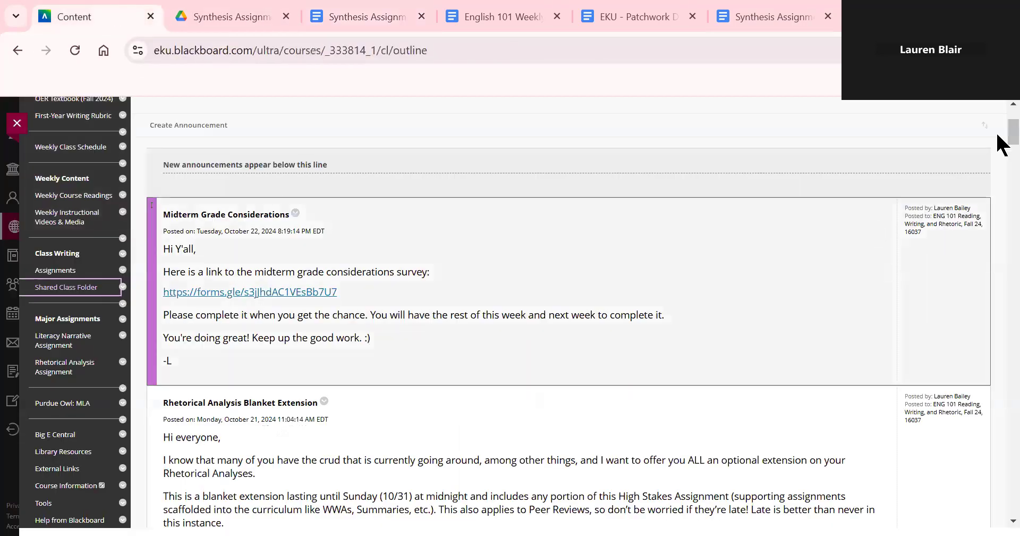
{"action": "scroll", "coordinate": [1001, 138], "scroll_direction": "up", "scroll_amount": 3}
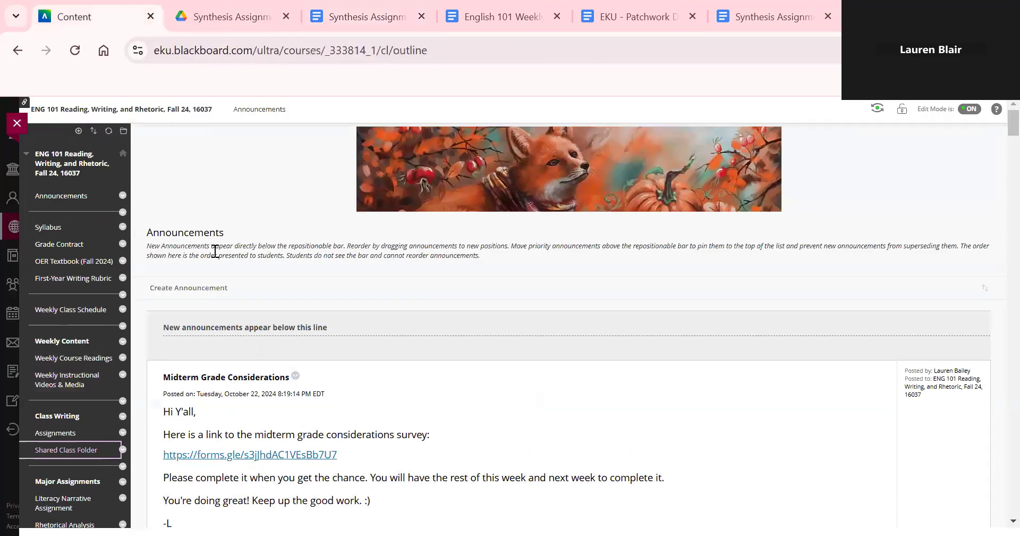
{"action": "left_click", "coordinate": [66, 261]}
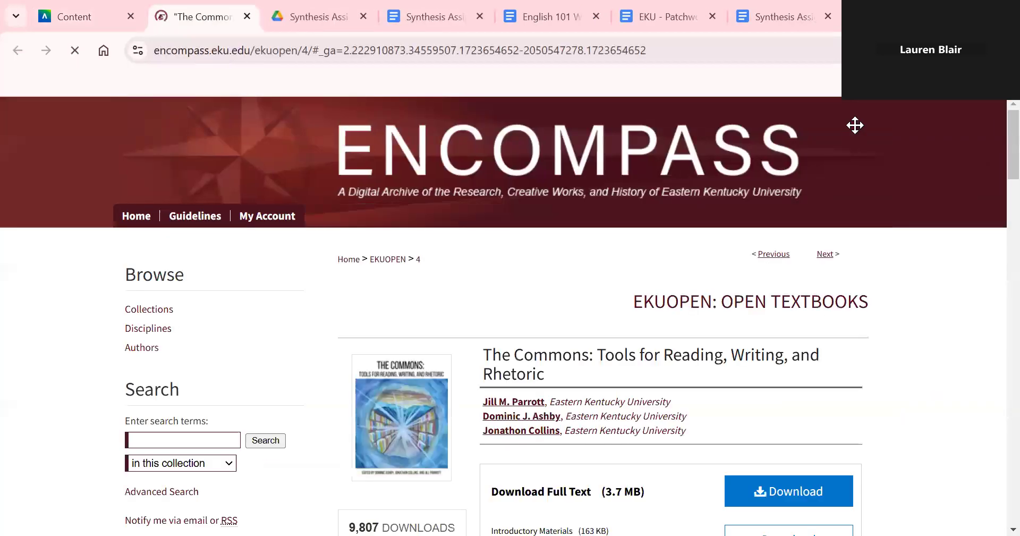
{"action": "scroll", "coordinate": [1004, 154], "scroll_direction": "down", "scroll_amount": 5}
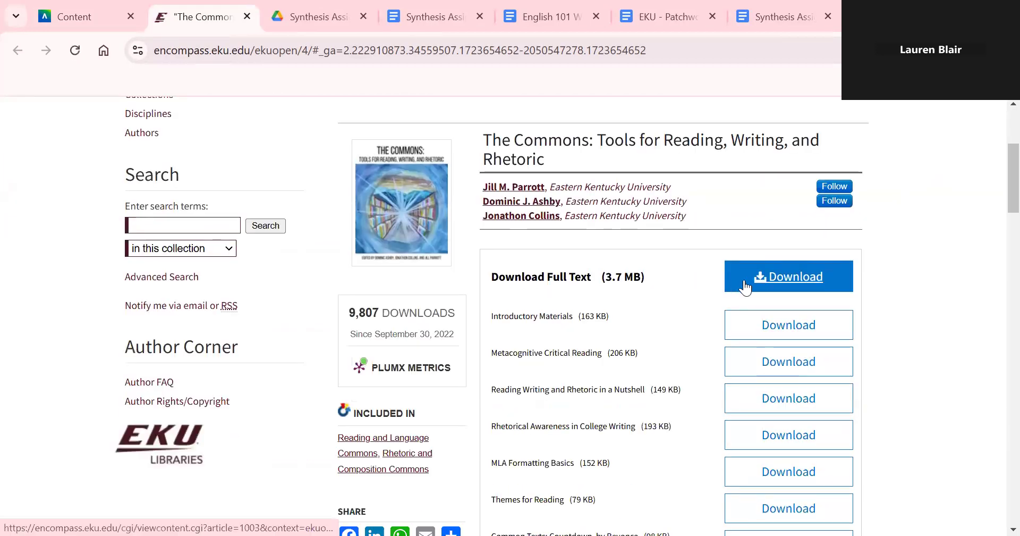
- Download the full textbook PDF and page through to the Themes for Reading list on page 7
{"action": "left_click", "coordinate": [748, 290]}
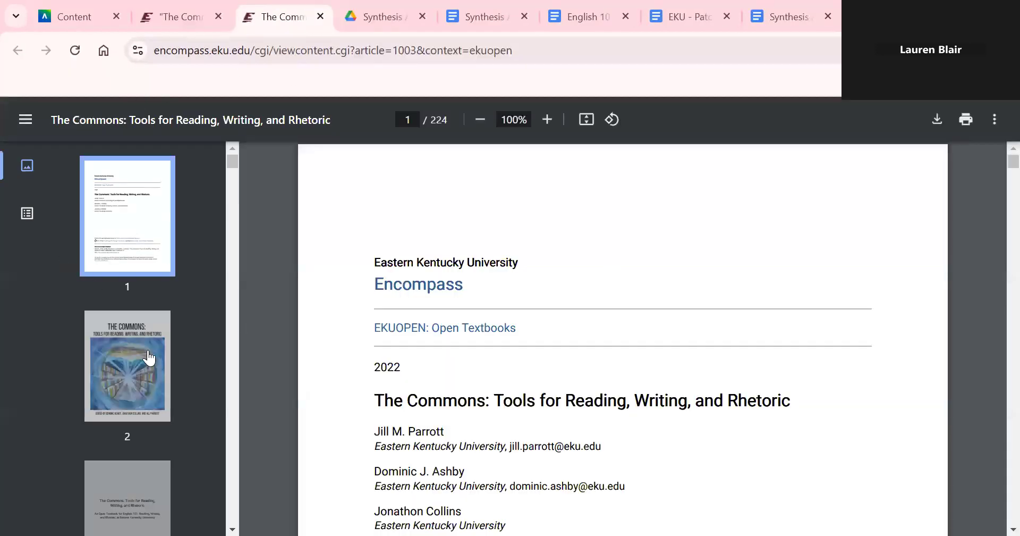
{"action": "left_click", "coordinate": [110, 338]}
{"action": "key", "text": "Down"}
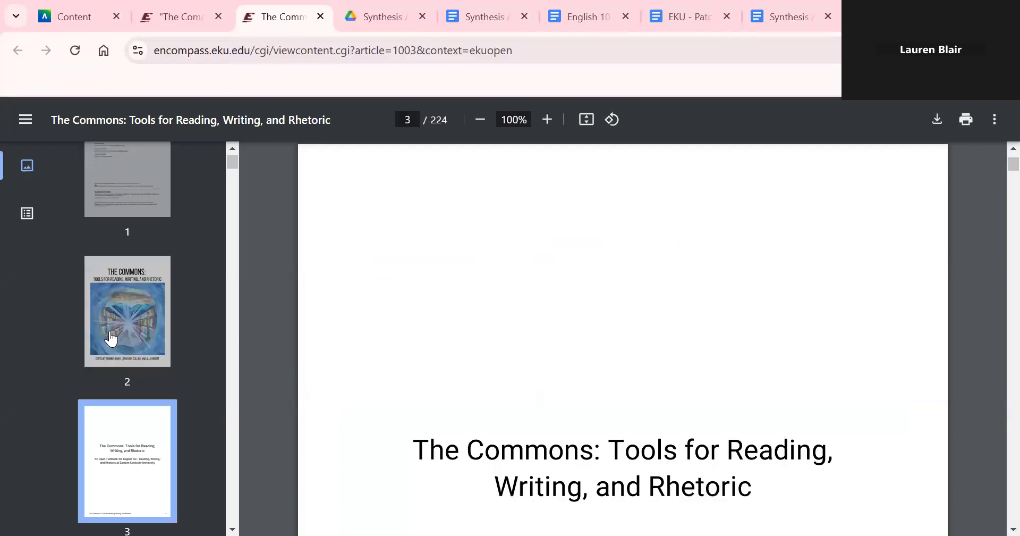
{"action": "key", "text": "Down"}
{"action": "key", "text": "Down"}
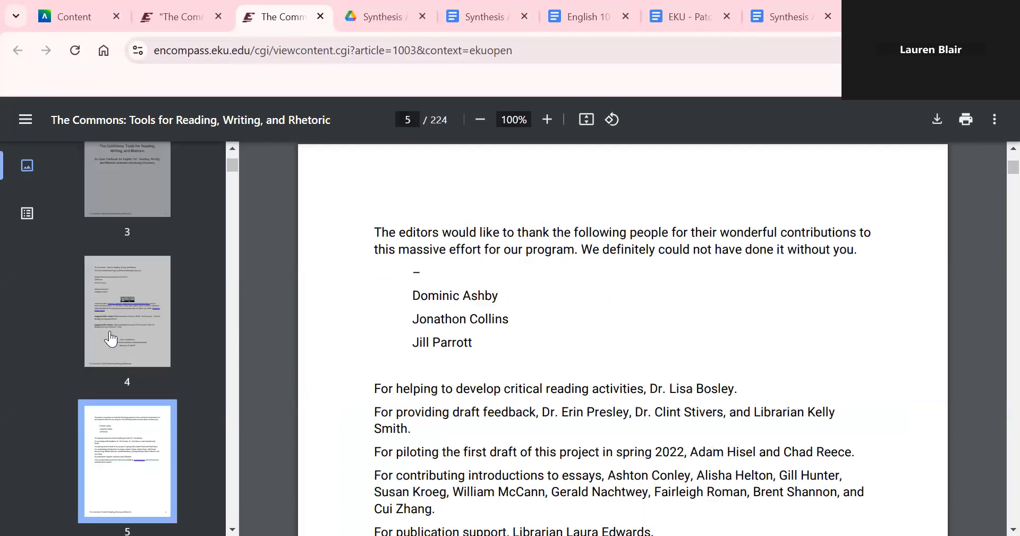
{"action": "key", "text": "Down"}
{"action": "key", "text": "Down"}
{"action": "key", "text": "Down"}
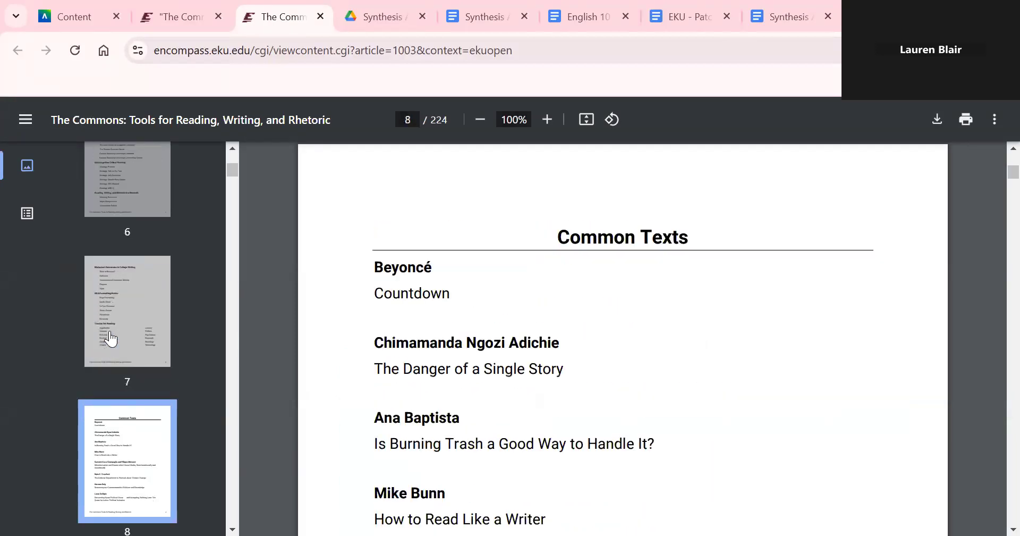
{"action": "key", "text": "Up"}
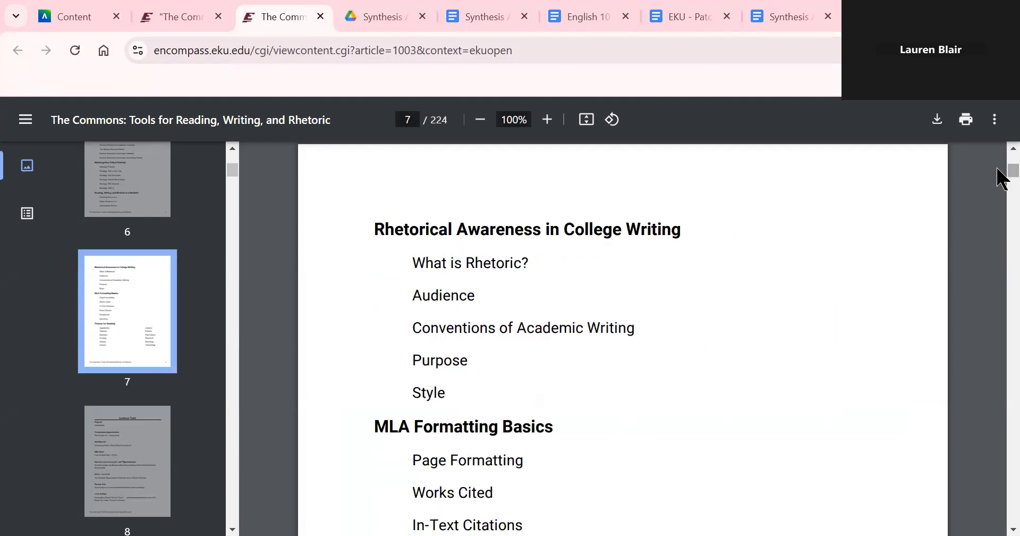
{"action": "scroll", "coordinate": [1001, 181], "scroll_direction": "down", "scroll_amount": 3}
{"action": "scroll", "coordinate": [1001, 181], "scroll_direction": "down", "scroll_amount": 20}
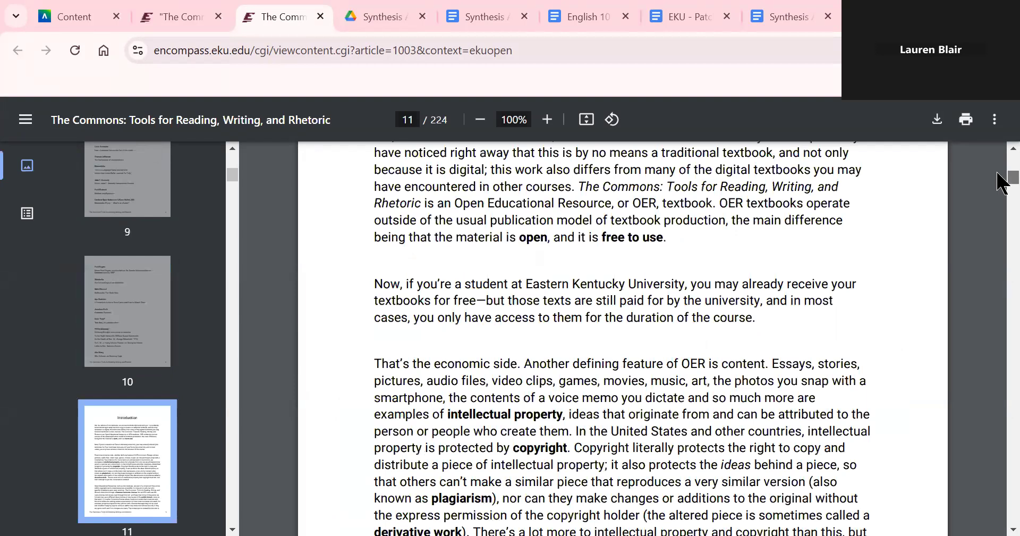
{"action": "scroll", "coordinate": [872, 225], "scroll_direction": "up", "scroll_amount": 20}
{"action": "scroll", "coordinate": [873, 226], "scroll_direction": "up", "scroll_amount": 2}
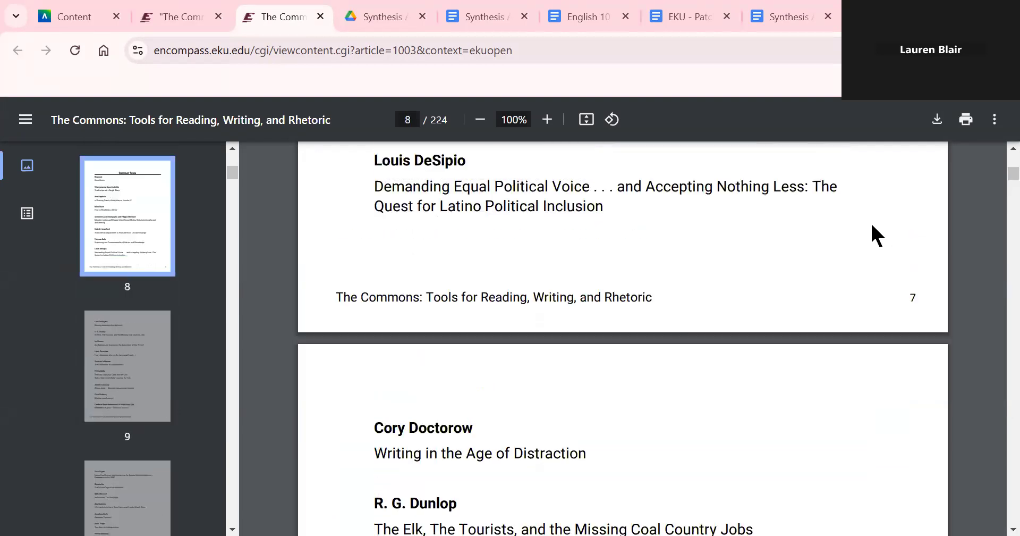
{"action": "scroll", "coordinate": [873, 225], "scroll_direction": "up", "scroll_amount": 20}
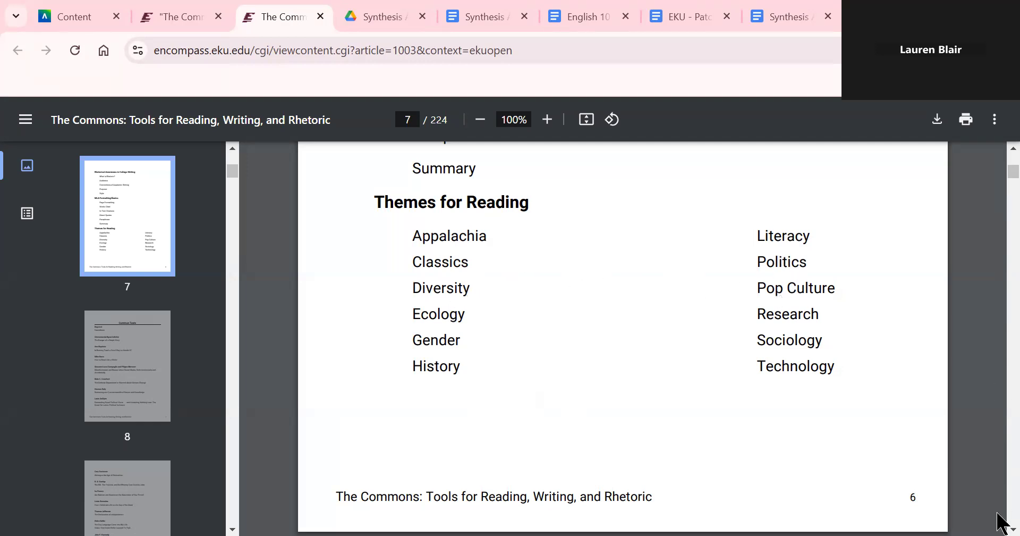
- Scroll through the textbook's opening pages
{"action": "scroll", "coordinate": [998, 513], "scroll_direction": "down", "scroll_amount": 5}
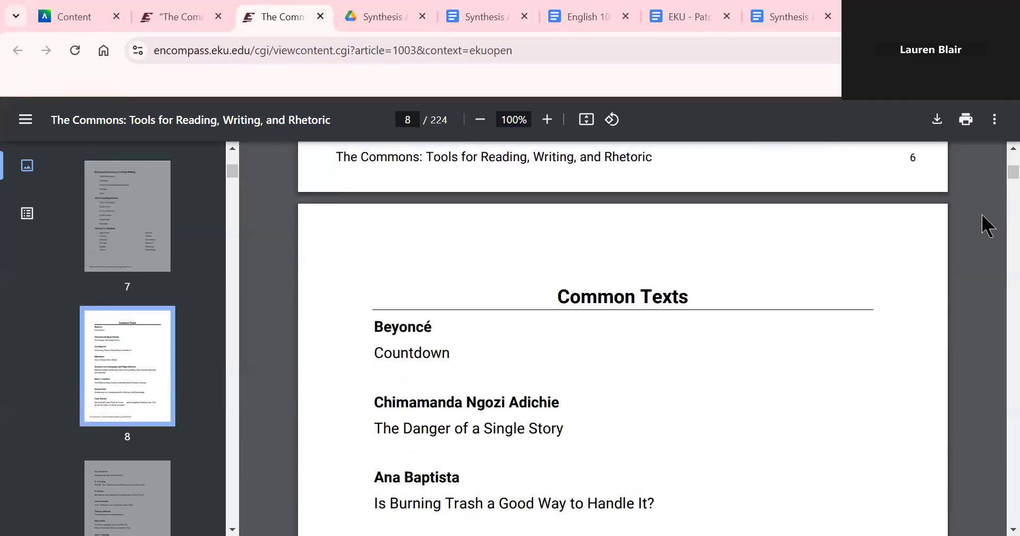
{"action": "scroll", "coordinate": [999, 154], "scroll_direction": "up", "scroll_amount": 5}
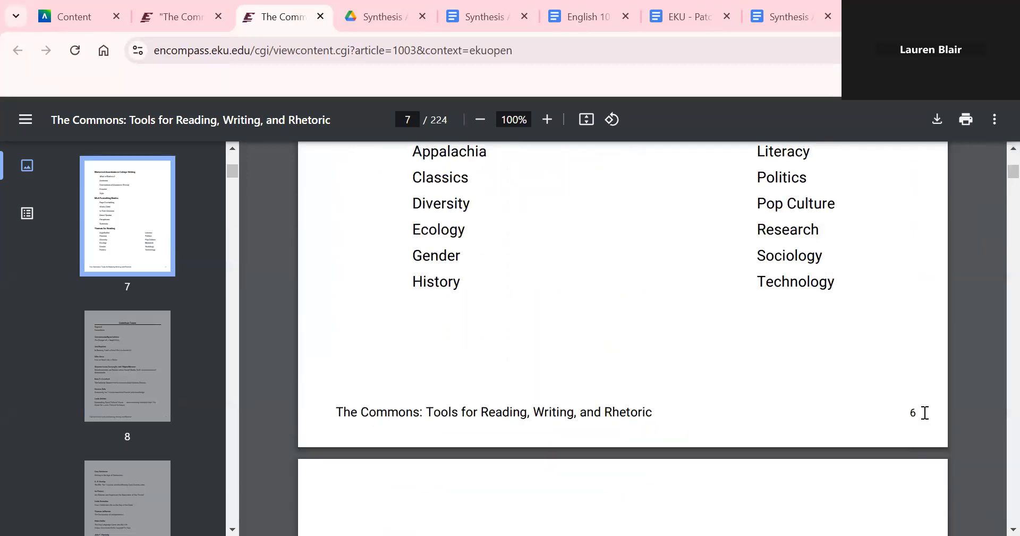
{"action": "scroll", "coordinate": [997, 514], "scroll_direction": "down", "scroll_amount": 15}
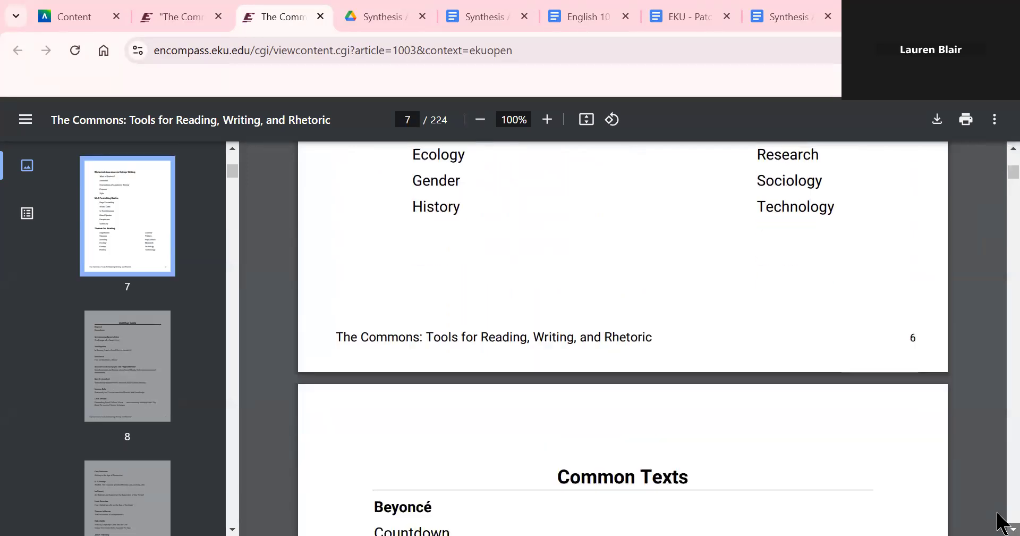
{"action": "scroll", "coordinate": [997, 513], "scroll_direction": "down", "scroll_amount": 12}
{"action": "scroll", "coordinate": [997, 523], "scroll_direction": "down", "scroll_amount": 14}
{"action": "scroll", "coordinate": [997, 523], "scroll_direction": "down", "scroll_amount": 10}
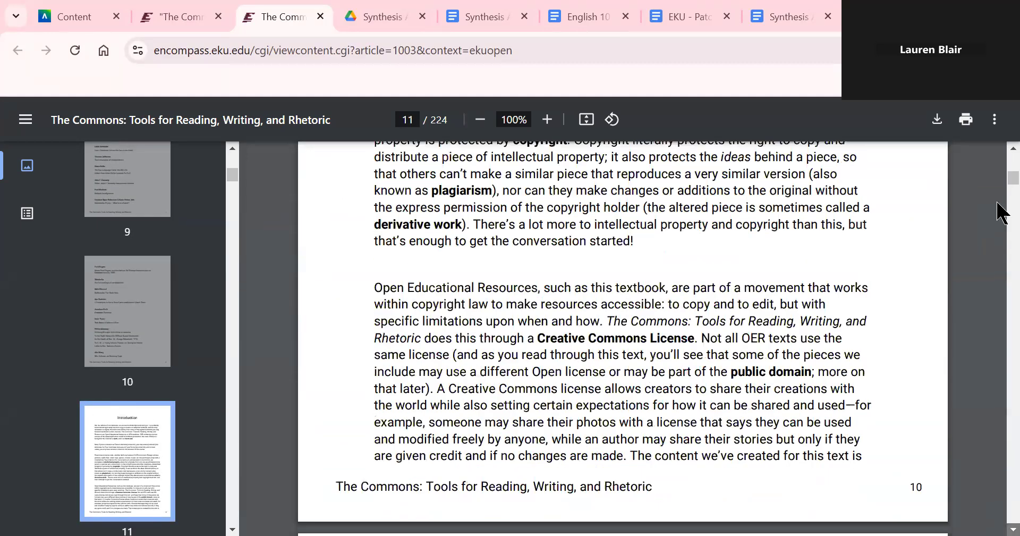
{"action": "scroll", "coordinate": [1002, 186], "scroll_direction": "down", "scroll_amount": 7}
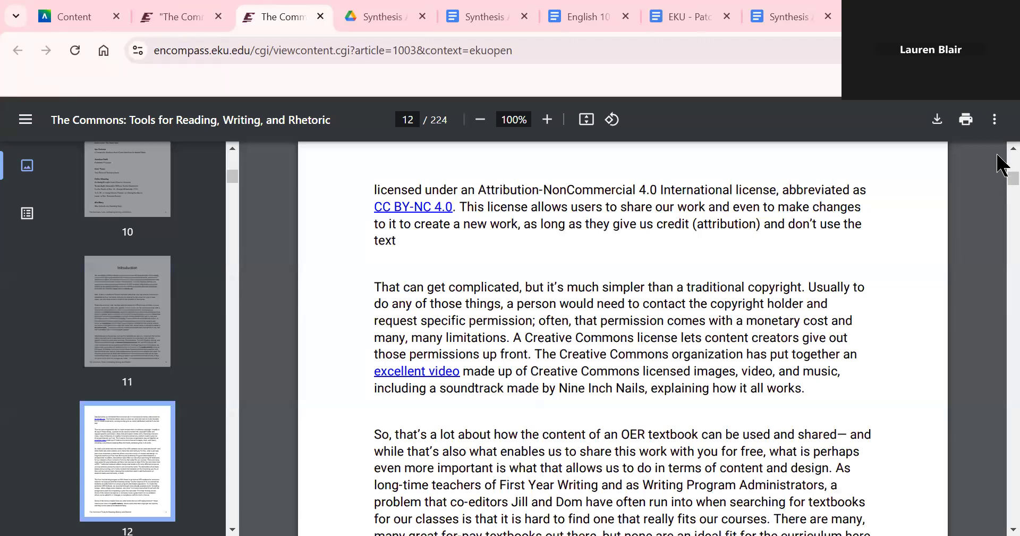
- Jump back to the PDF's first page and scroll down to the table of contents
{"action": "key", "text": "Home"}
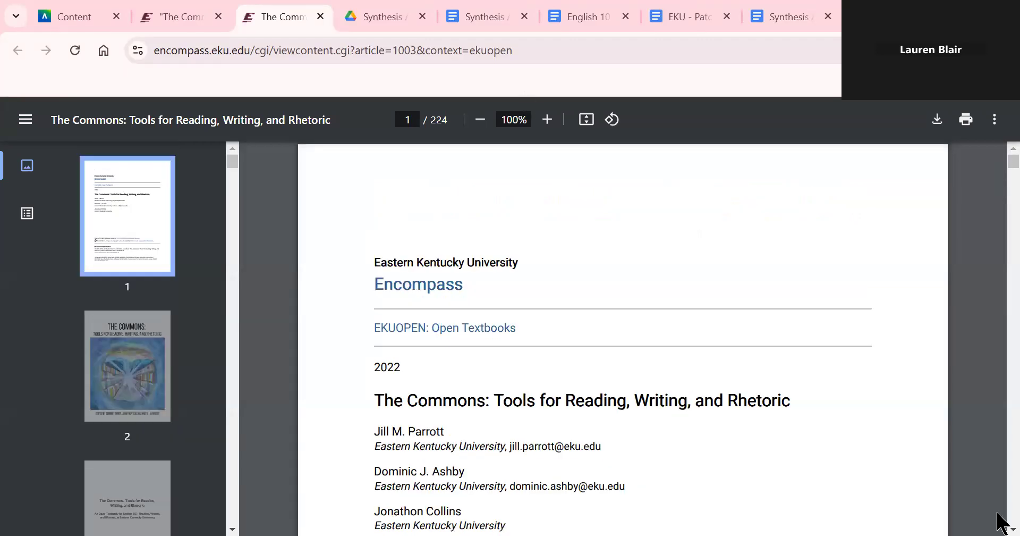
{"action": "scroll", "coordinate": [998, 514], "scroll_direction": "down", "scroll_amount": 6}
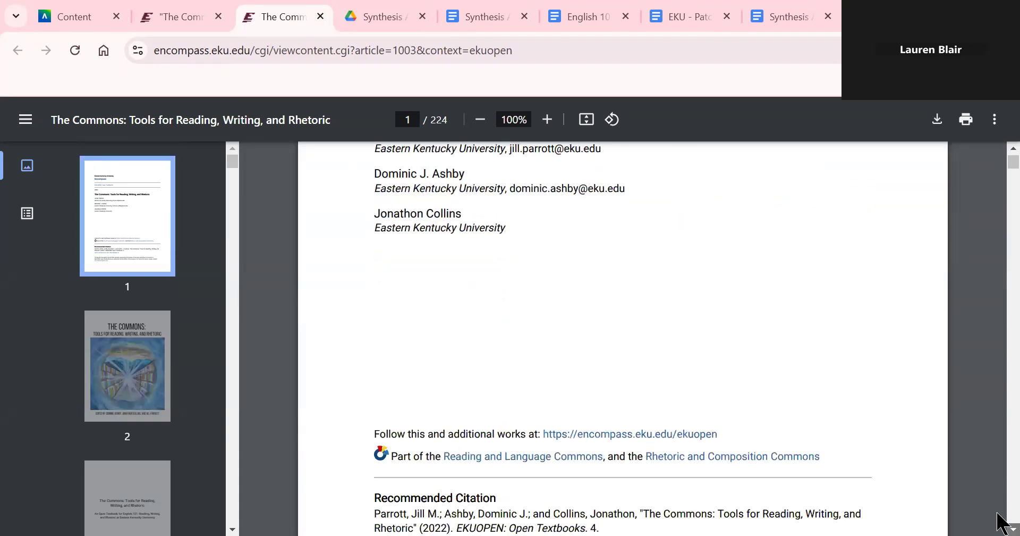
{"action": "scroll", "coordinate": [999, 518], "scroll_direction": "down", "scroll_amount": 20}
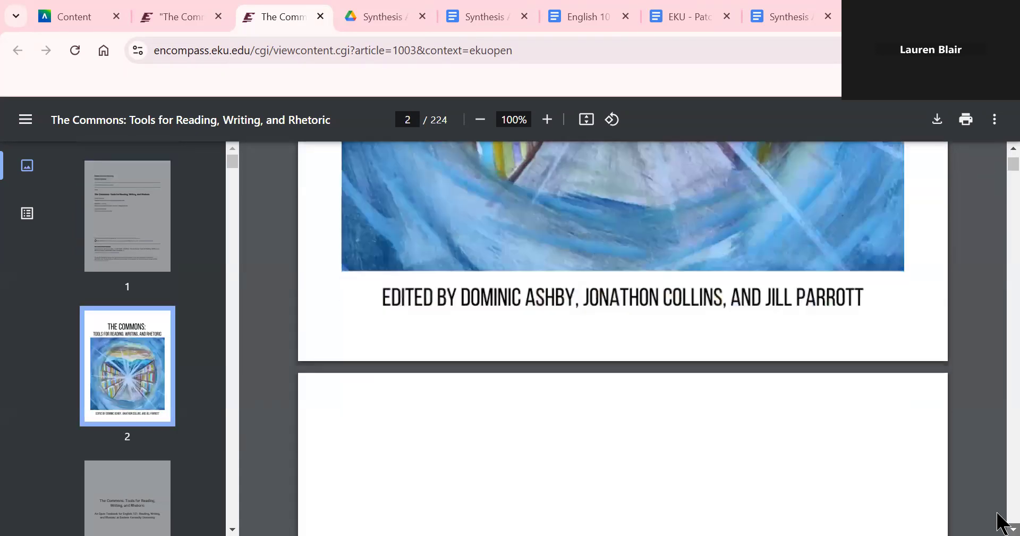
{"action": "scroll", "coordinate": [999, 524], "scroll_direction": "down", "scroll_amount": 20}
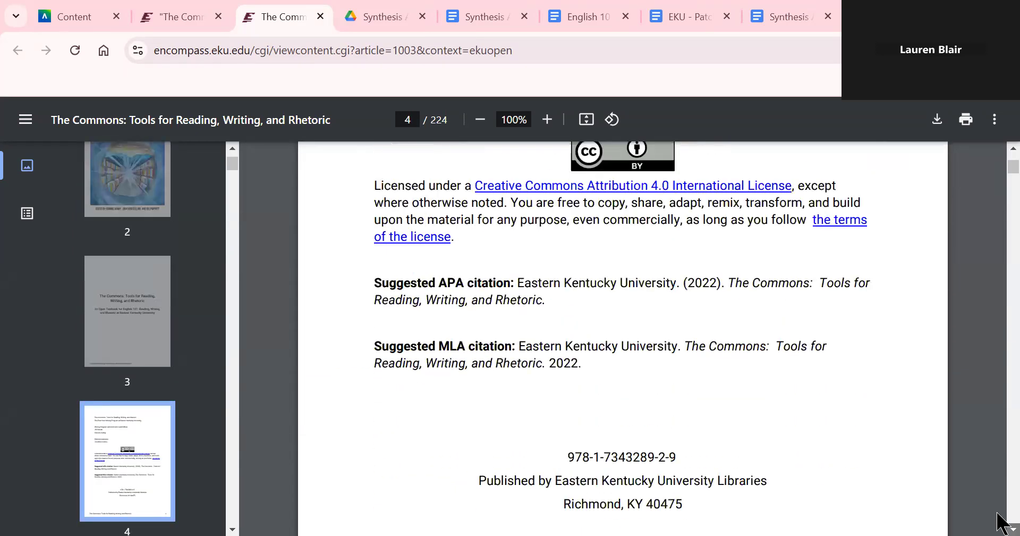
{"action": "scroll", "coordinate": [1003, 523], "scroll_direction": "down", "scroll_amount": 20}
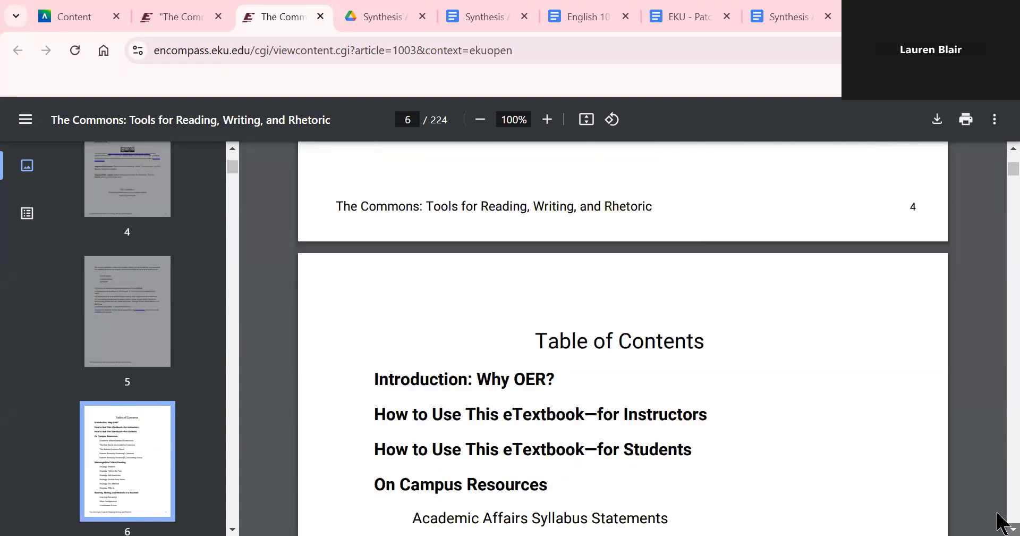
{"action": "scroll", "coordinate": [1004, 524], "scroll_direction": "down", "scroll_amount": 20}
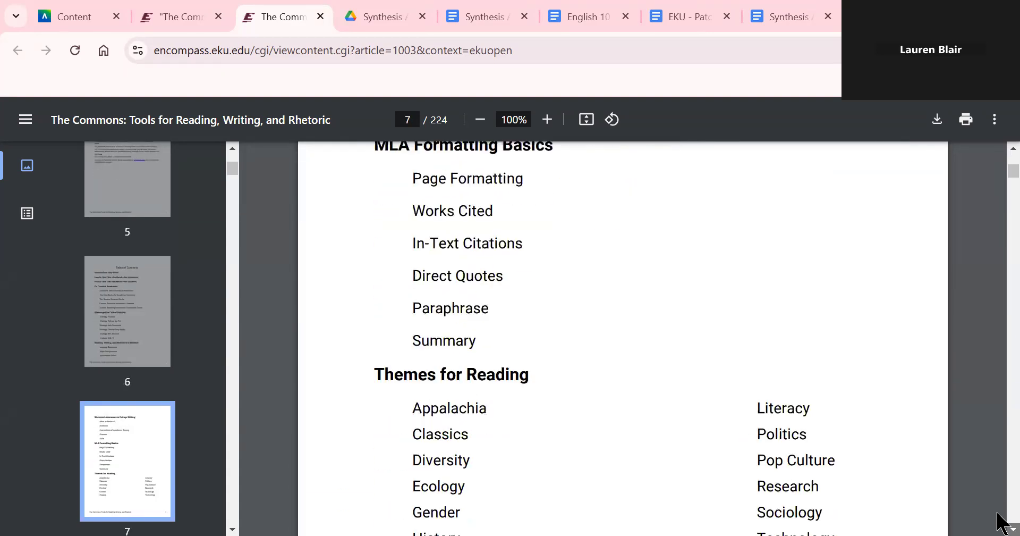
{"action": "scroll", "coordinate": [1003, 523], "scroll_direction": "down", "scroll_amount": 4}
- Jump to the Sociology section, scroll around it, then return to the Encompass 'The Commons' page
{"action": "left_click", "coordinate": [790, 294]}
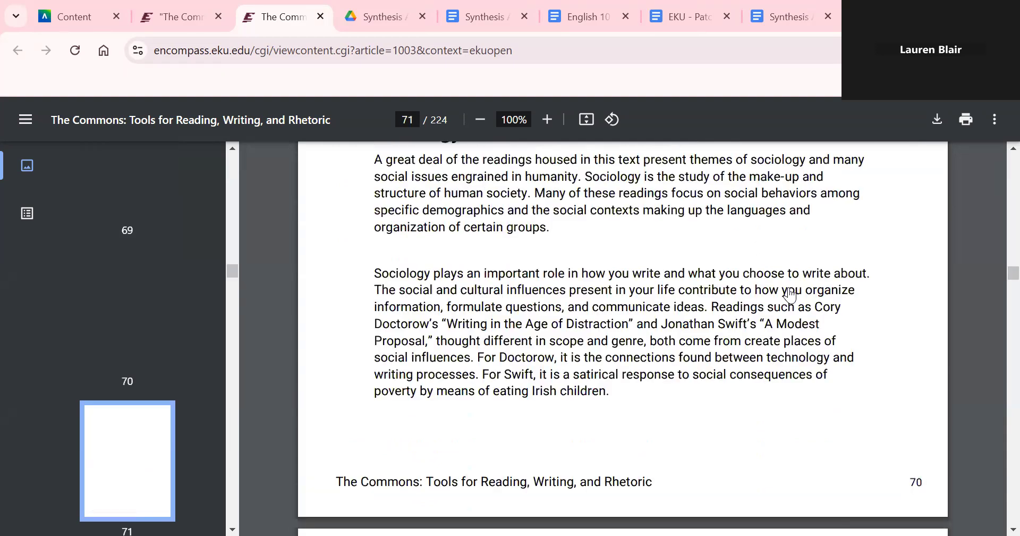
{"action": "scroll", "coordinate": [999, 157], "scroll_direction": "up", "scroll_amount": 4}
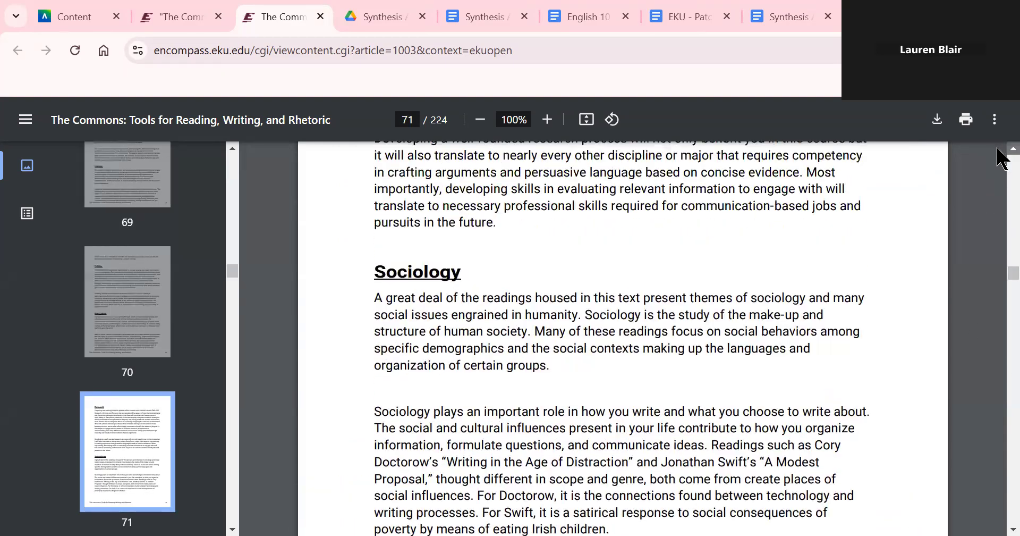
{"action": "scroll", "coordinate": [999, 156], "scroll_direction": "up", "scroll_amount": 2}
{"action": "scroll", "coordinate": [997, 513], "scroll_direction": "down", "scroll_amount": 5}
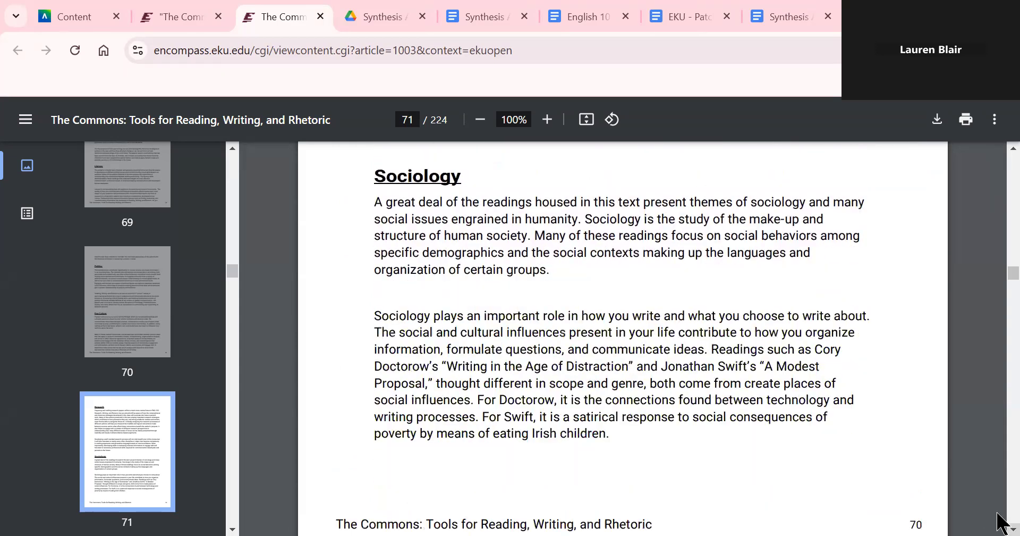
{"action": "scroll", "coordinate": [998, 511], "scroll_direction": "down", "scroll_amount": 7}
{"action": "scroll", "coordinate": [997, 523], "scroll_direction": "down", "scroll_amount": 10}
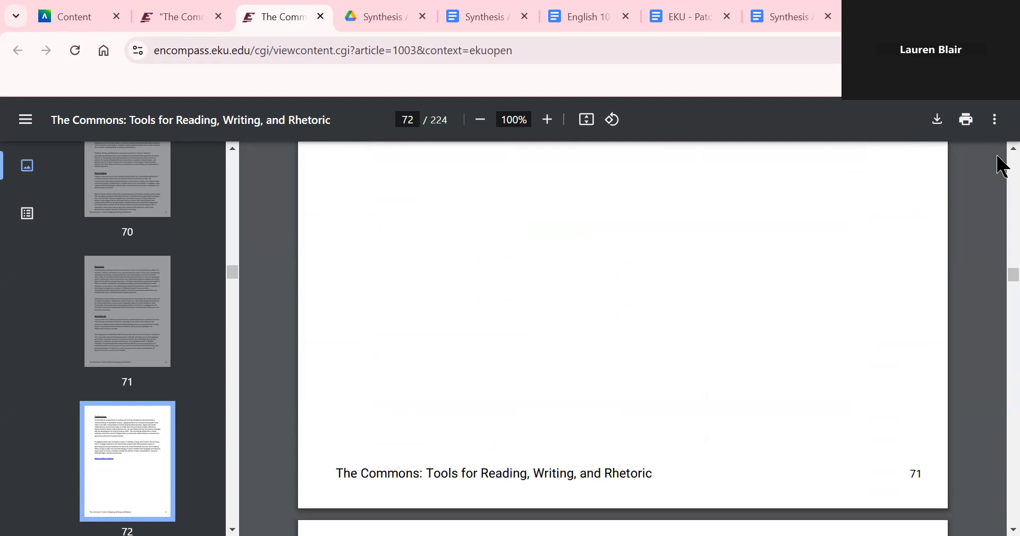
{"action": "scroll", "coordinate": [998, 154], "scroll_direction": "up", "scroll_amount": 10}
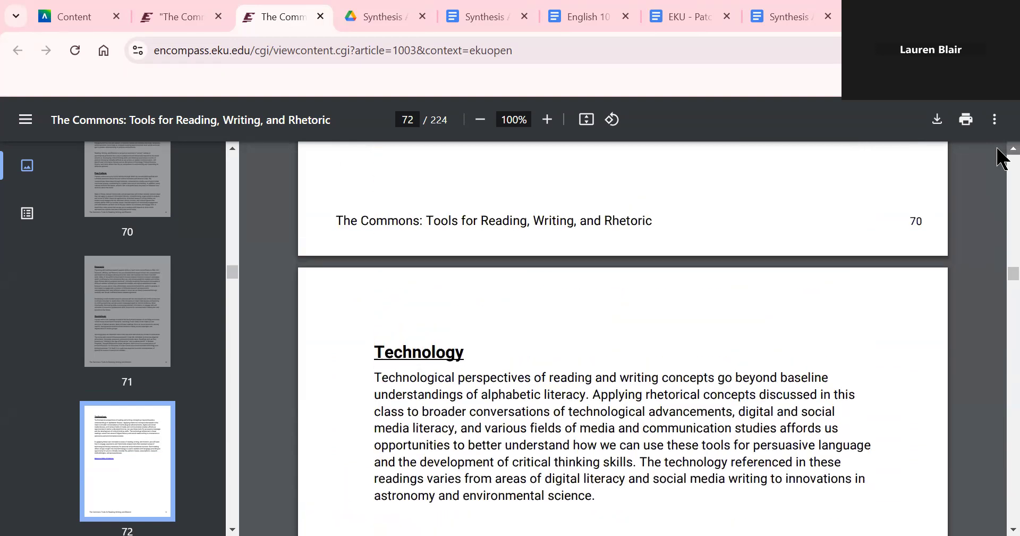
{"action": "scroll", "coordinate": [998, 150], "scroll_direction": "up", "scroll_amount": 2}
{"action": "scroll", "coordinate": [997, 157], "scroll_direction": "up", "scroll_amount": 4}
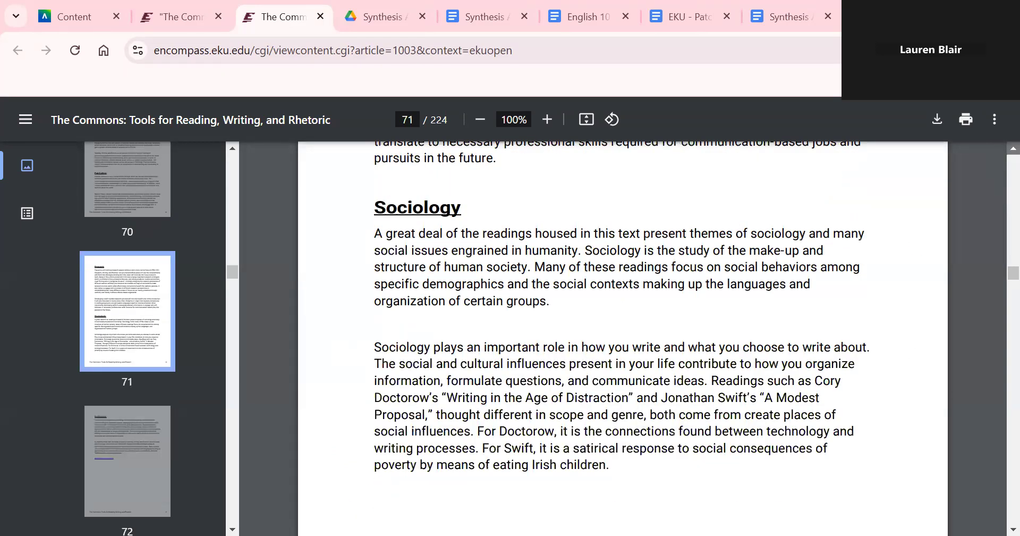
{"action": "left_click", "coordinate": [200, 7]}
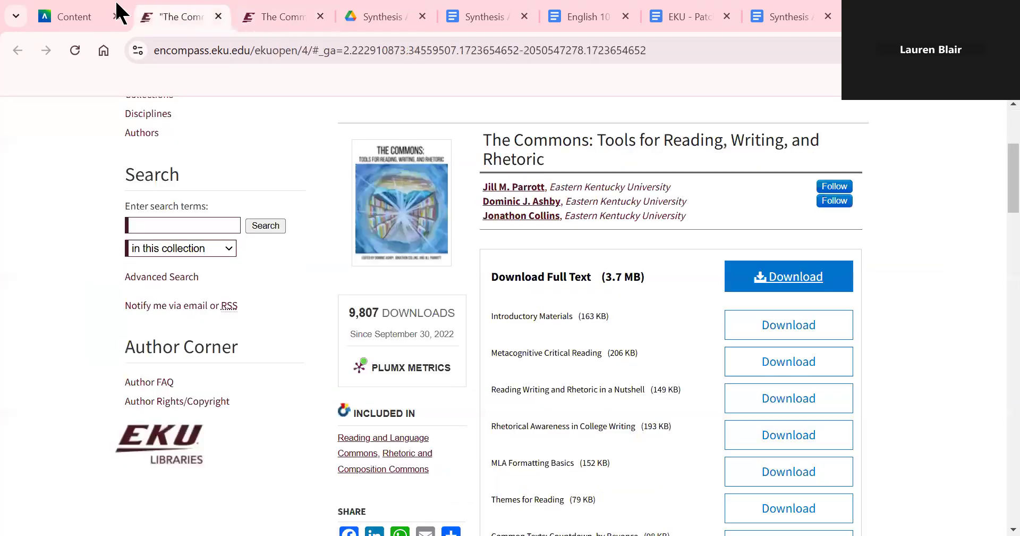
- Switch back to the Blackboard tab showing the ENG 101 course announcements
{"action": "left_click", "coordinate": [110, 11]}
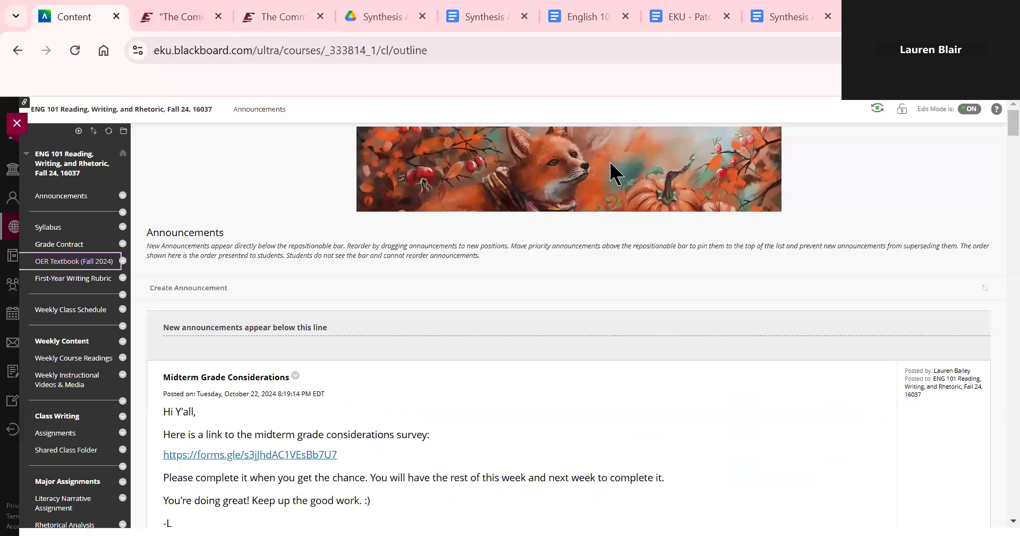